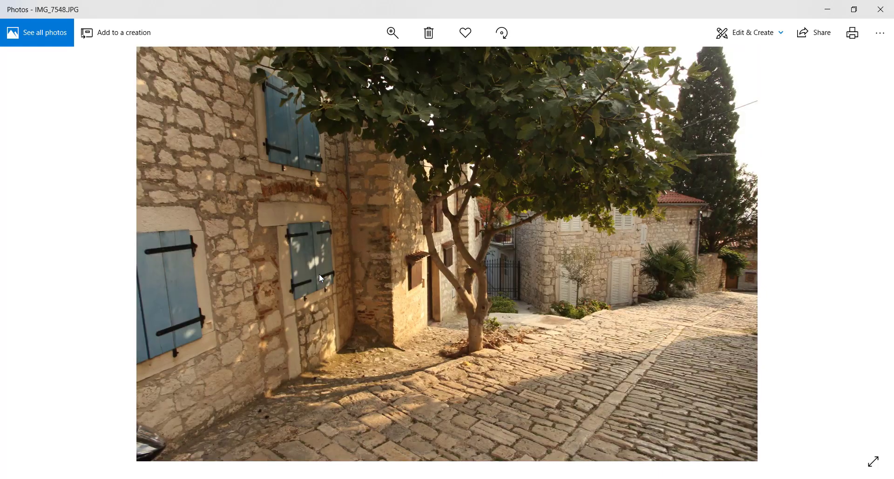
Open IMG_7548 in Adobe Photoshop CS4 via Open with
right_click(320, 277)
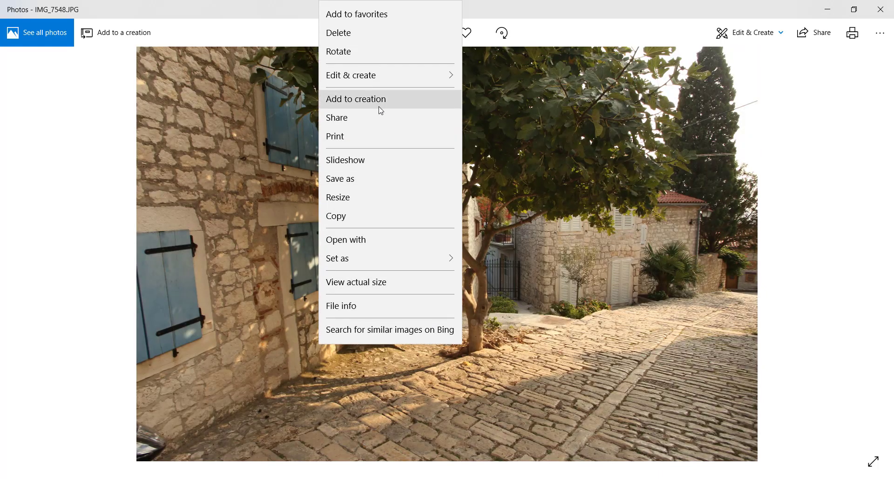
click(363, 237)
click(88, 172)
click(154, 294)
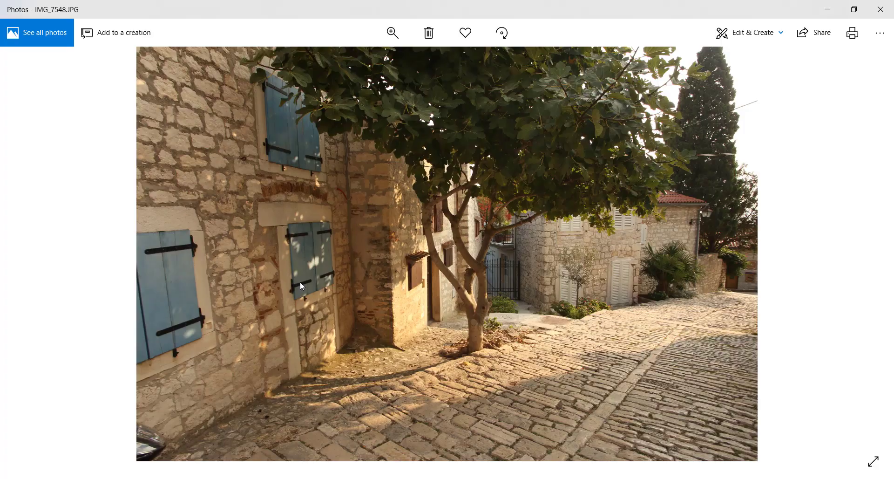
Open the next photo, IMG_7549, in Adobe Photoshop CS4
key(Right)
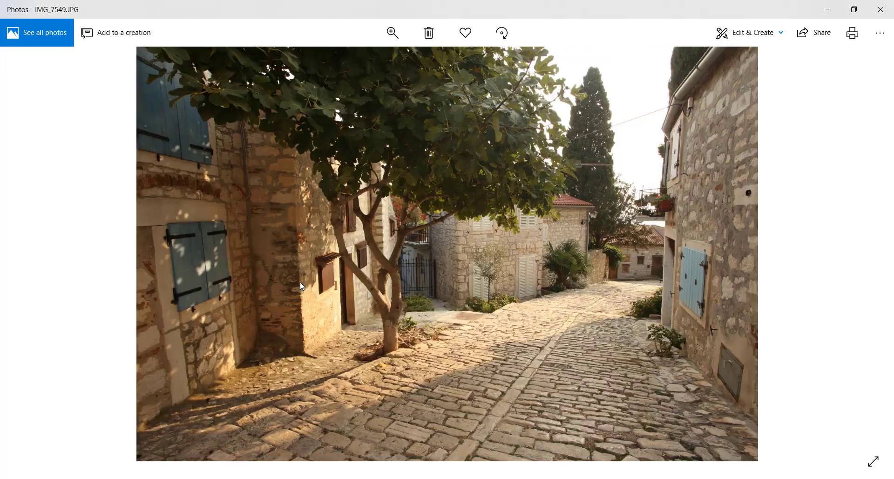
right_click(400, 210)
click(440, 240)
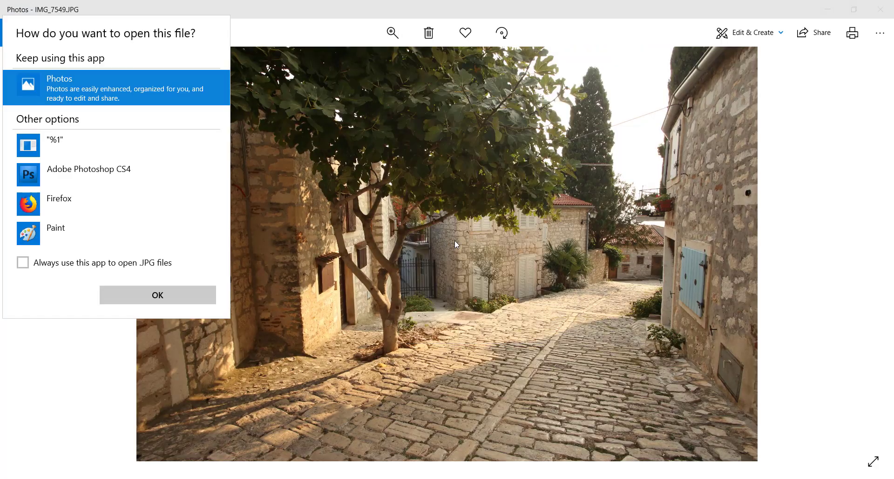
click(88, 172)
click(155, 294)
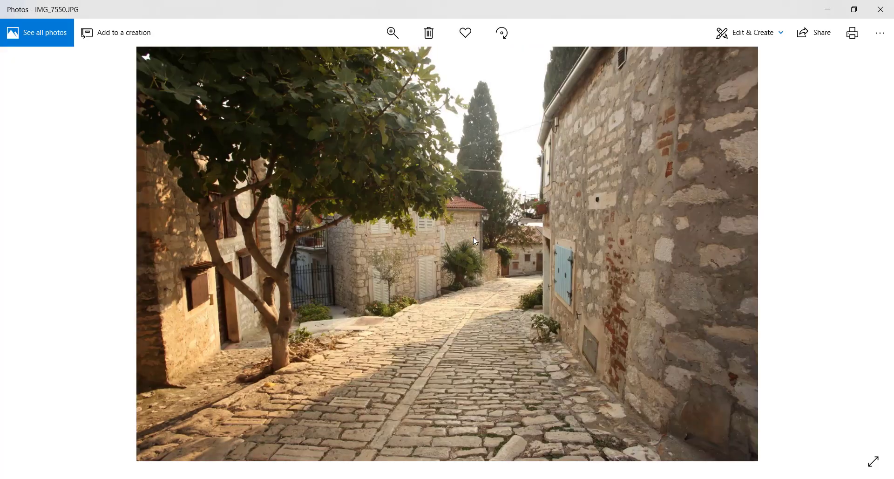
Open IMG_7550 in Adobe Photoshop CS4 as well
right_click(473, 237)
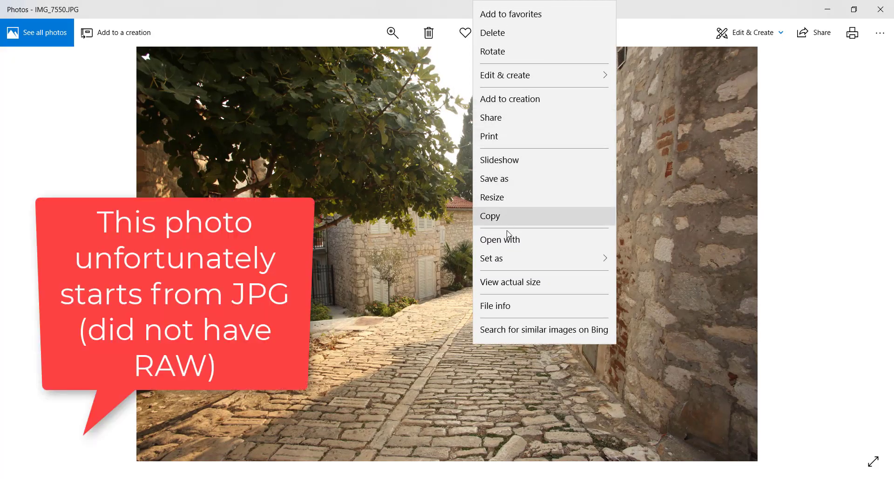
click(507, 238)
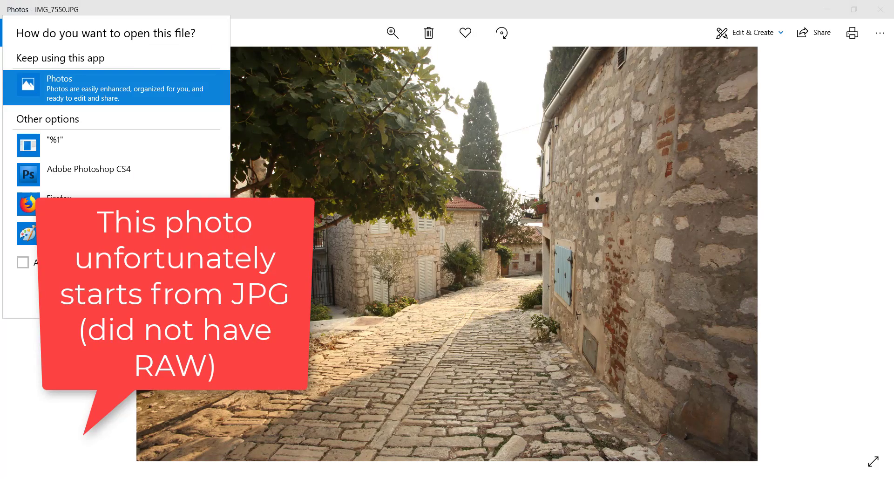
click(65, 174)
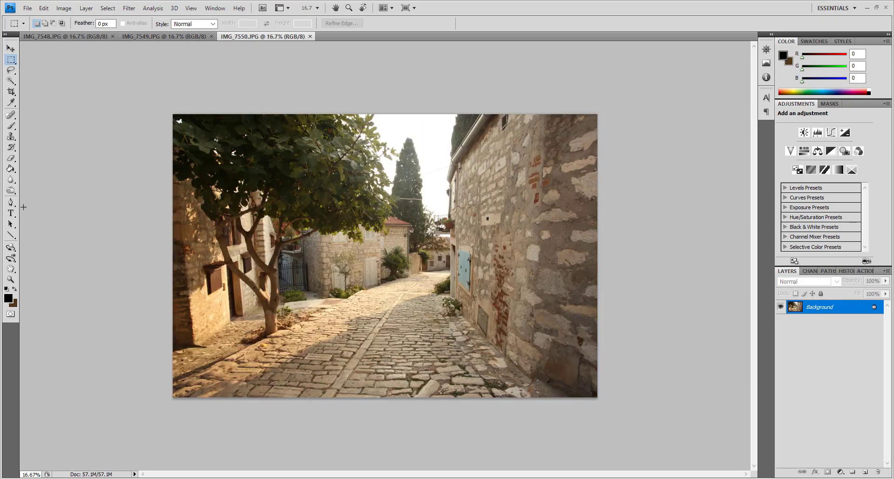
Stitch the three open photos as a Perspective Photomerge panorama, then close it unsaved
click(27, 8)
mouse_move(84, 261)
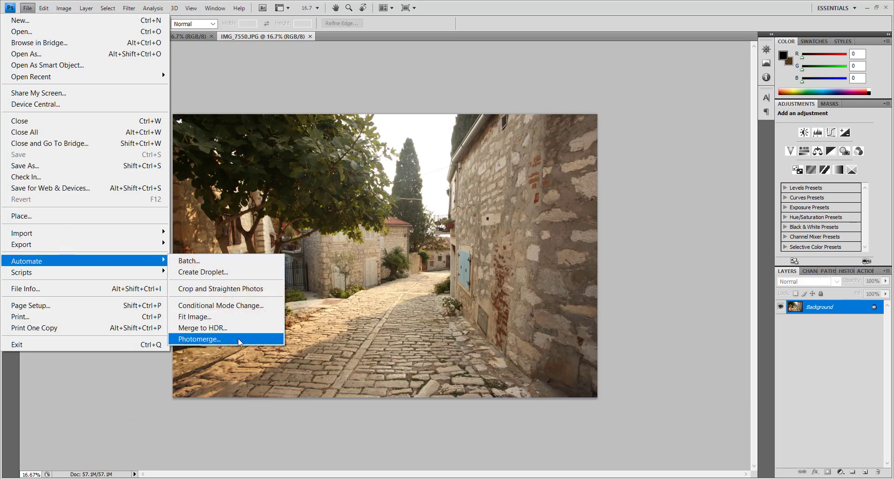
click(239, 337)
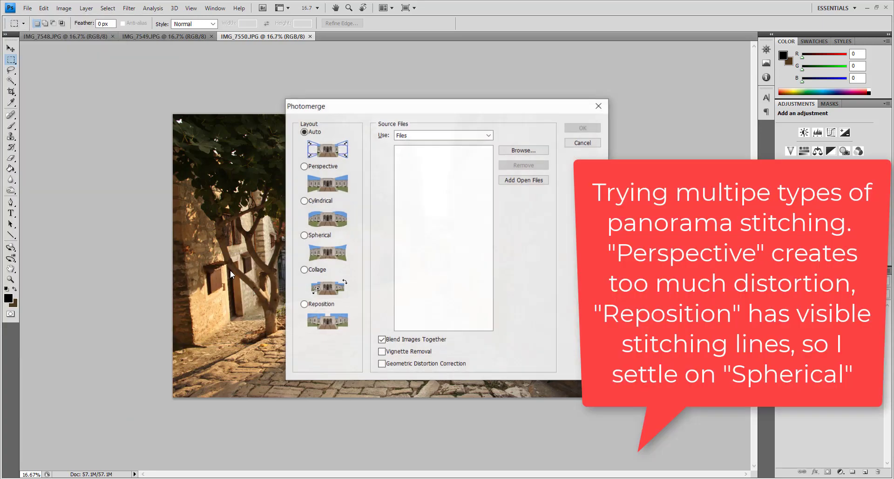
click(513, 183)
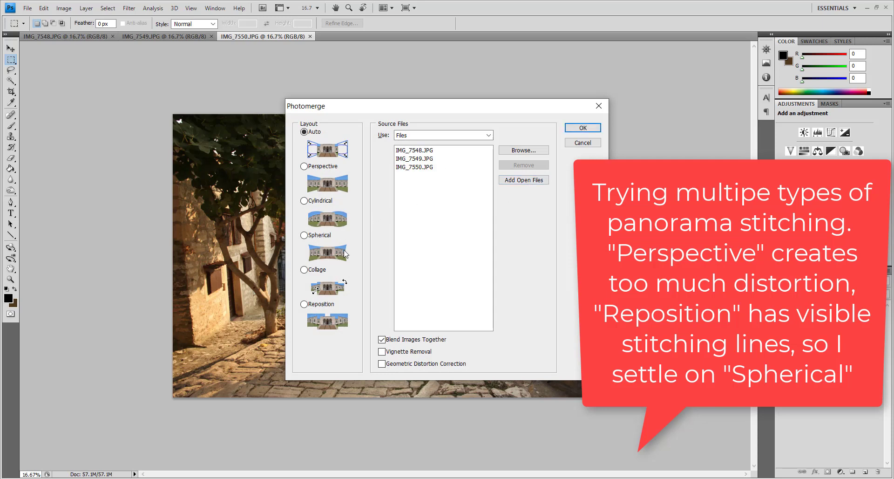
click(306, 166)
click(586, 129)
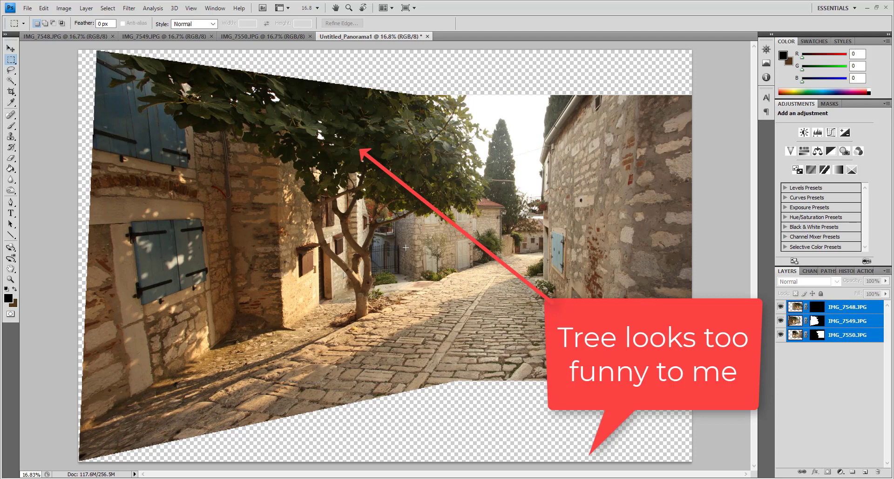
click(426, 35)
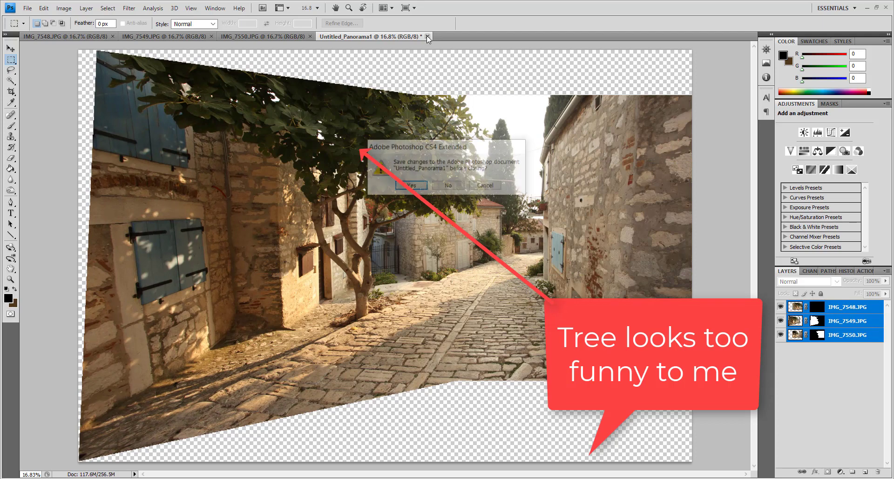
click(448, 188)
Stitch the three open photos with the Reposition Photomerge layout, then close it unsaved
click(26, 9)
mouse_move(26, 261)
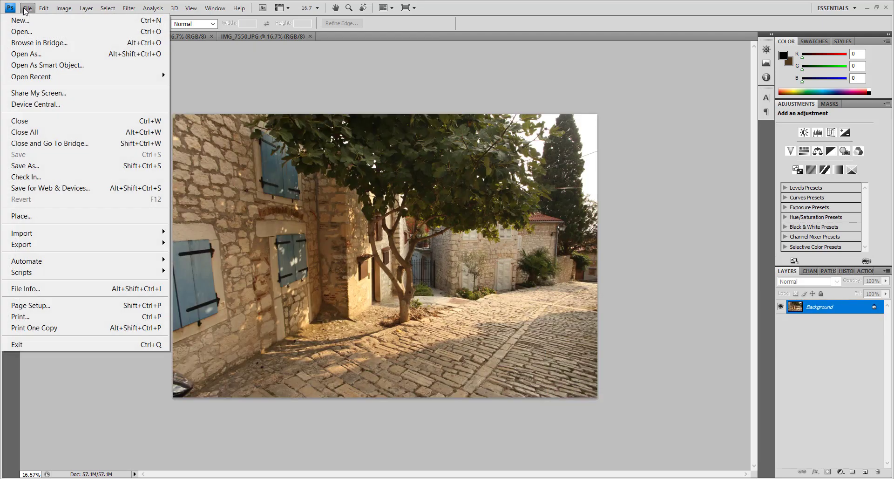
click(199, 339)
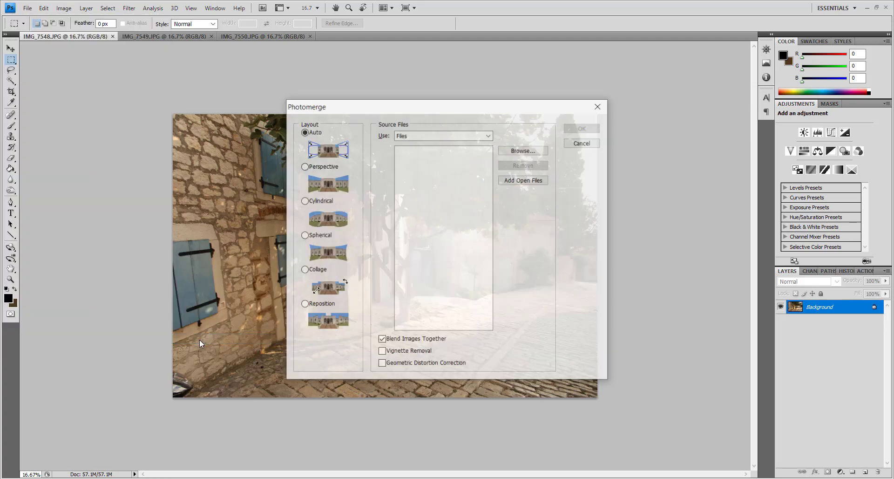
click(311, 304)
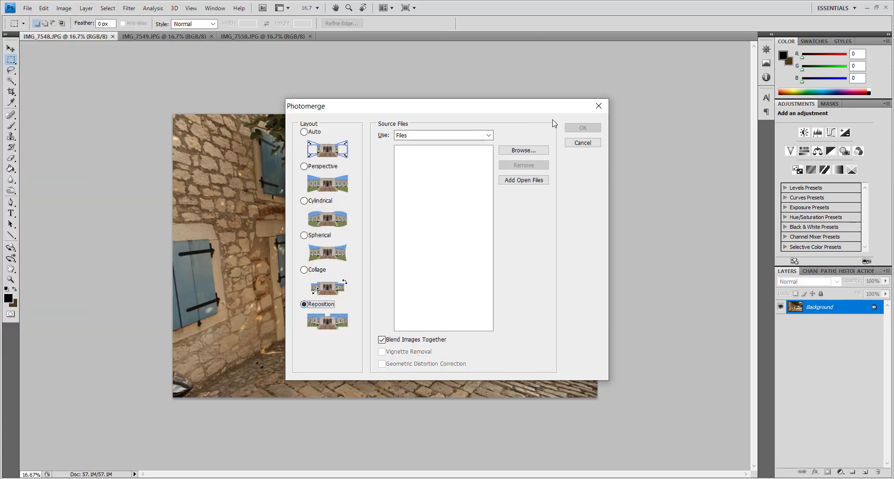
click(520, 182)
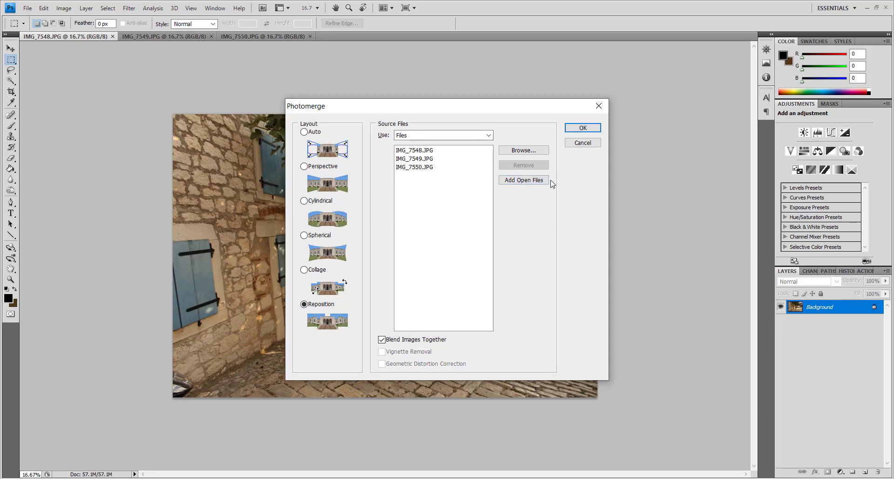
click(582, 129)
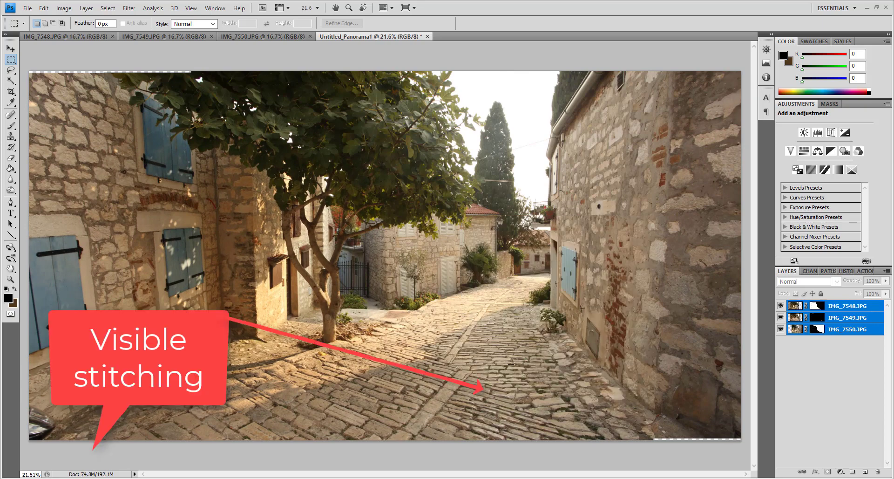
click(427, 36)
click(461, 187)
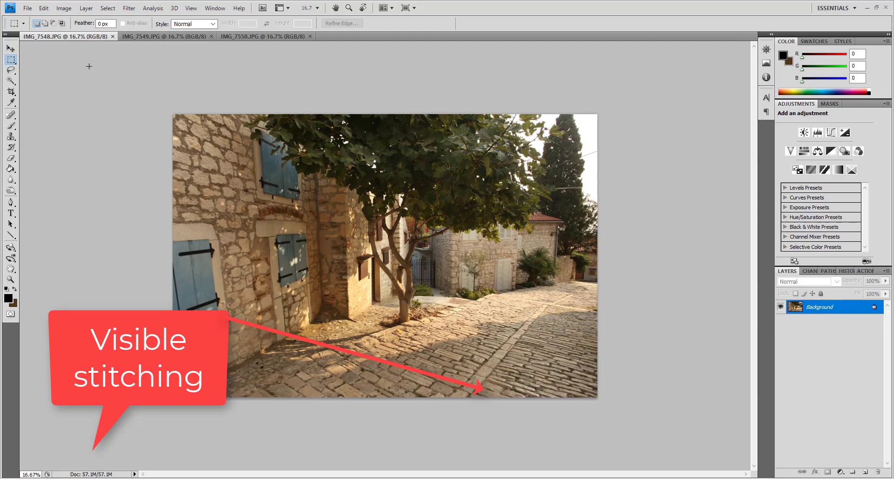
Run Photomerge with the Spherical layout on IMG_7548, IMG_7549 and IMG_7550
click(27, 8)
click(214, 333)
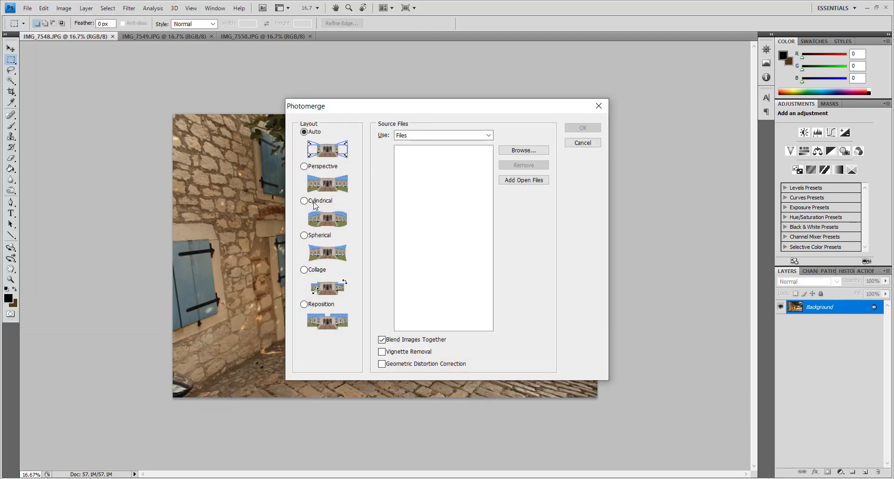
click(317, 236)
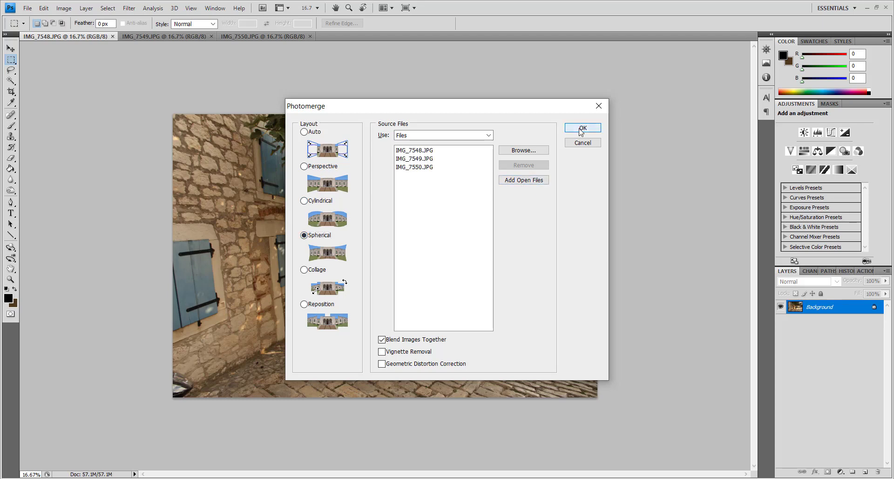
click(577, 128)
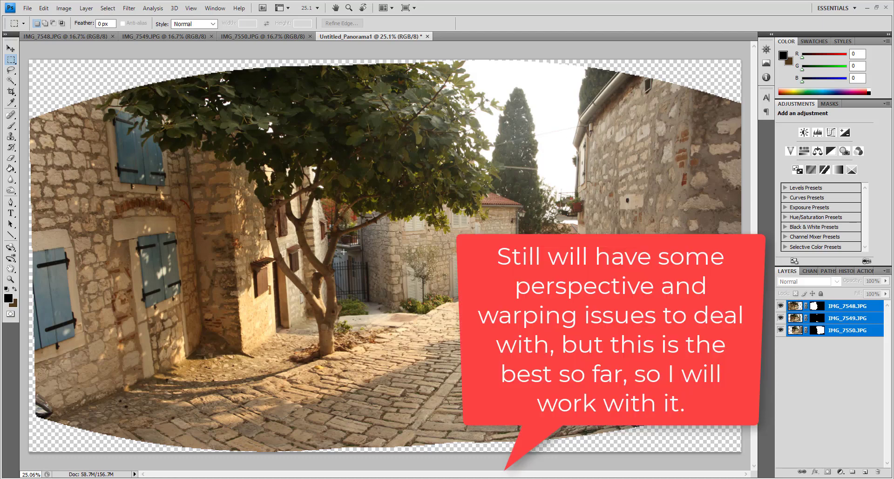
Add an empty Layer 1 underneath, merge the three image layers, and stamp a merged Layer 2
click(822, 370)
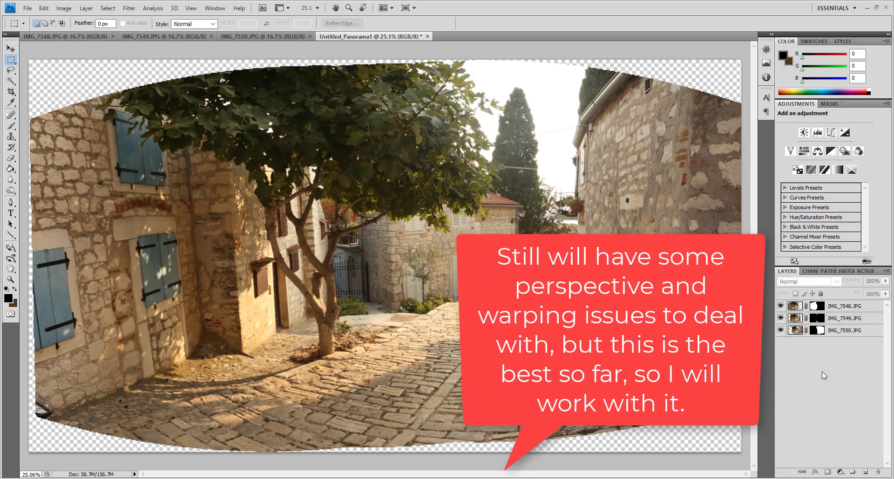
key(ctrl+shift+n)
key(Return)
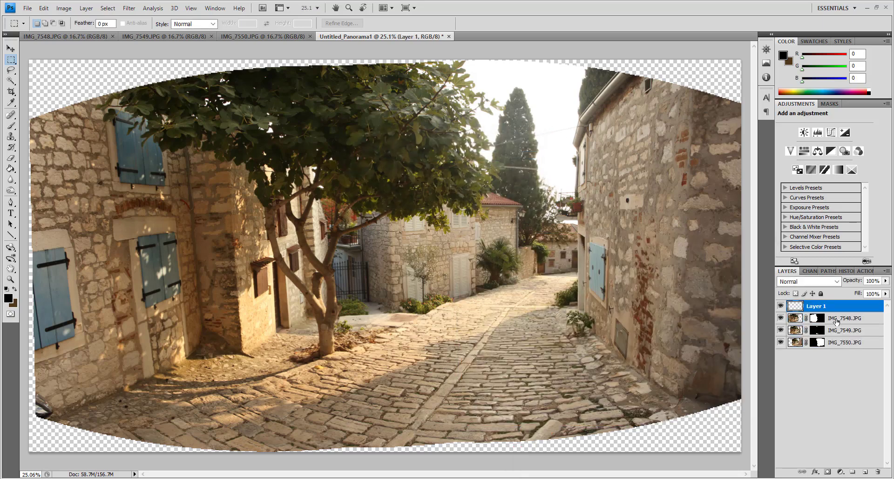
drag(830, 306, 820, 354)
click(828, 308)
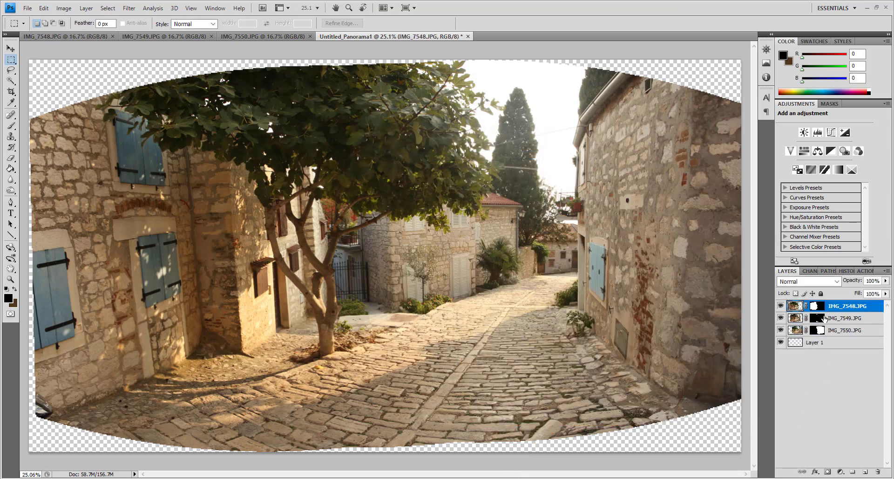
shift+click(837, 333)
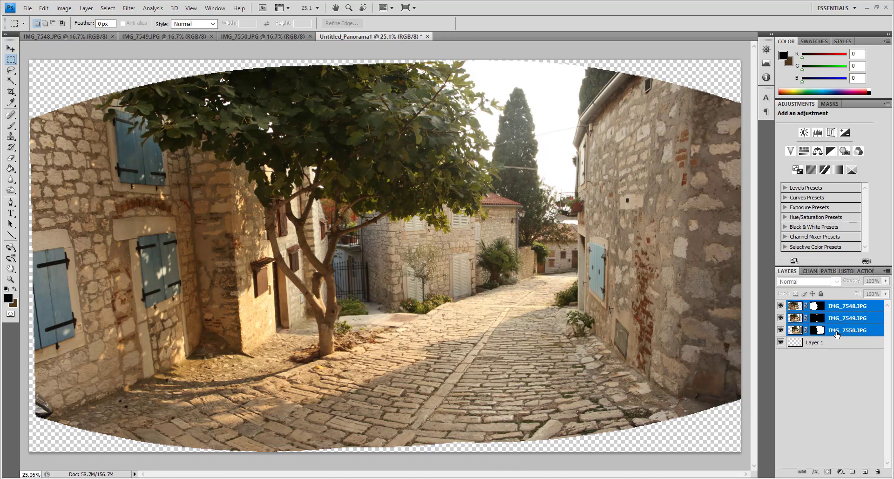
key(ctrl+e)
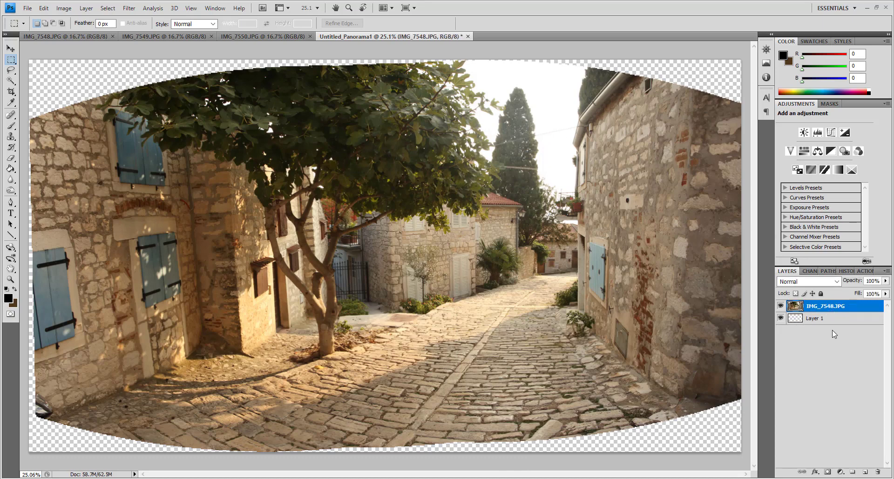
key(ctrl+alt+shift+e)
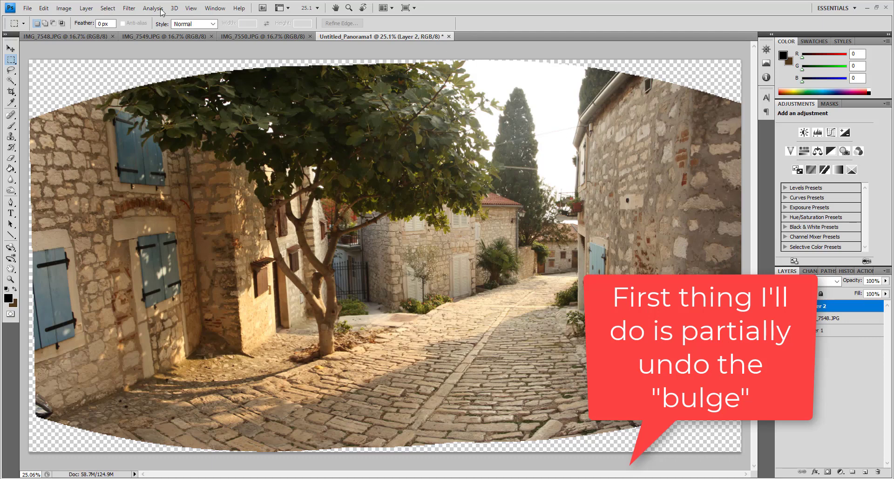
Warp Layer 2 with the Bulge preset at a -5 bend and commit it
click(45, 9)
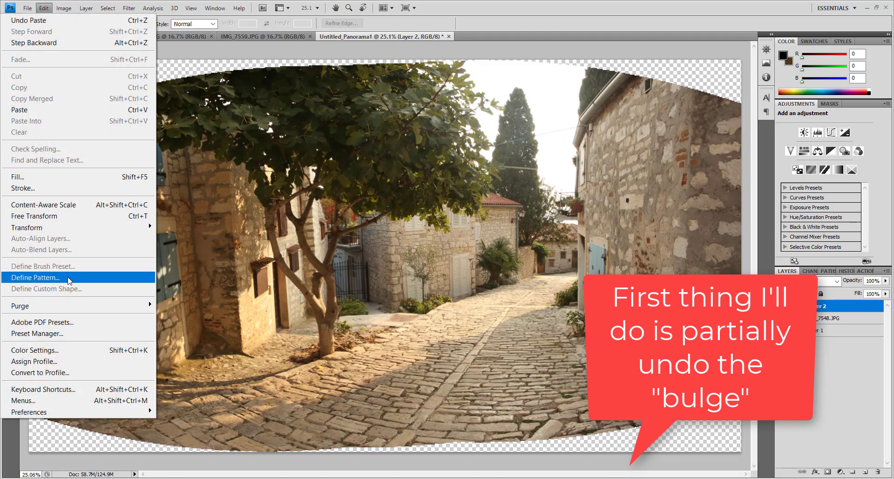
mouse_move(77, 227)
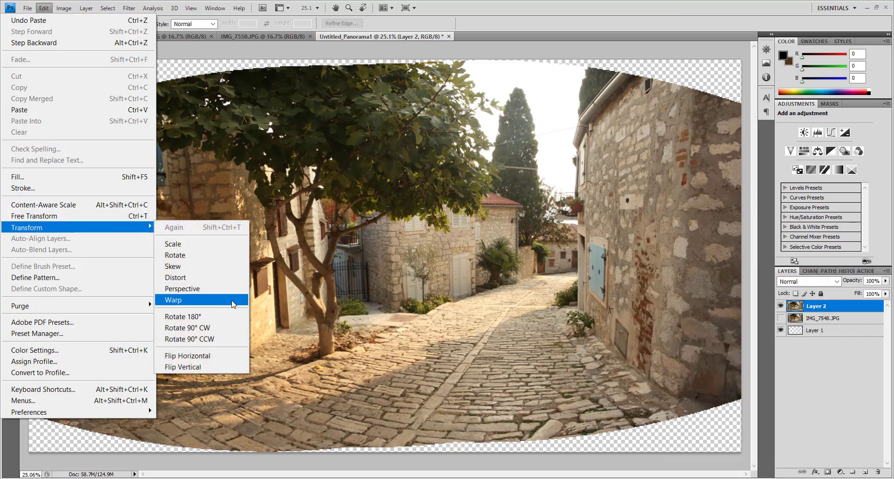
click(233, 300)
click(114, 23)
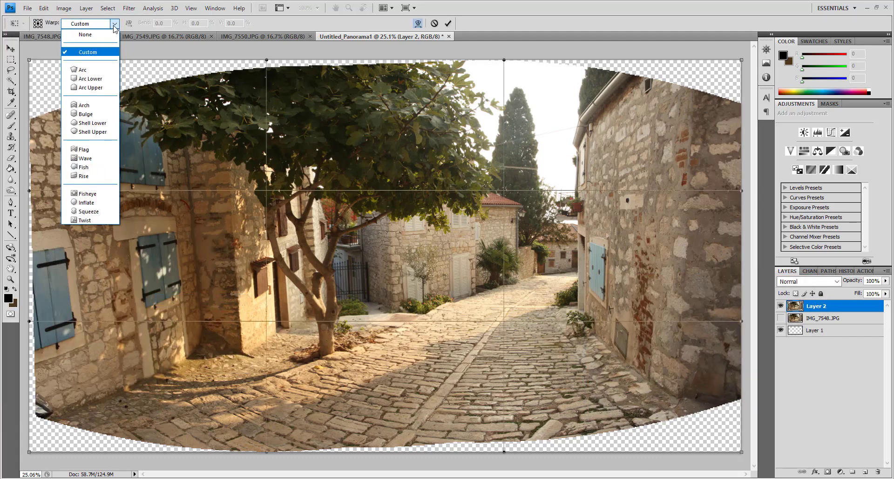
click(88, 112)
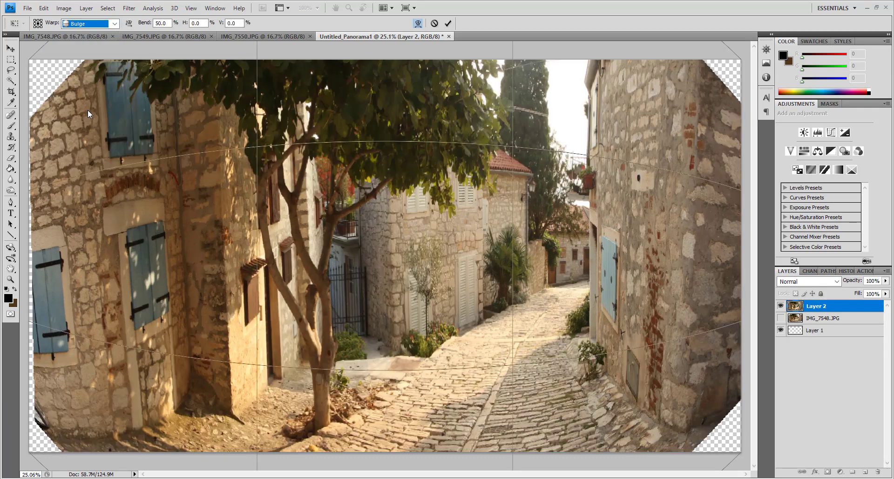
click(161, 23)
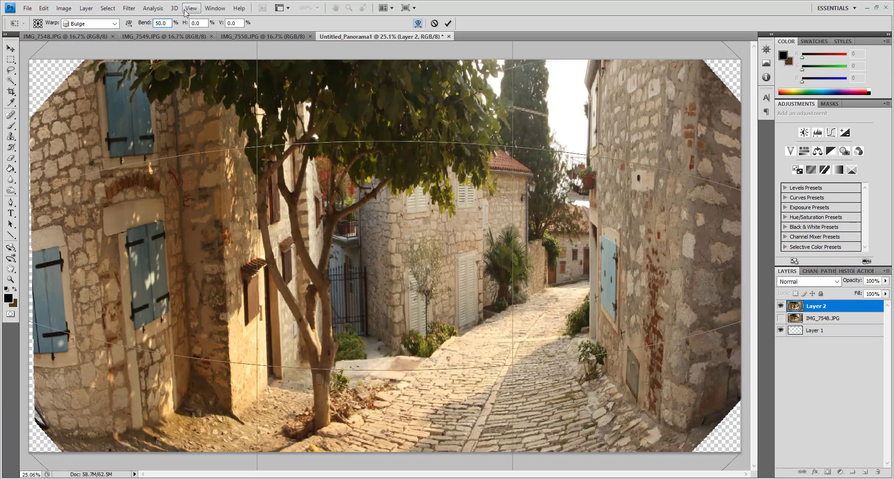
text(-1)
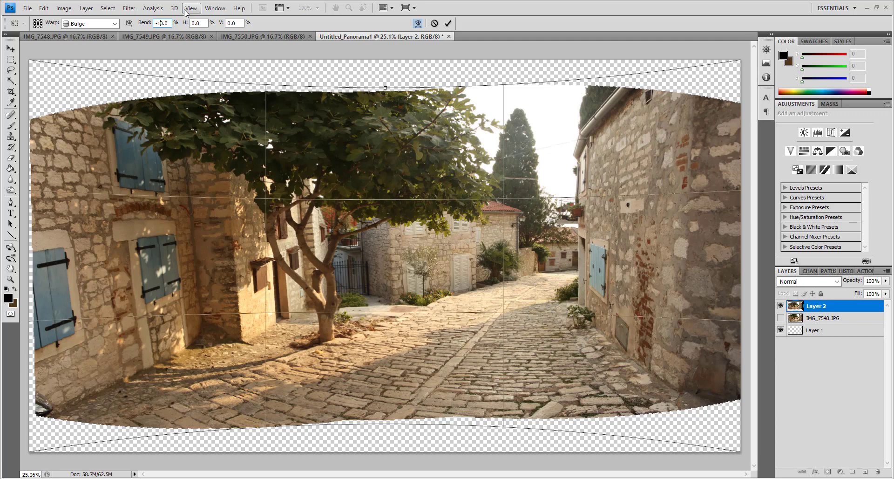
key(BackSpace)
text(5)
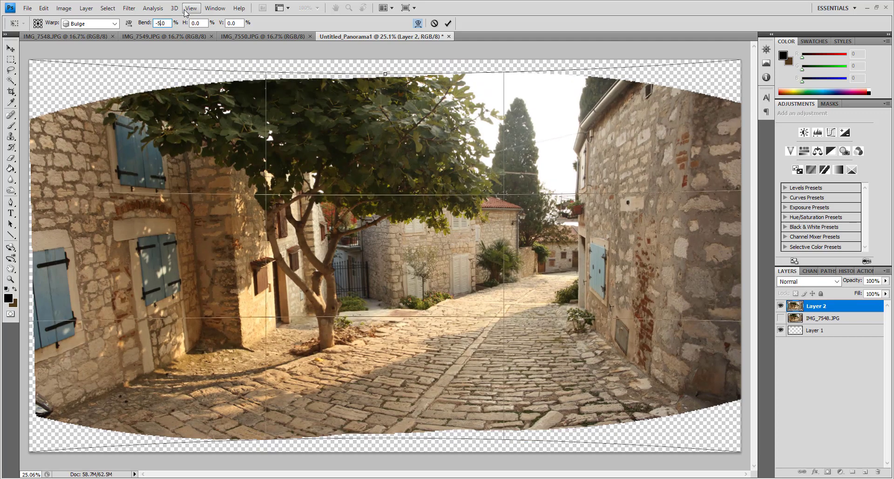
click(449, 24)
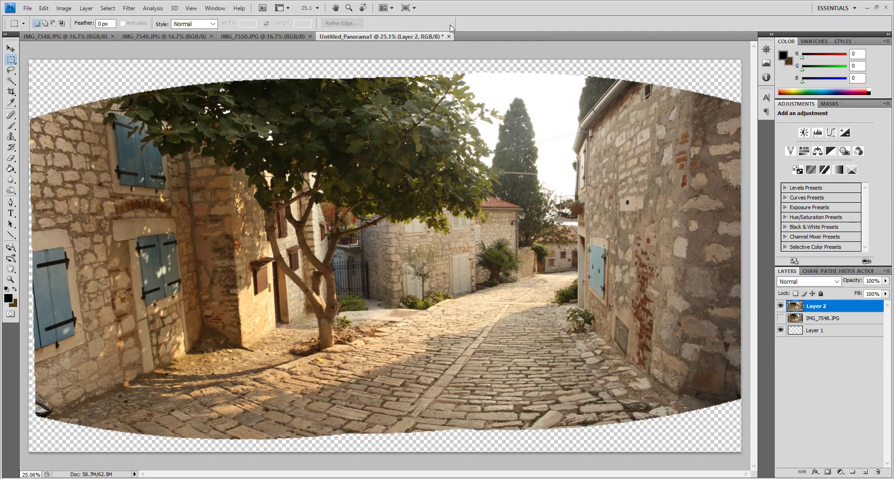
Skew Layer 2 about -7.2°, pulling the top corners inward so both walls stand vertical
click(43, 8)
mouse_move(42, 227)
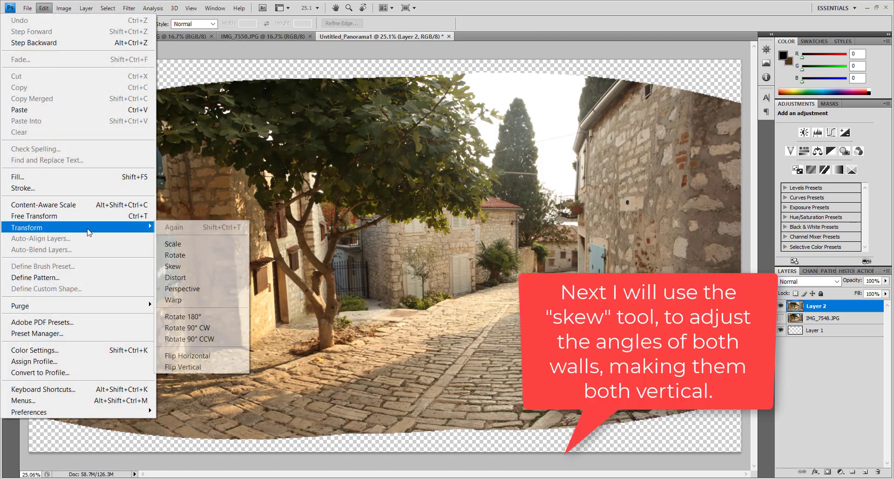
click(213, 268)
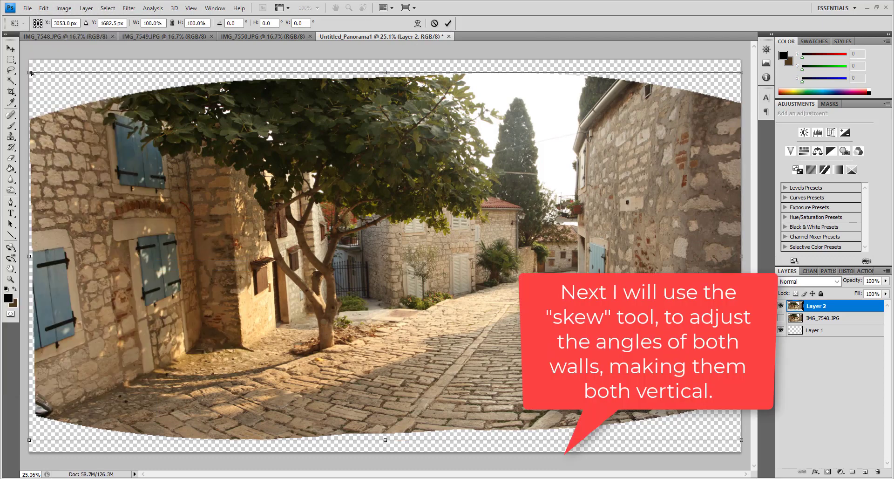
drag(31, 73, 58, 75)
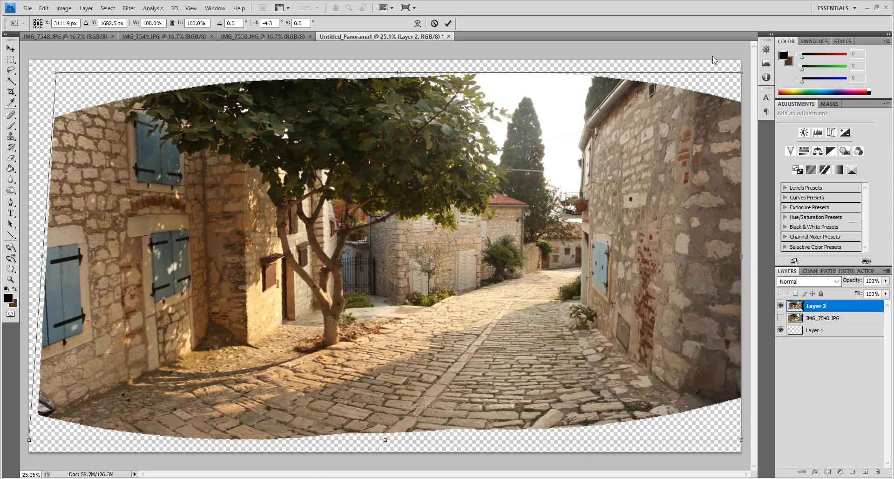
drag(741, 73, 735, 72)
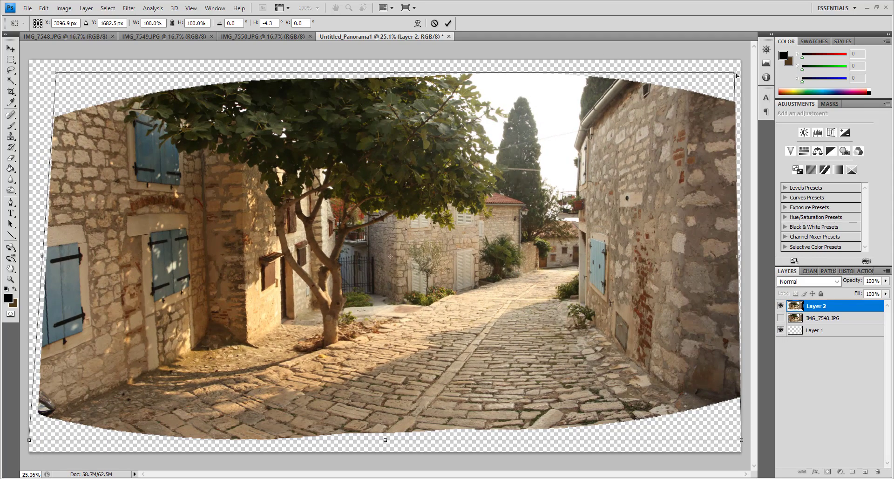
drag(56, 72, 71, 71)
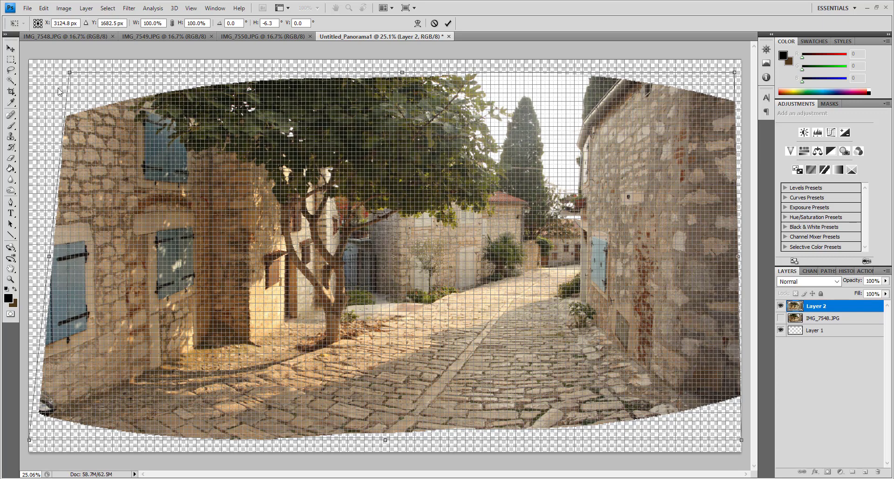
drag(75, 71, 78, 73)
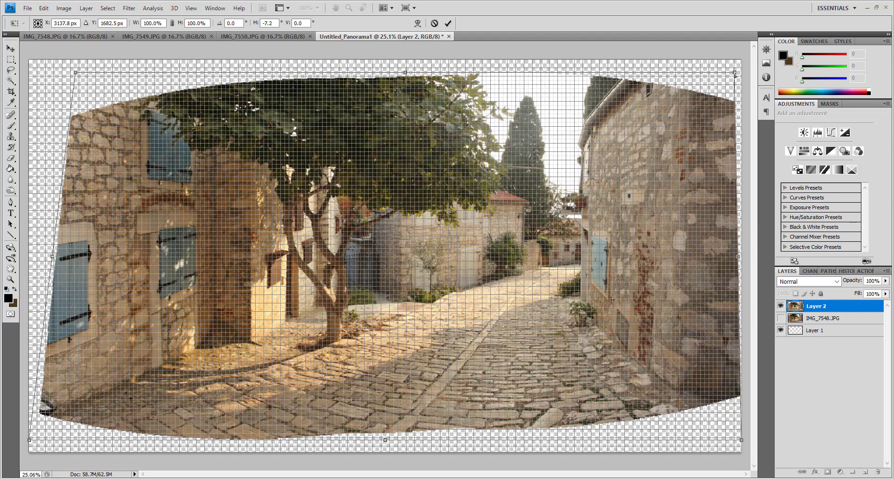
drag(735, 75, 729, 76)
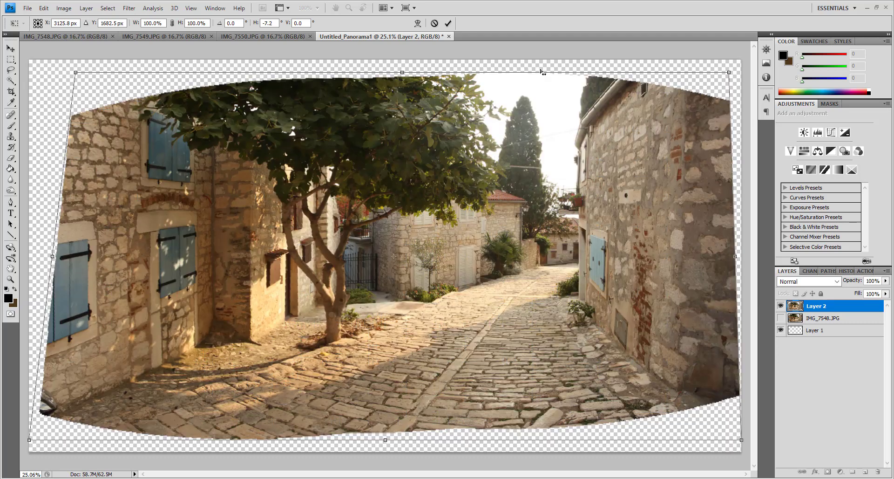
click(451, 24)
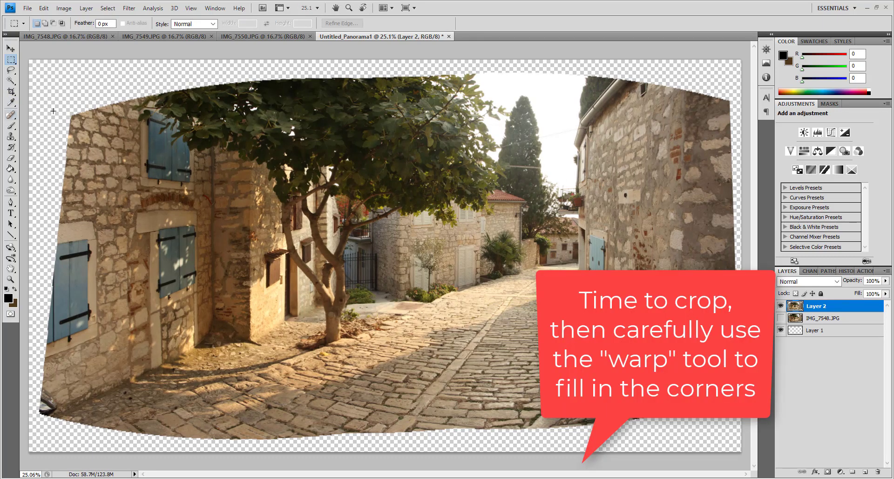
Marquee-select the panorama area and crop the canvas to that selection
drag(464, 265, 728, 427)
drag(728, 428, 728, 432)
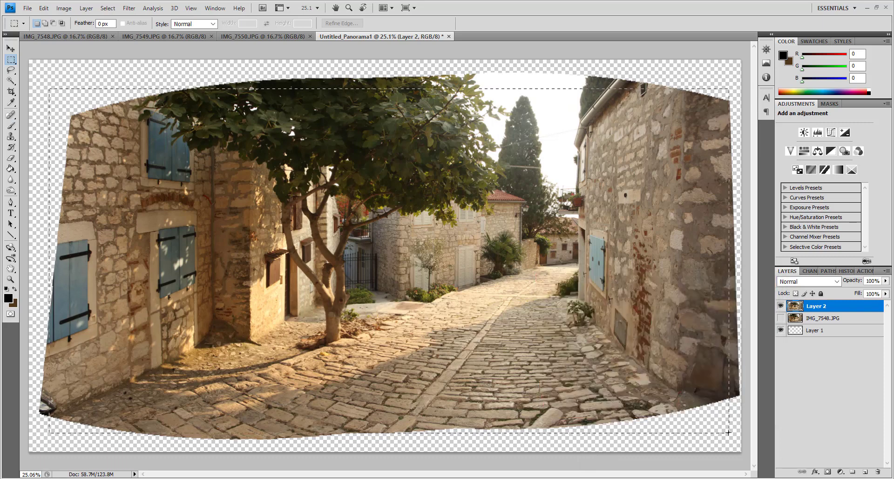
click(64, 8)
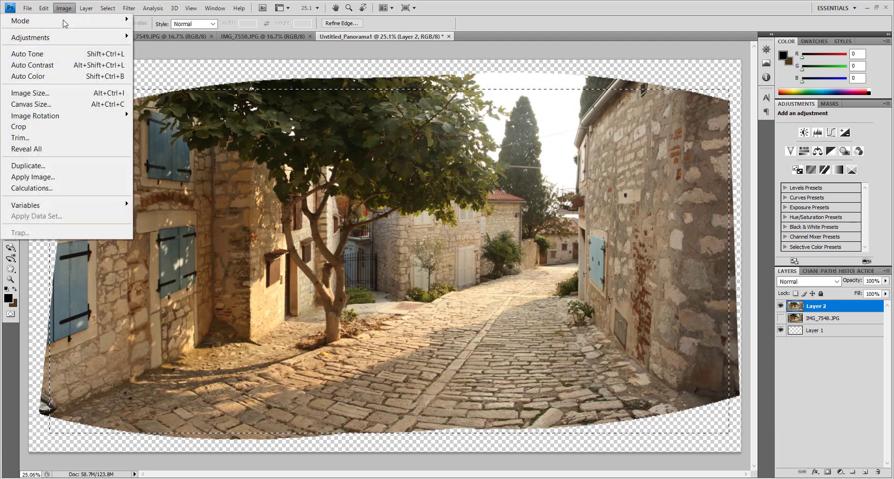
click(26, 179)
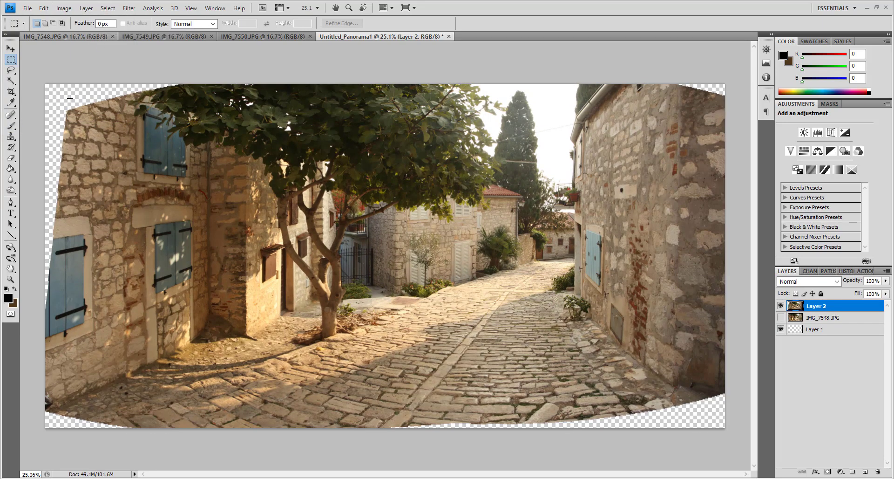
Stamp visible layers into Layer 3 and warp its upper-left corner and left edge outward
key(ctrl+shift+alt+e)
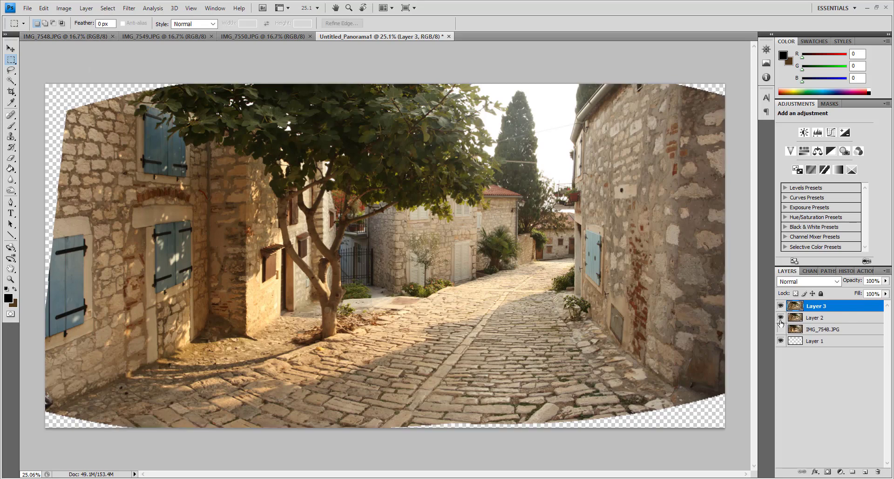
click(43, 8)
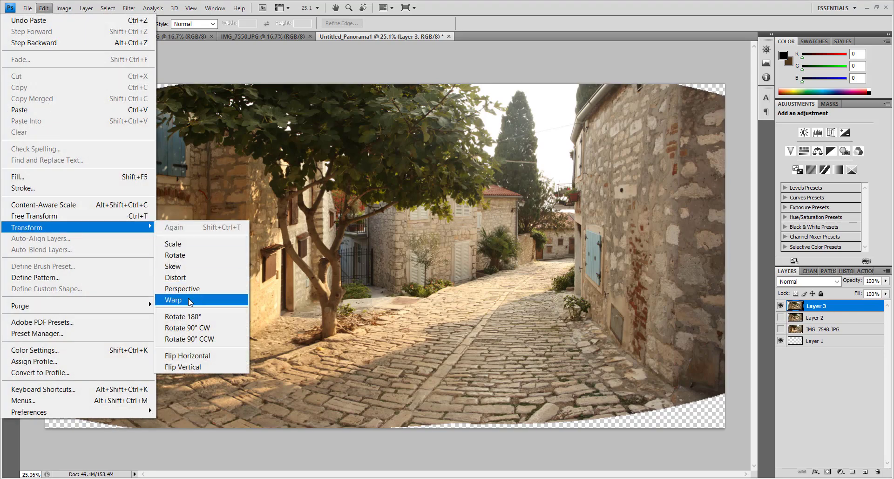
click(164, 299)
drag(45, 84, 44, 61)
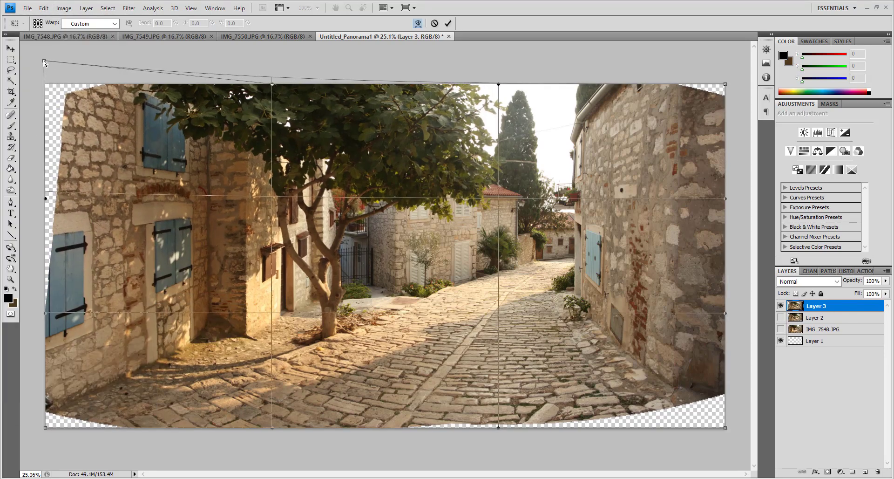
drag(44, 198, 20, 201)
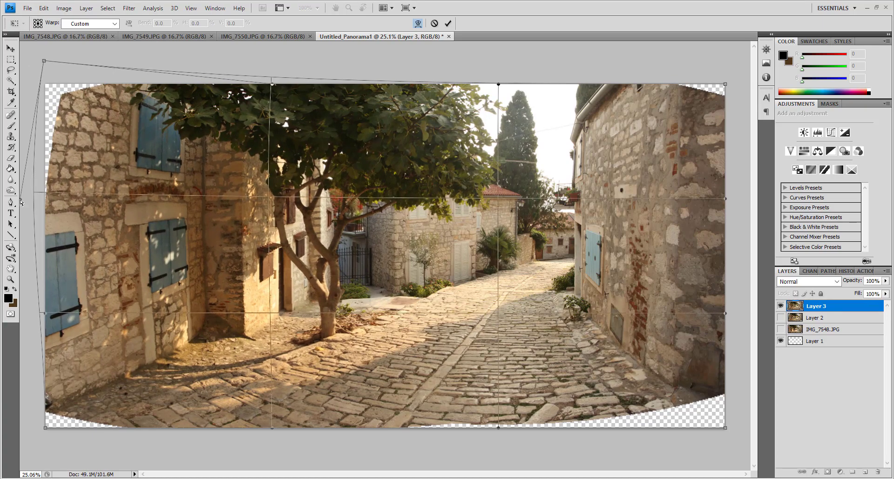
drag(73, 95, 27, 54)
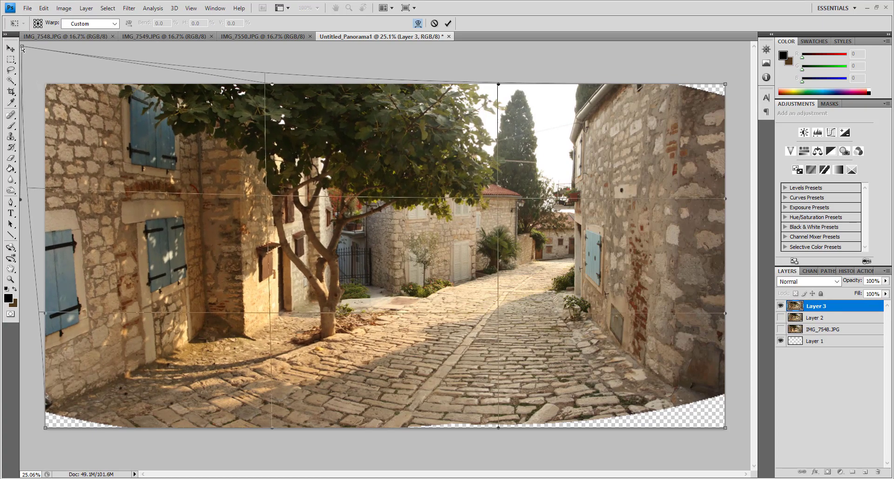
drag(274, 89, 277, 105)
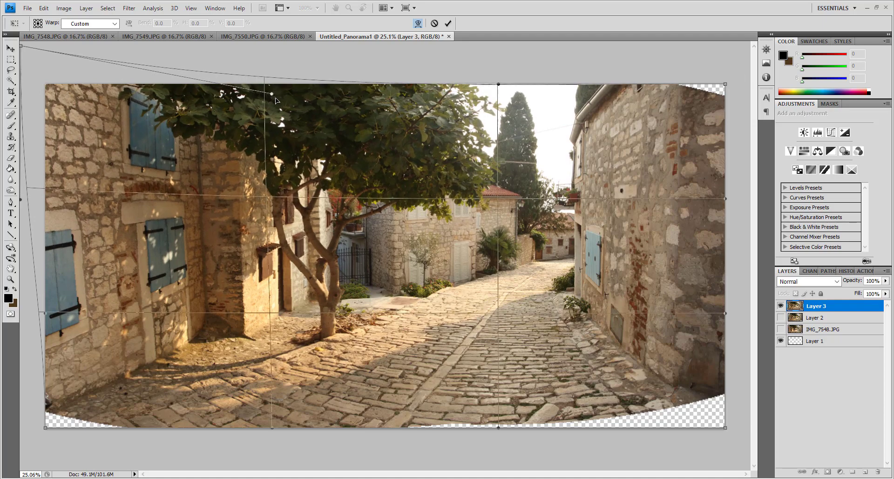
Stretch the bottom-left and top-right corners outward and fine-tune the left-side warp
drag(42, 435, 32, 454)
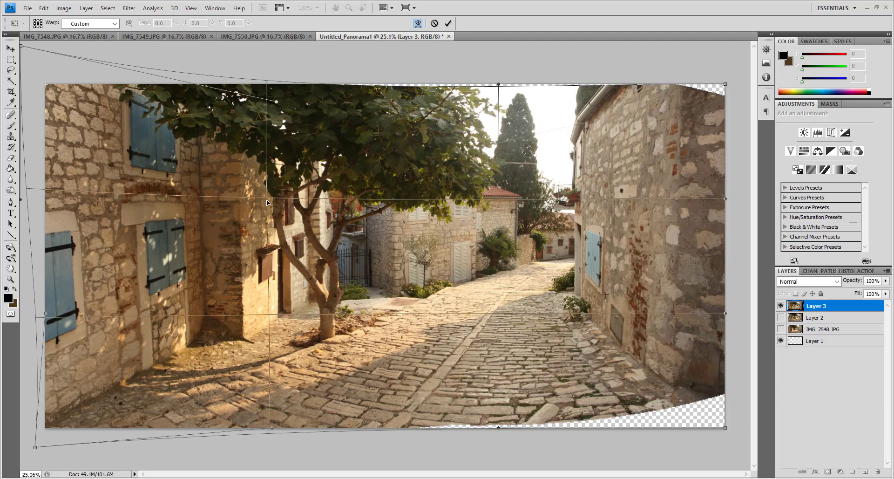
drag(268, 198, 267, 200)
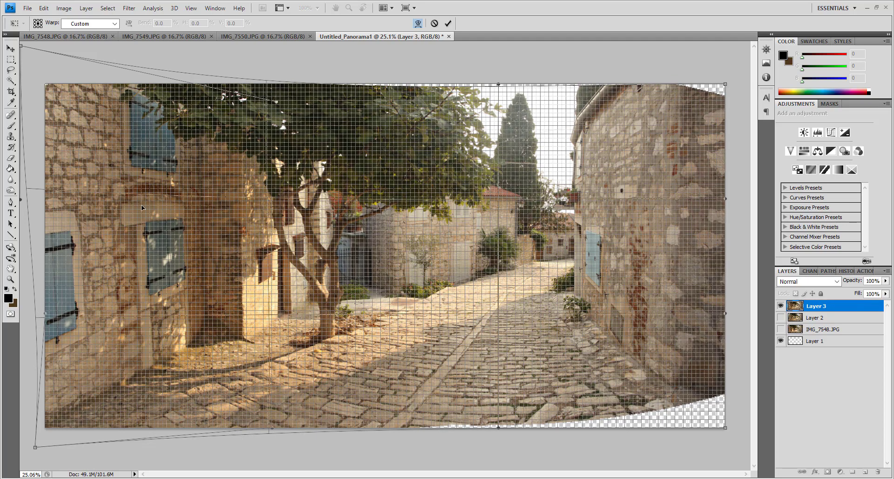
drag(152, 208, 154, 209)
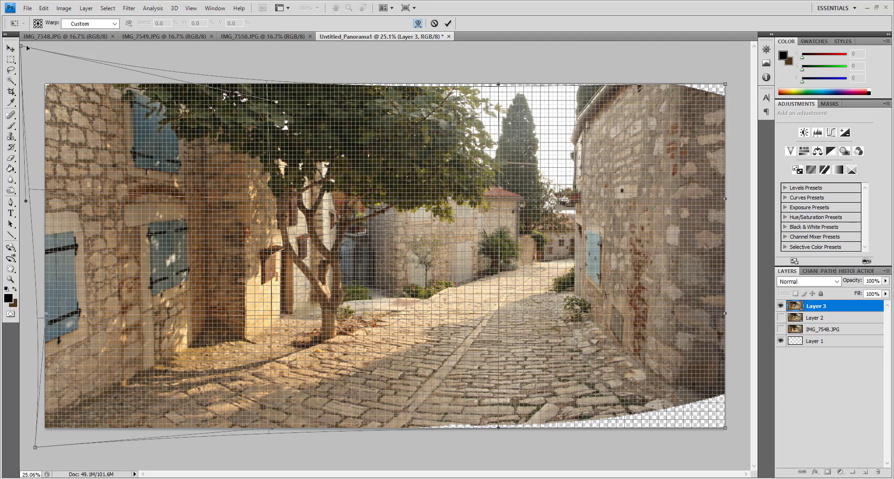
drag(21, 47, 20, 44)
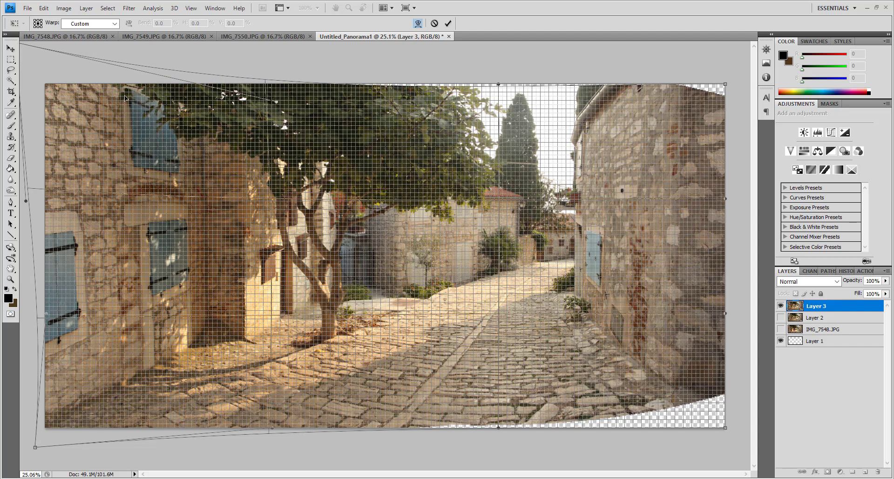
drag(135, 87, 139, 89)
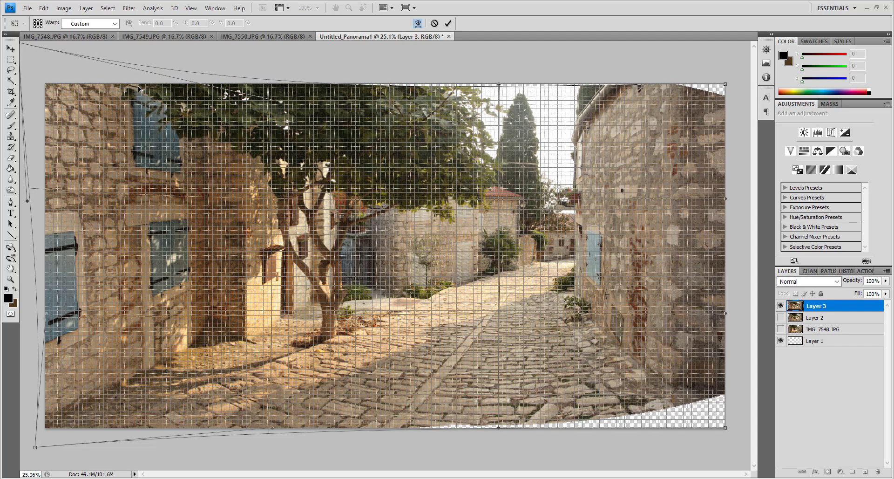
drag(78, 321, 78, 319)
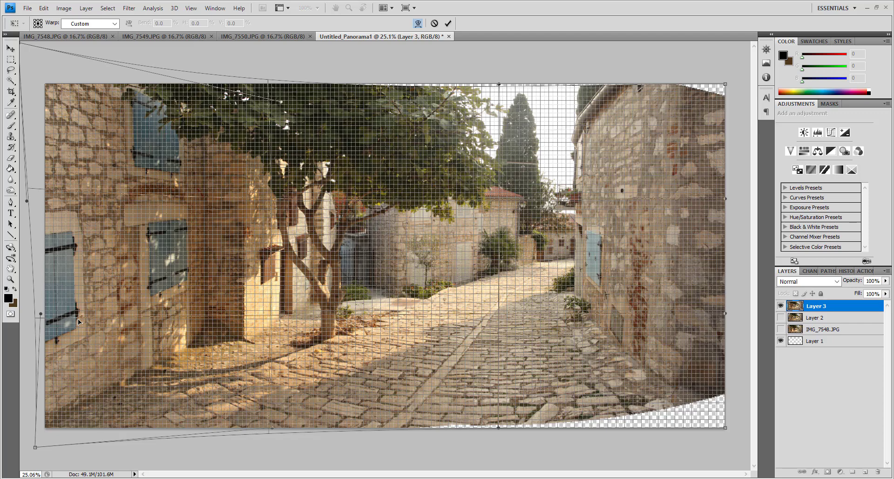
drag(227, 241, 225, 233)
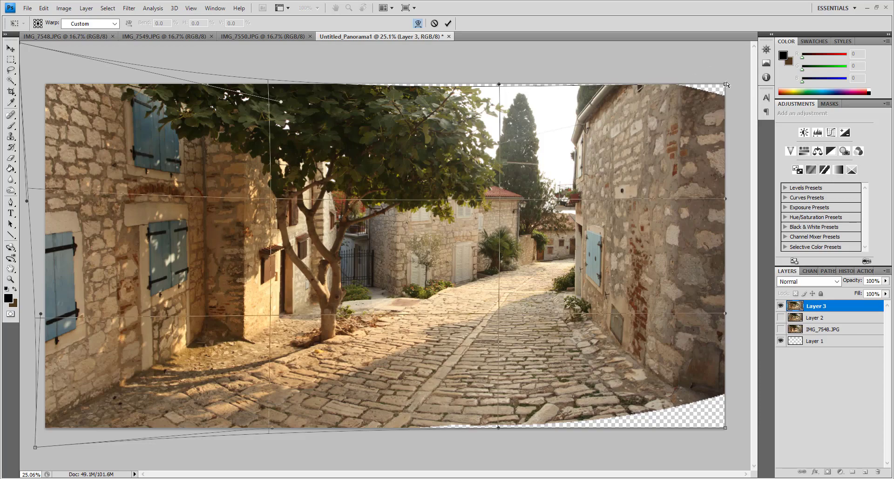
drag(727, 84, 727, 73)
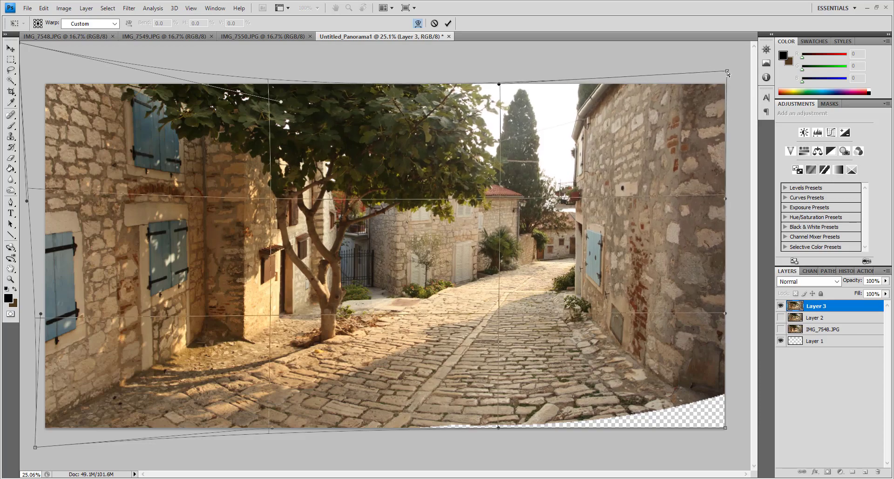
key(ctrl+plus)
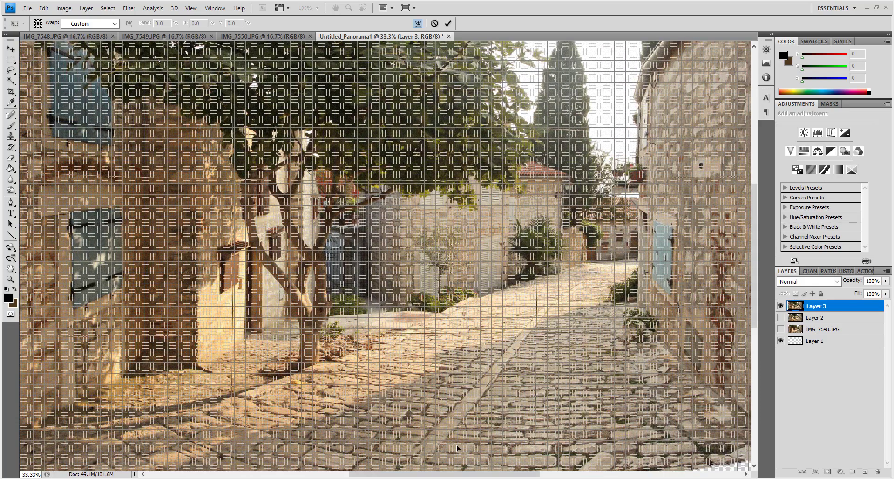
Nudge the warp's bottom edge and right wall slightly to the right
drag(471, 474, 509, 474)
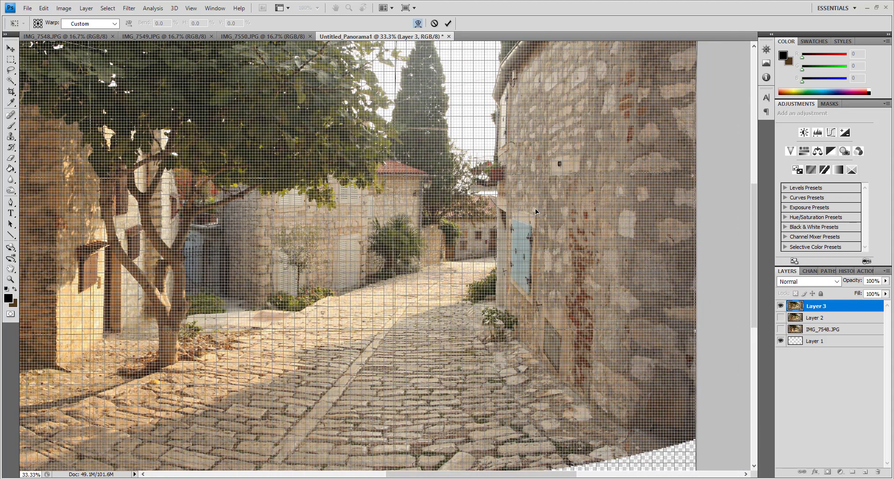
drag(535, 218, 537, 218)
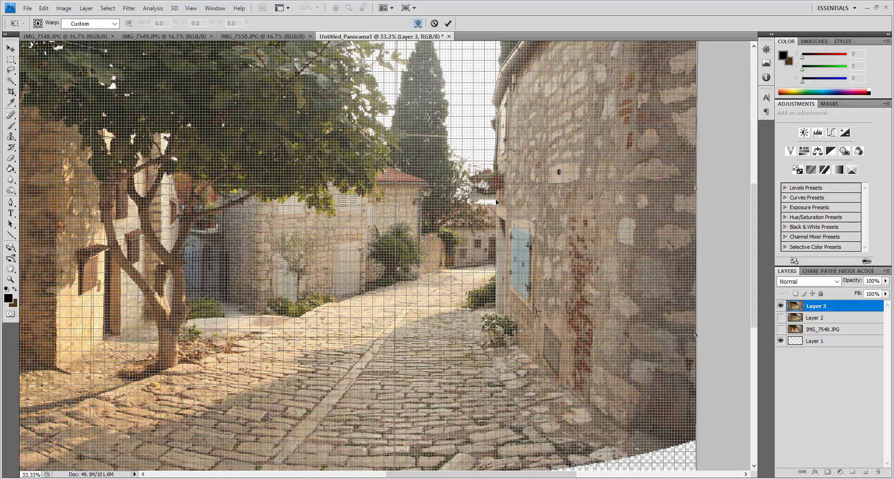
scroll(520, 239, up, 3)
scroll(521, 240, up, 2)
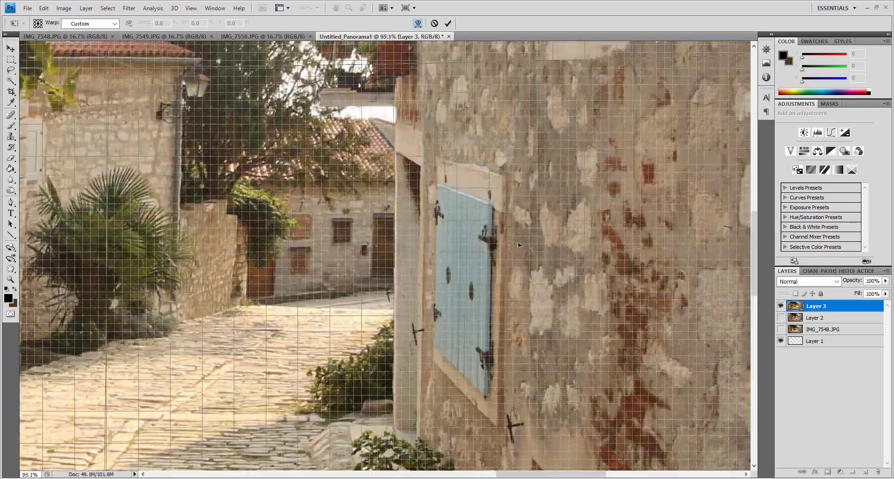
scroll(480, 182, down, 2)
scroll(479, 183, down, 1)
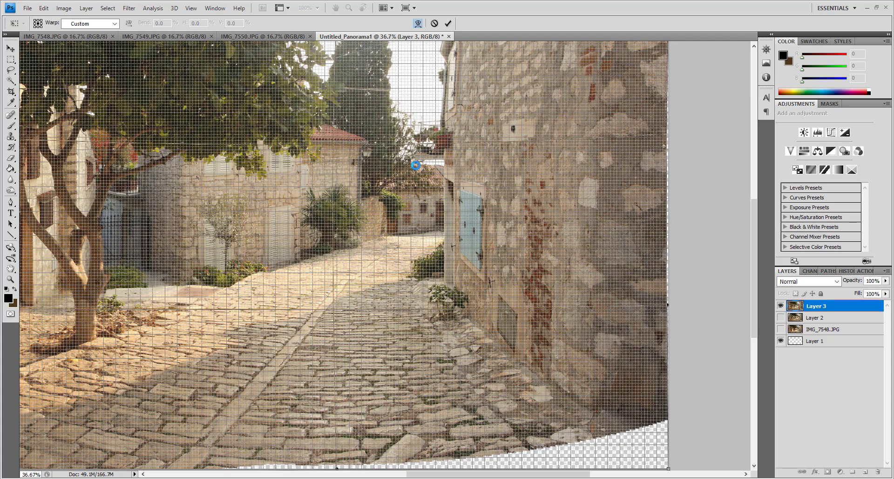
scroll(415, 168, down, 2)
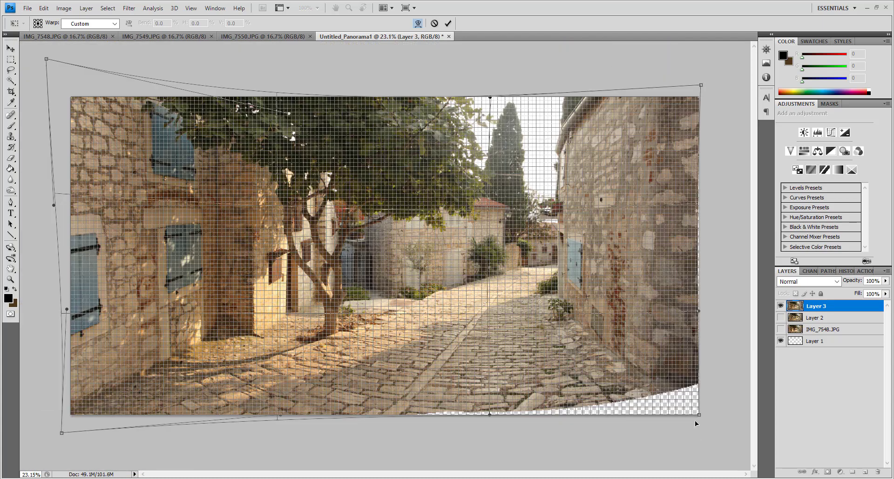
Pull the bottom-right corner down into the gap and stretch the right edge outward
drag(701, 418, 703, 462)
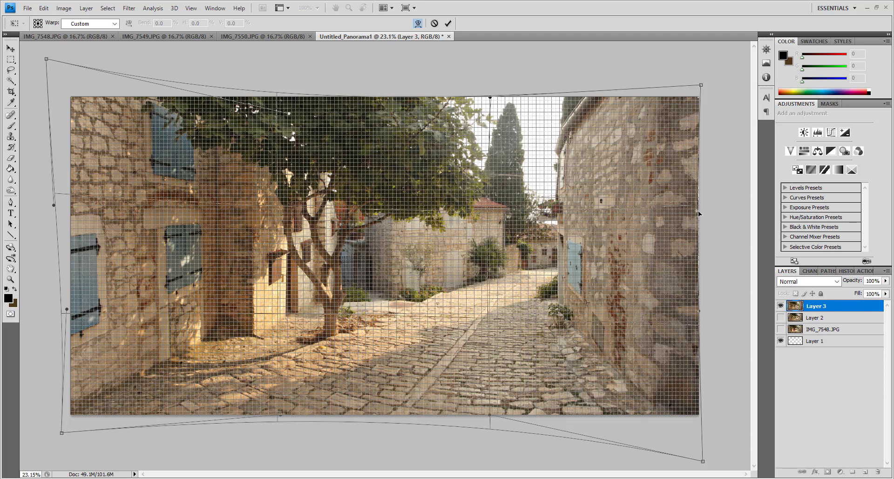
drag(697, 211, 700, 211)
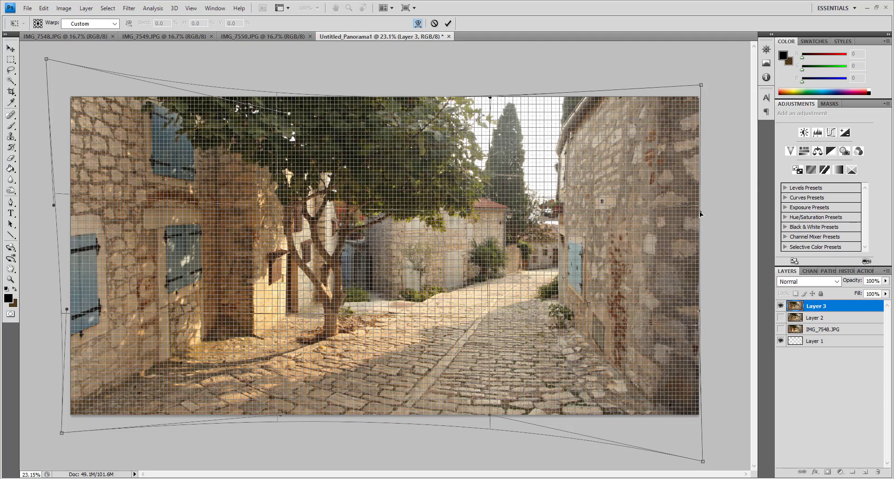
scroll(646, 253, up, 3)
scroll(608, 245, up, 2)
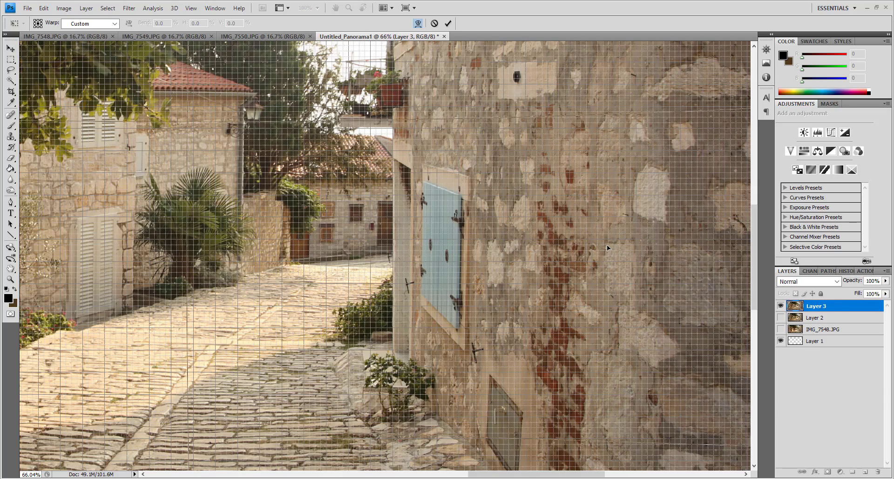
scroll(607, 244, up, 1)
scroll(563, 255, up, 1)
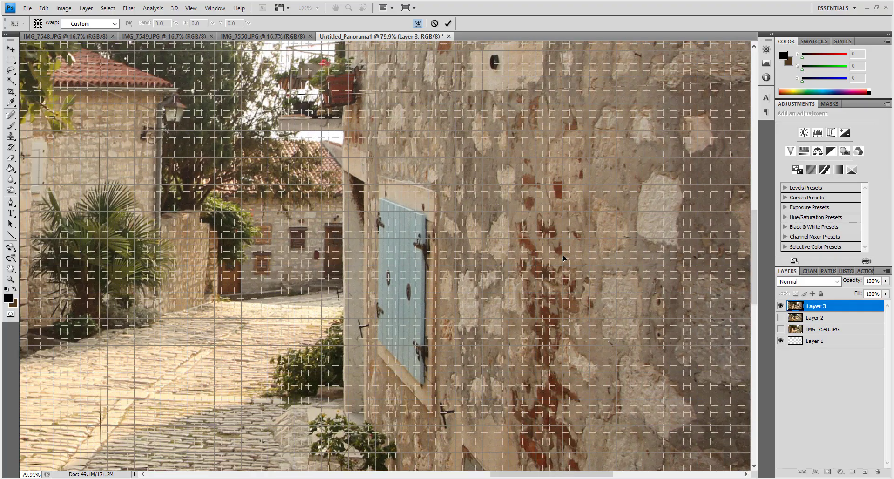
scroll(562, 255, down, 1)
scroll(563, 255, down, 1)
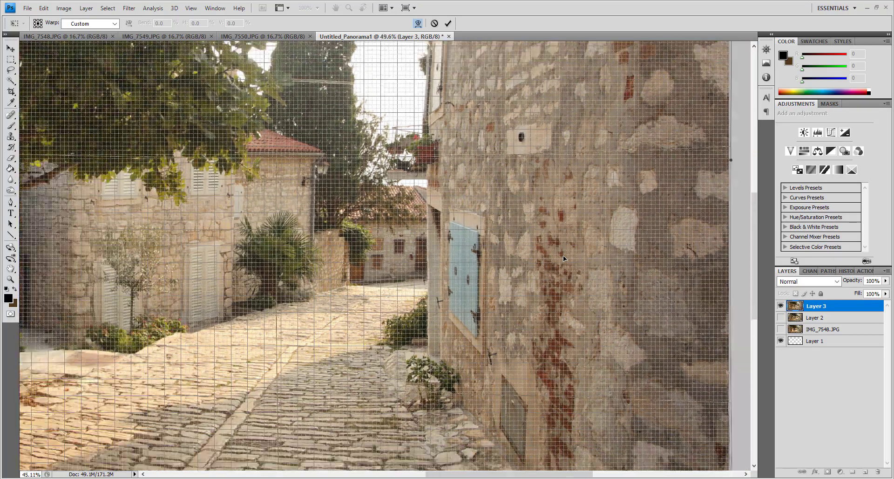
scroll(561, 258, down, 2)
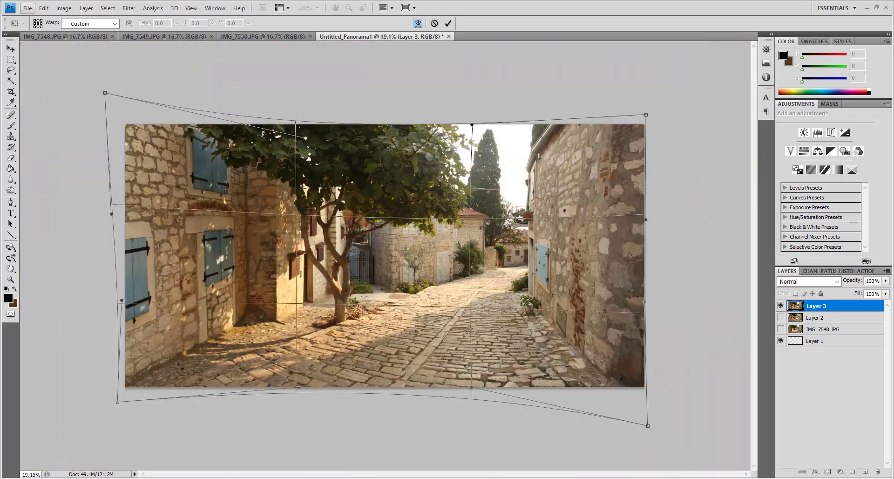
Commit Layer 3's warp and toggle its visibility to compare against the unwarped version
click(448, 24)
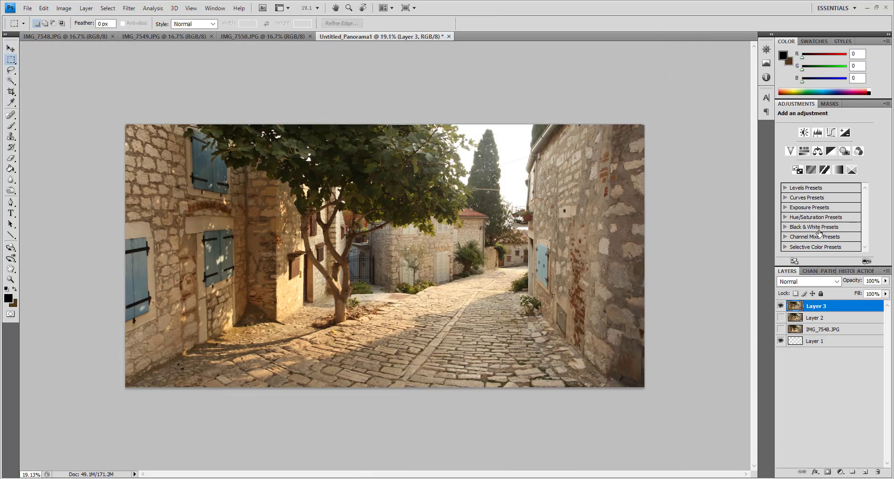
click(781, 305)
click(781, 317)
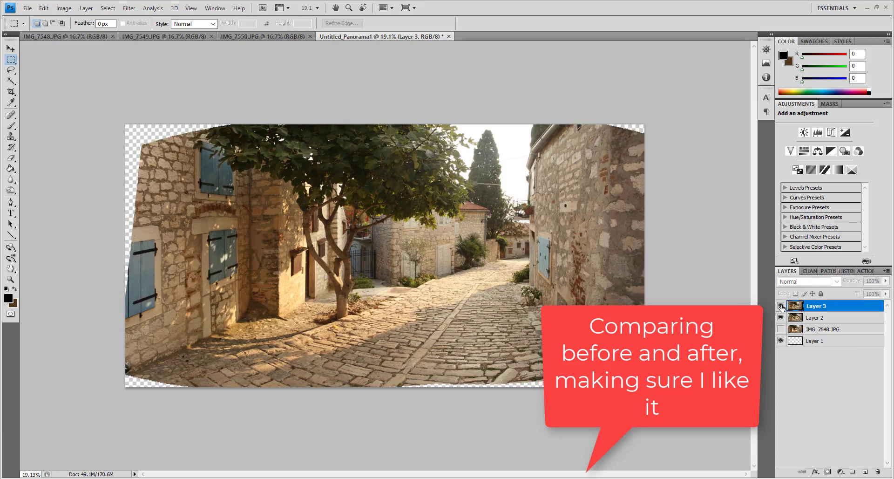
click(780, 305)
click(780, 305)
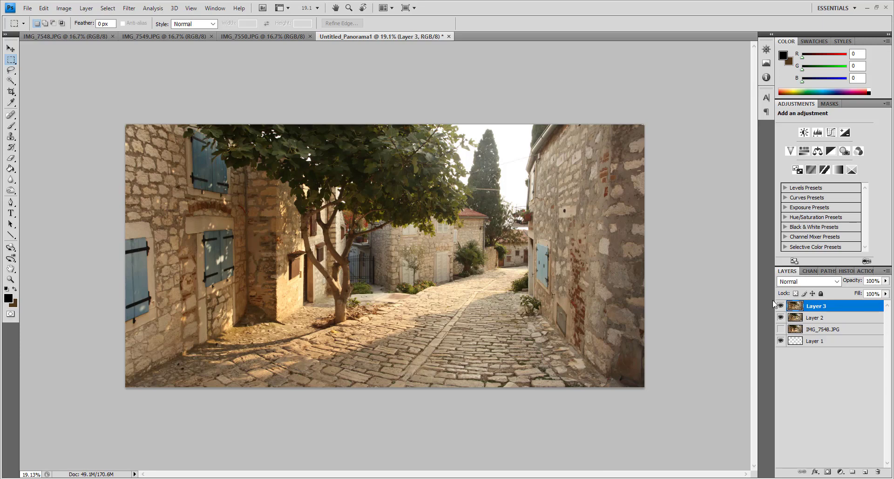
click(780, 305)
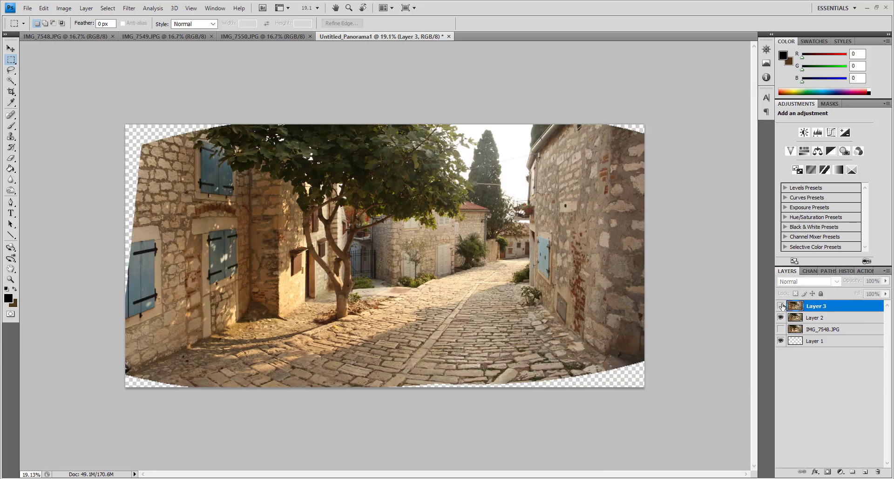
Hide Layer 2, then warp the panorama's top edge left so the distant cypress stands upright
scroll(577, 181, up, 3)
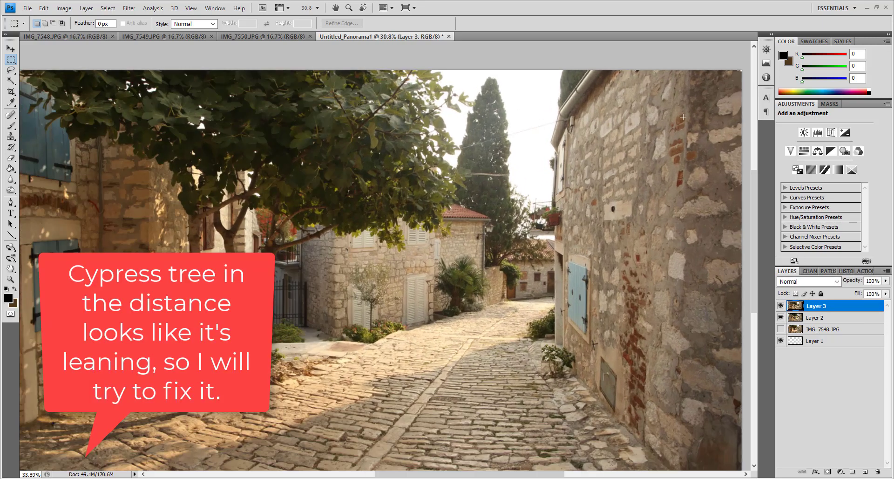
click(781, 317)
scroll(621, 228, down, 1)
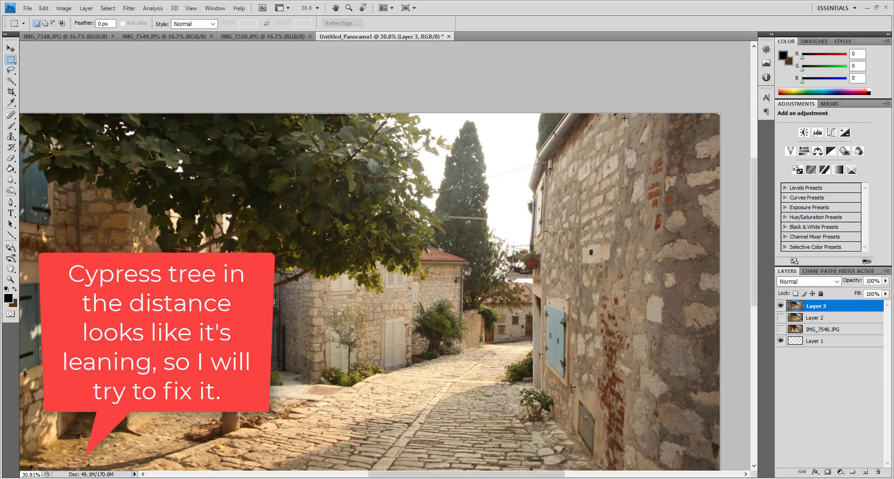
click(44, 8)
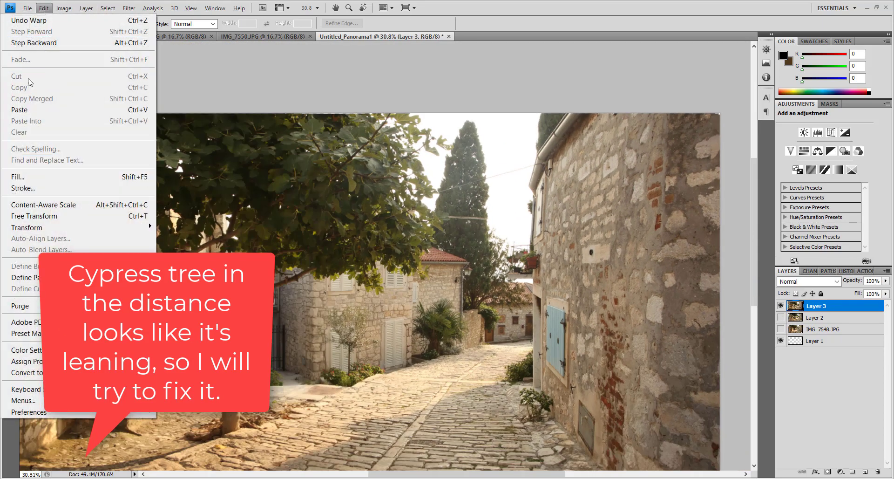
mouse_move(27, 227)
click(179, 300)
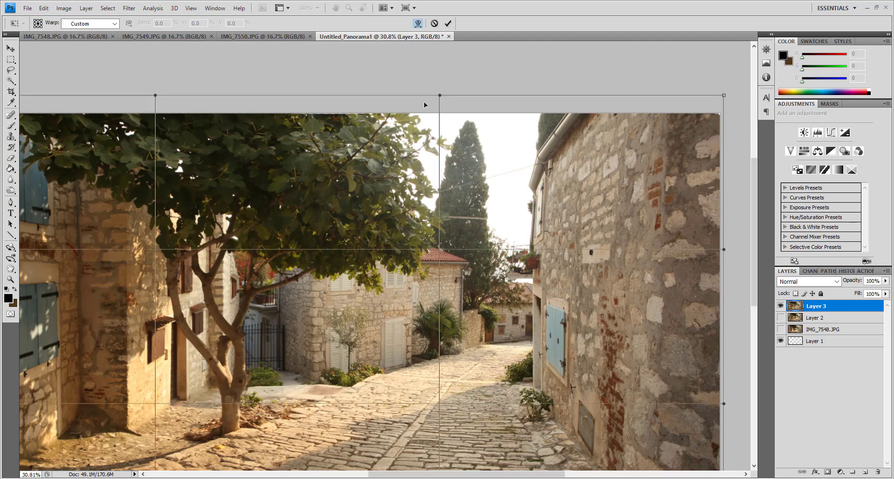
drag(439, 96, 415, 96)
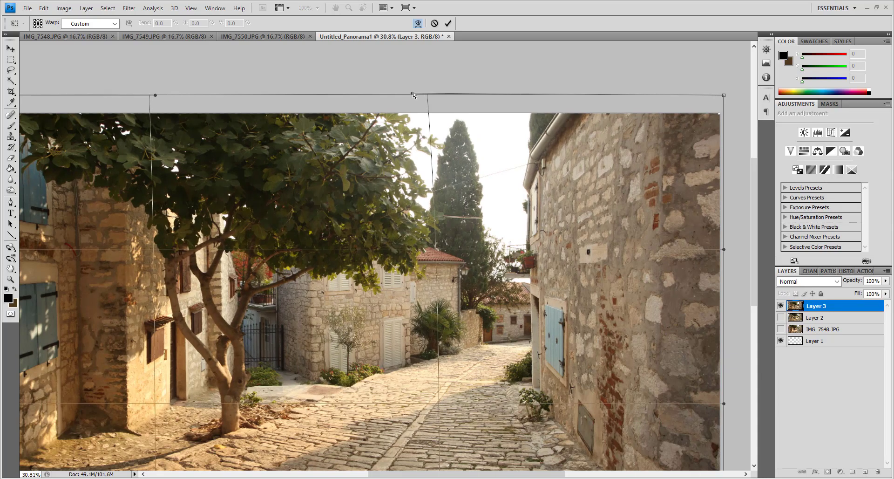
scroll(586, 268, down, 3)
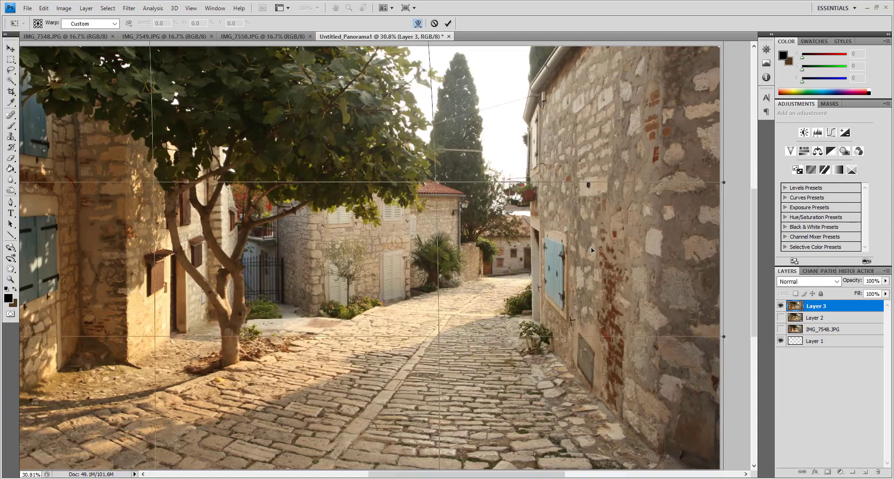
scroll(591, 250, up, 2)
click(448, 24)
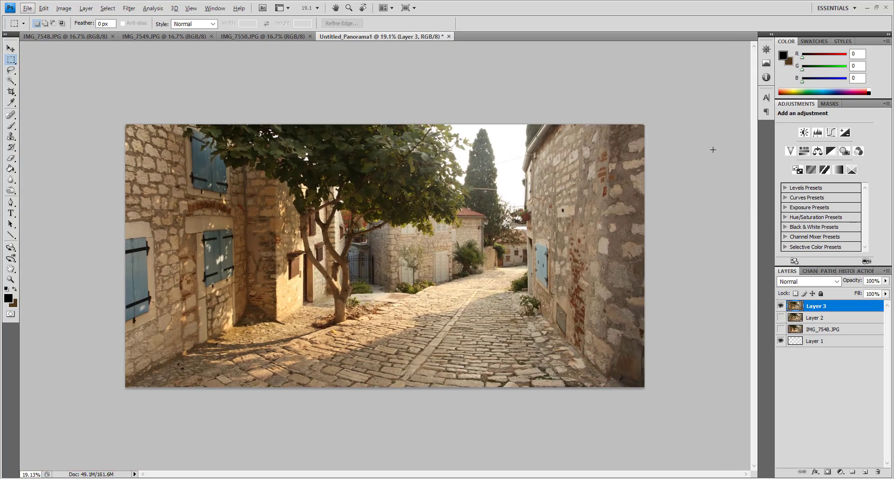
scroll(75, 149, up, 3)
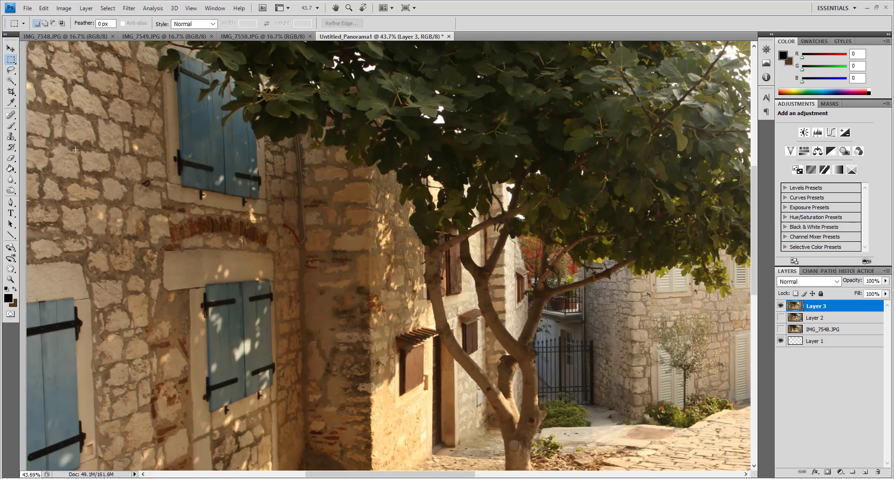
scroll(75, 149, up, 3)
scroll(75, 149, up, 1)
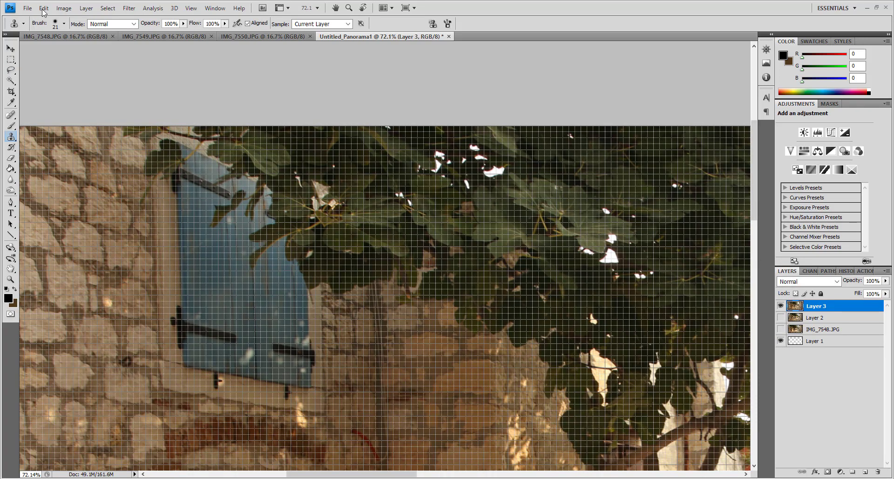
Warp the panorama's top-left edge rightward so the left wall's shuttered window stands straighter
click(44, 8)
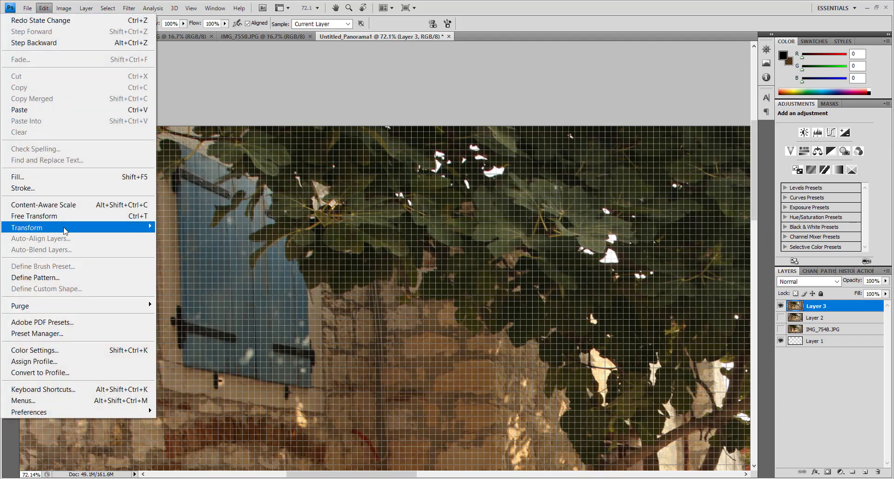
click(187, 300)
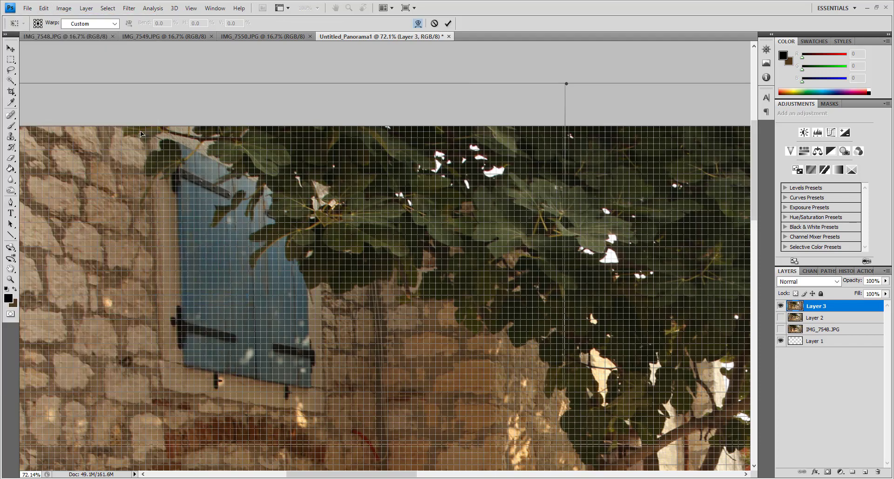
drag(146, 134, 152, 135)
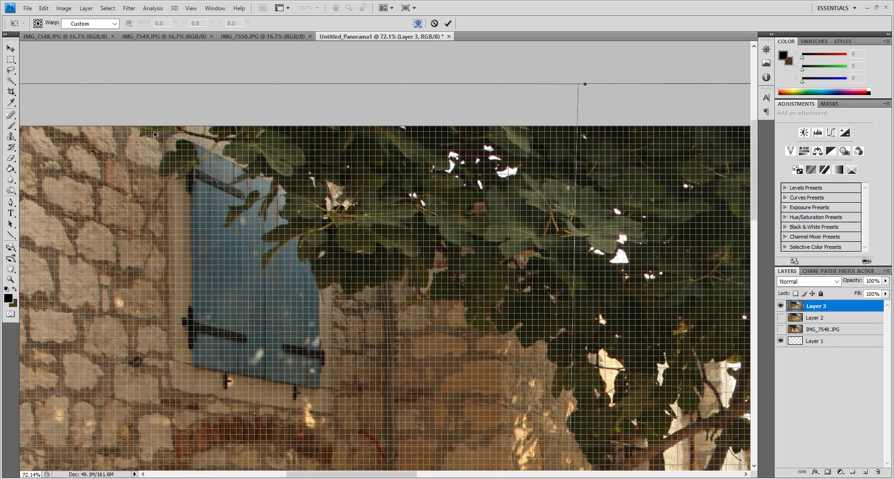
drag(152, 134, 158, 136)
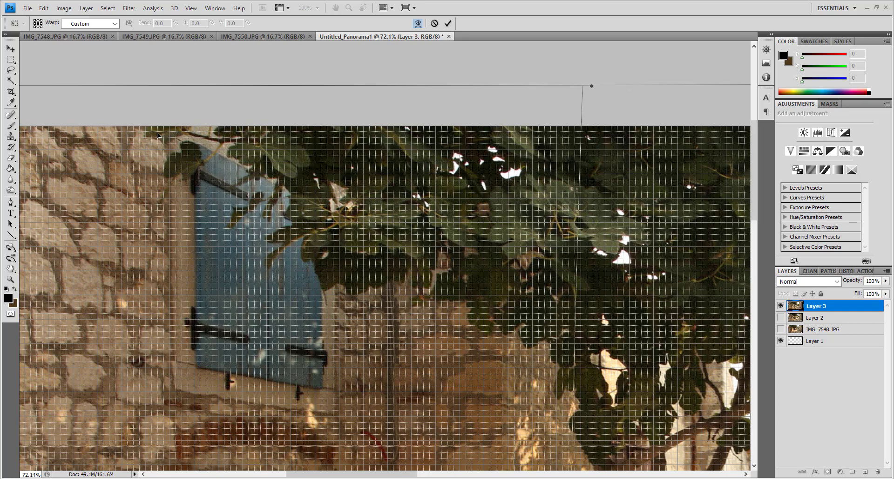
click(447, 24)
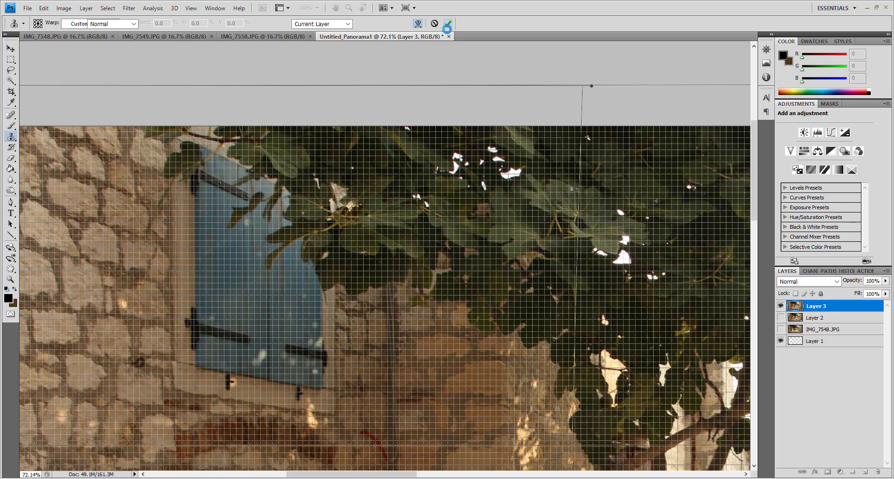
scroll(401, 142, down, 5)
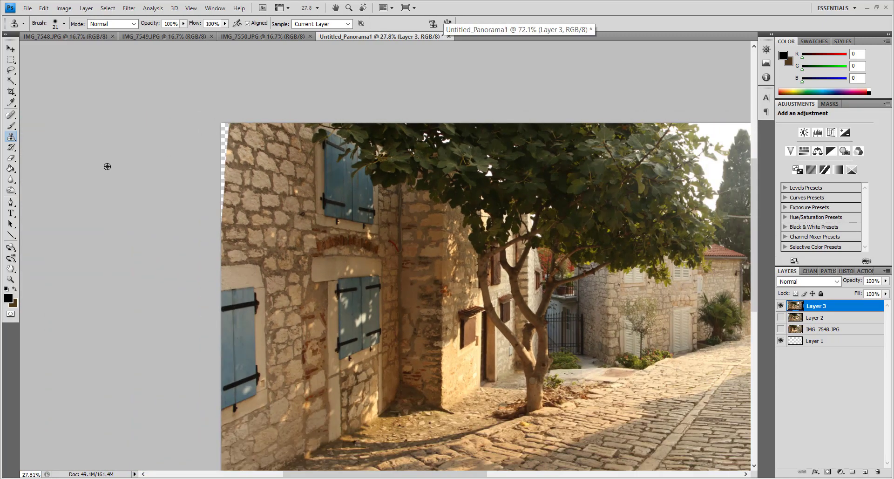
Show and hide the alignment grid to check the straightened left wall
scroll(117, 168, down, 2)
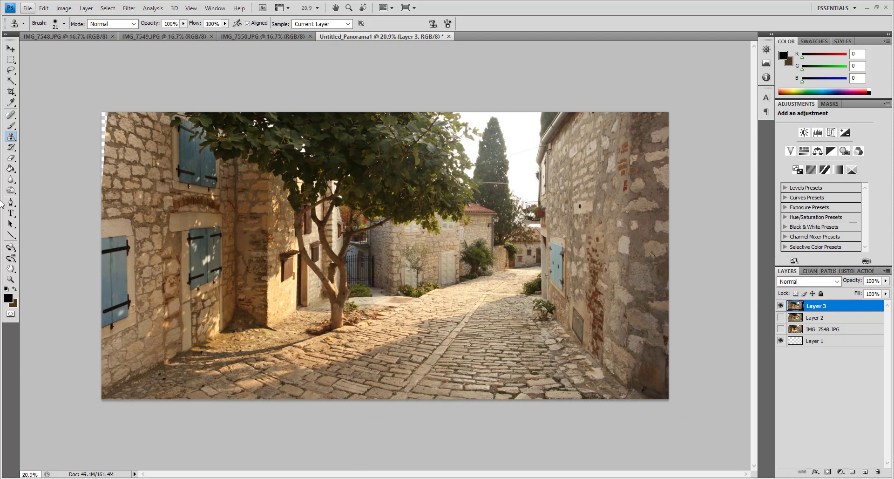
scroll(75, 105, up, 3)
scroll(74, 105, down, 3)
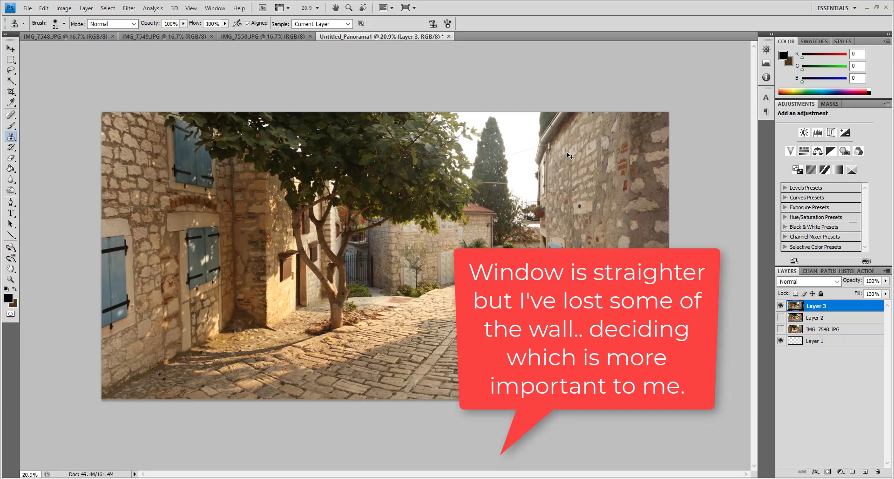
scroll(585, 156, up, 3)
scroll(584, 156, up, 2)
key(ctrl+apostrophe)
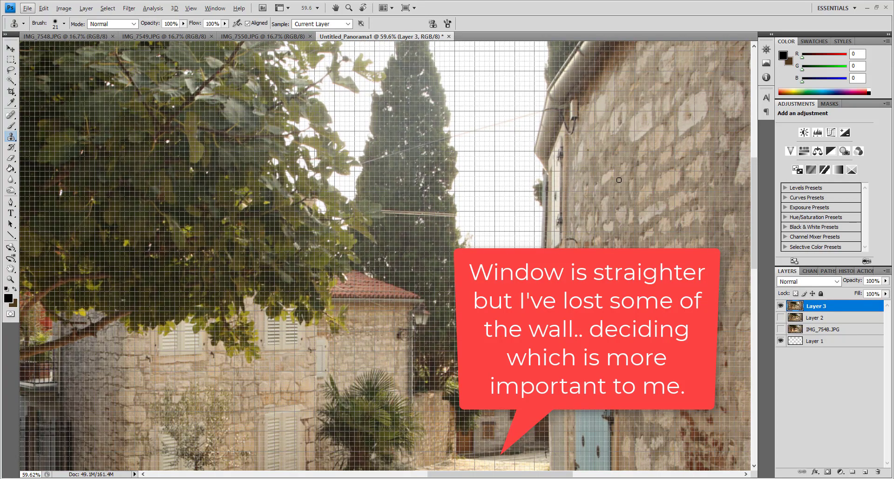
key(ctrl+apostrophe)
Compare before and after the left-wall warp, keeping the straightened version
scroll(600, 186, down, 5)
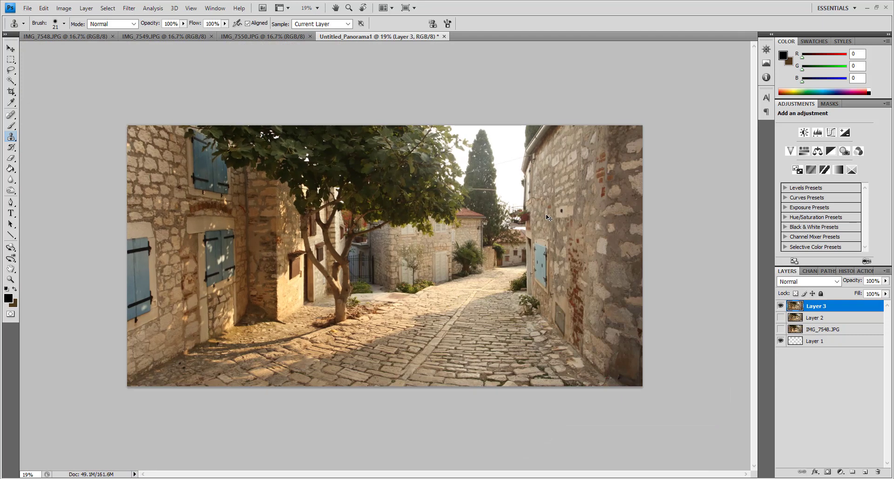
key(ctrl+z)
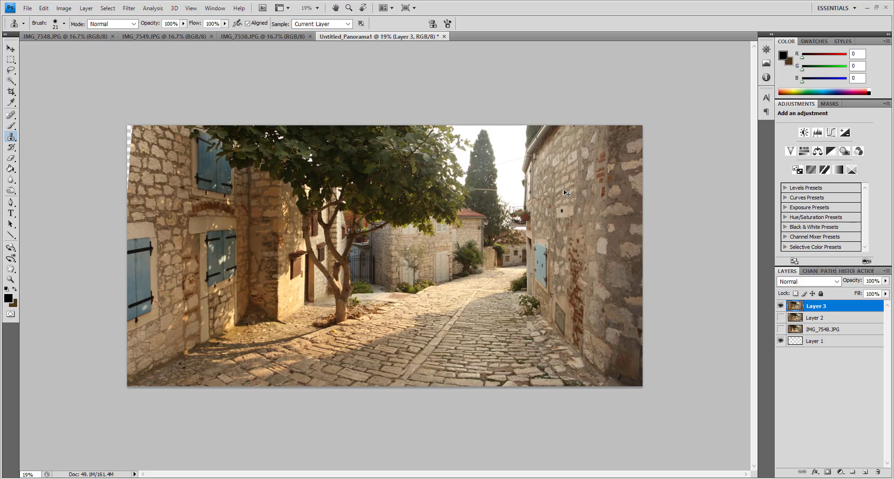
key(ctrl+z)
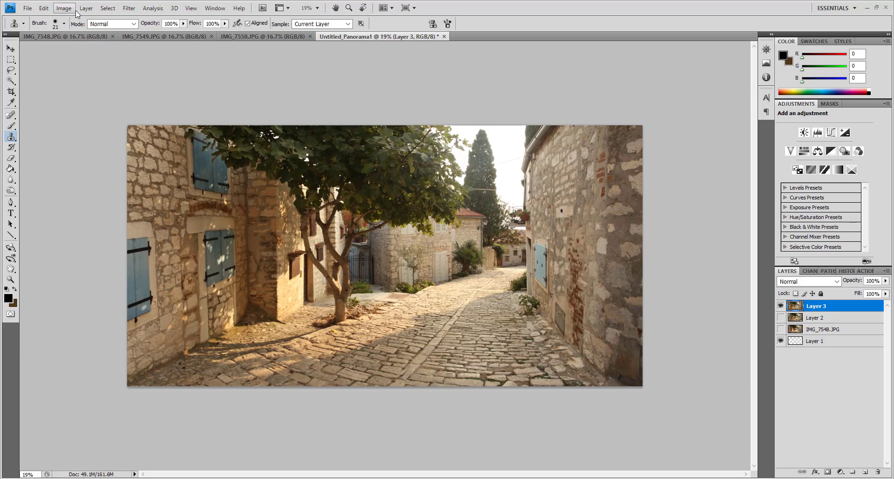
key(ctrl+z)
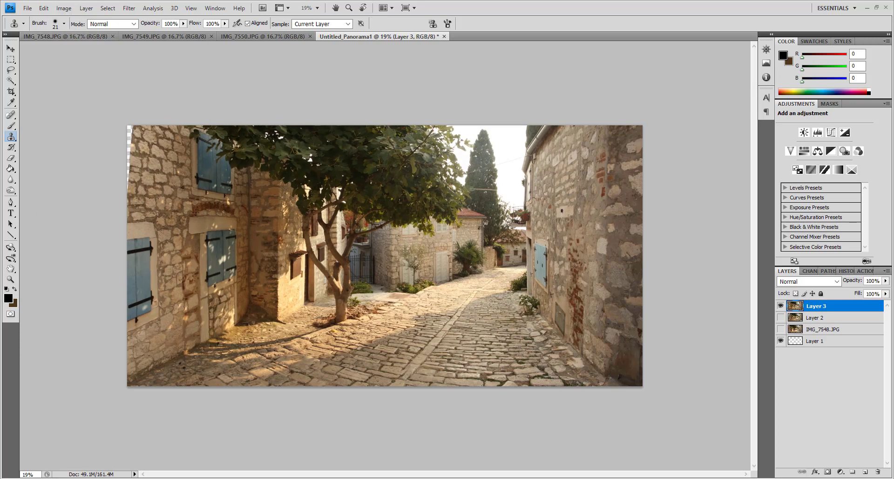
Clone stone texture into the empty left-edge strip and the notch along it
scroll(39, 144, up, 5)
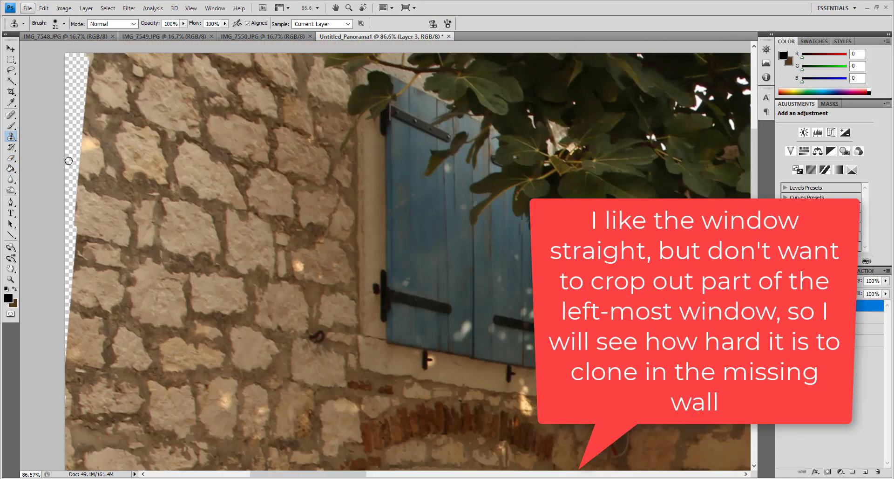
mouse_move(69, 188)
mouse_down()
mouse_move(65, 300)
mouse_move(79, 312)
mouse_move(67, 294)
mouse_move(64, 352)
mouse_up()
alt+click(80, 312)
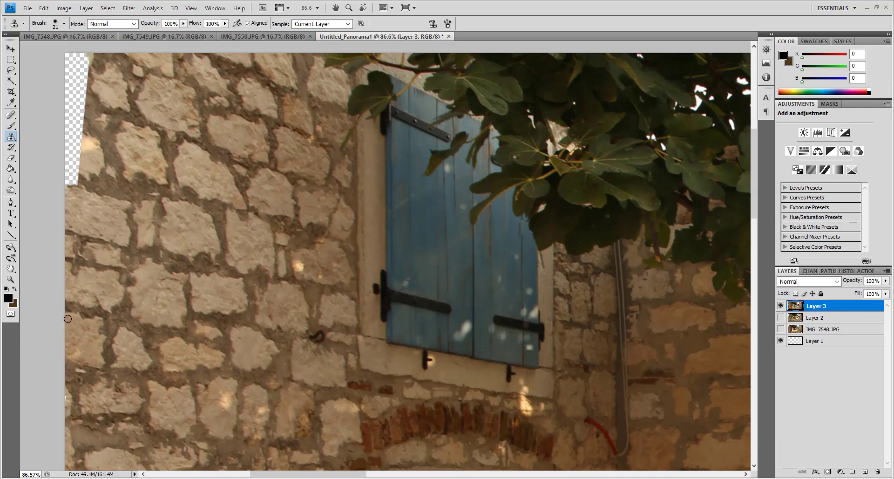
scroll(64, 408, down, 2)
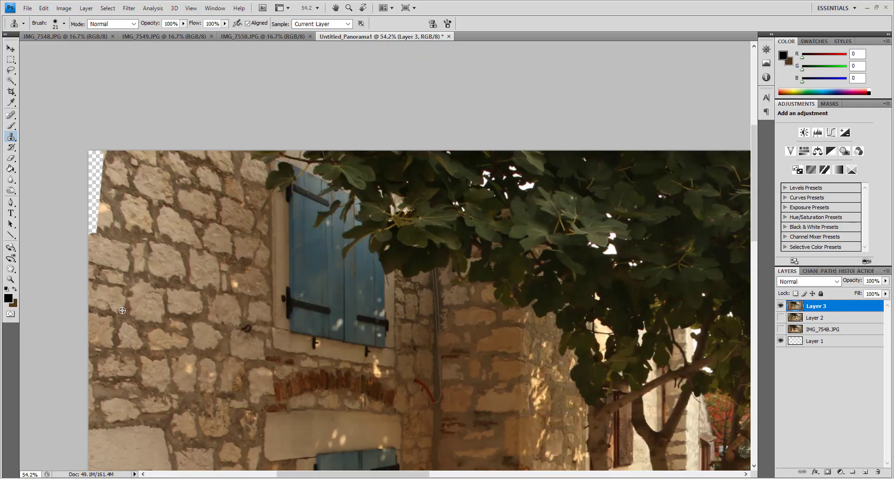
scroll(140, 233, up, 1)
scroll(169, 212, up, 3)
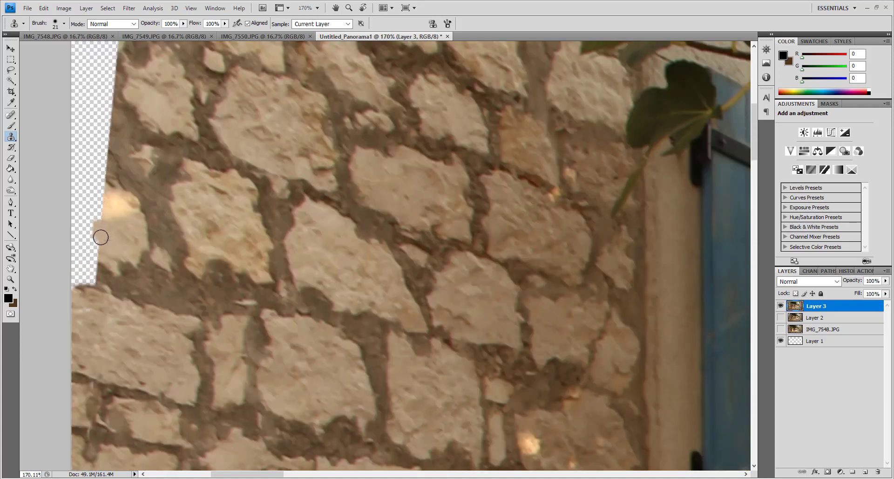
mouse_move(119, 243)
mouse_down()
mouse_move(60, 268)
mouse_move(97, 216)
mouse_move(73, 224)
mouse_up()
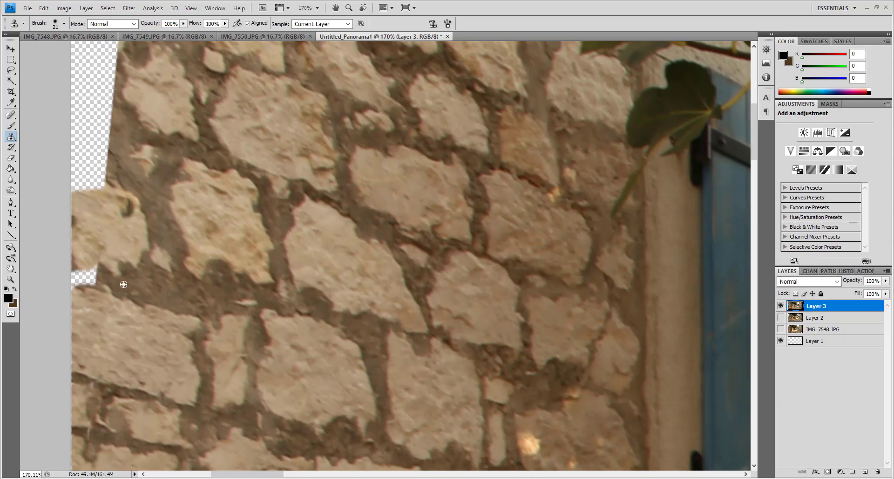
drag(76, 274, 93, 280)
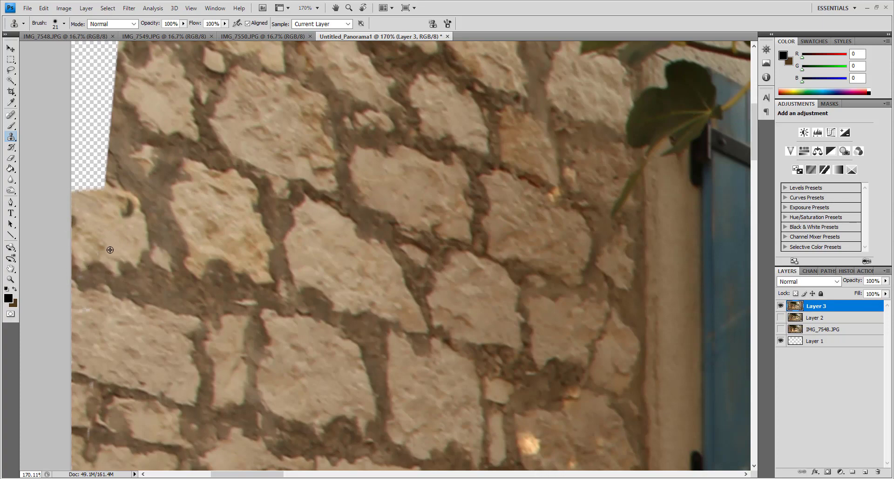
Clone stone over the empty top-left area and touch up the left edge
scroll(117, 237, down, 3)
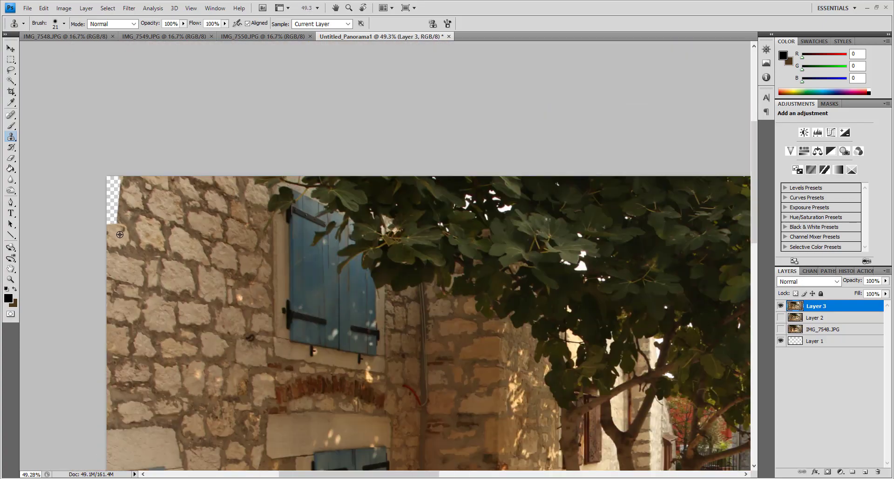
scroll(46, 239, down, 2)
scroll(42, 209, down, 2)
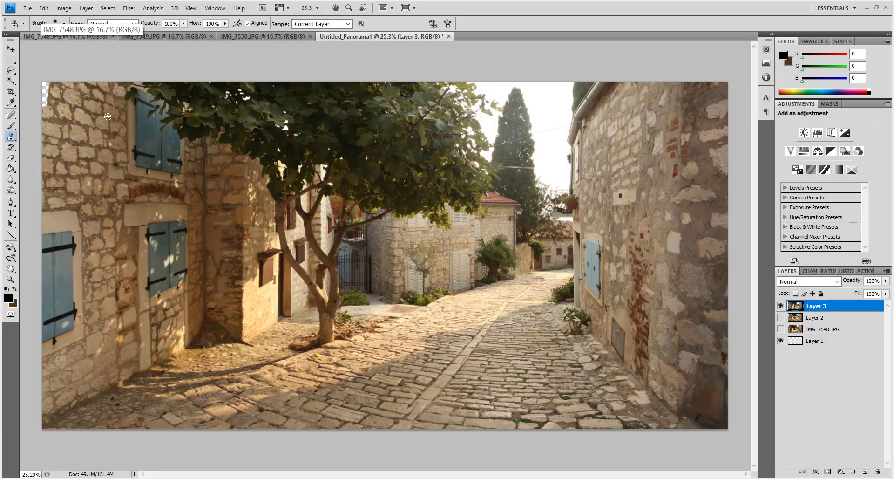
scroll(115, 117, up, 2)
scroll(131, 163, up, 2)
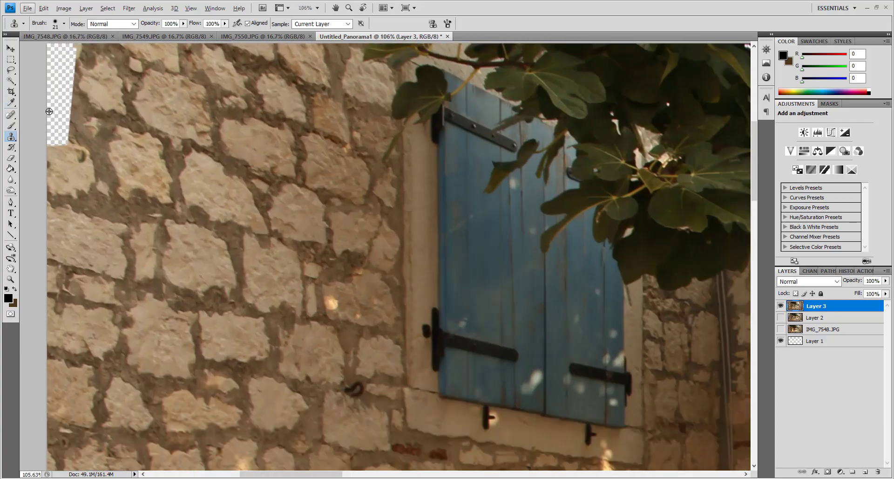
scroll(142, 207, up, 2)
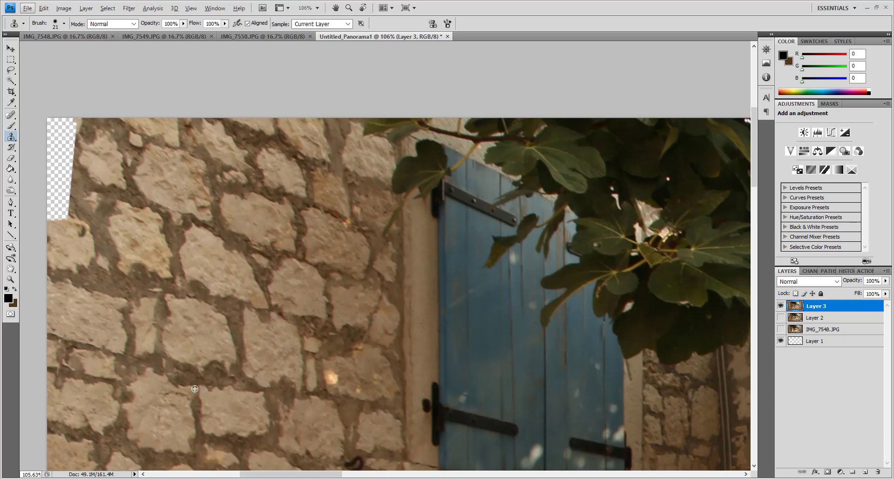
mouse_move(76, 118)
mouse_down()
mouse_move(71, 168)
mouse_move(53, 144)
mouse_move(49, 224)
mouse_up()
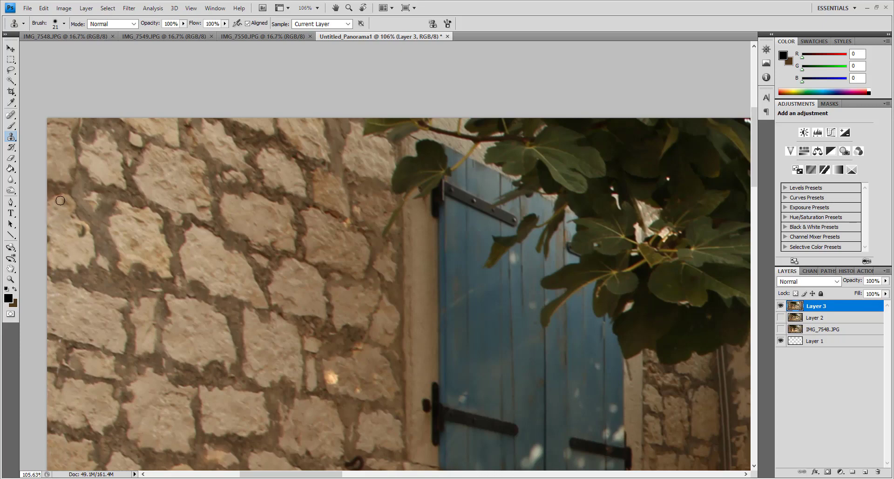
drag(49, 224, 58, 204)
scroll(140, 194, down, 3)
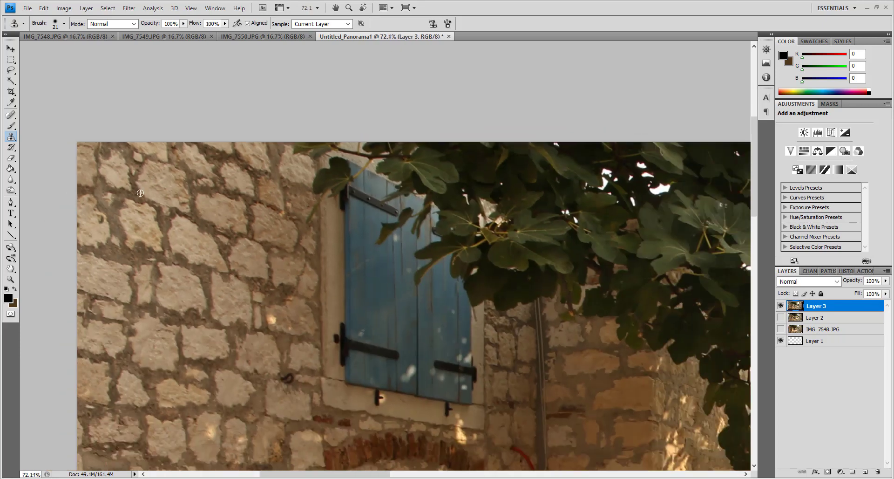
scroll(121, 198, up, 2)
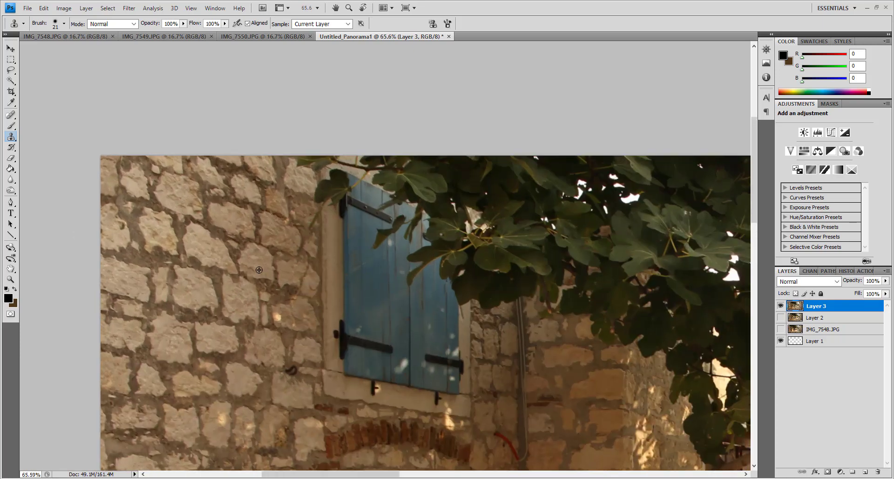
scroll(270, 264, up, 2)
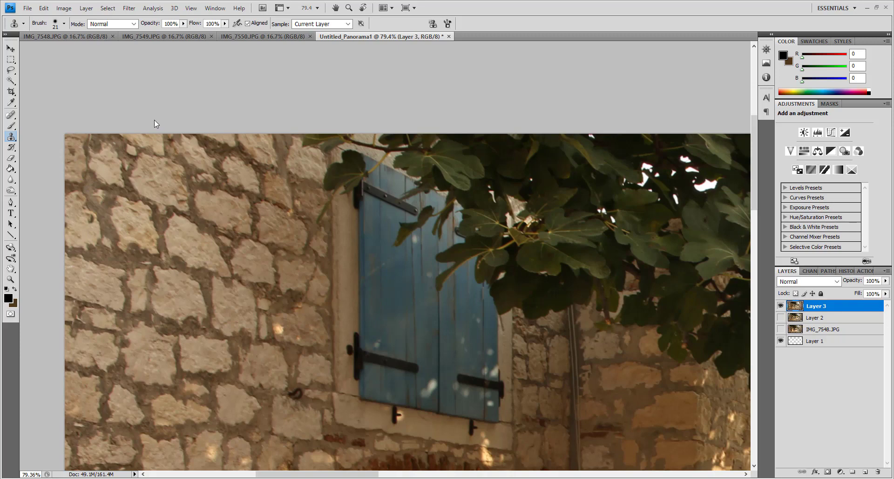
scroll(157, 161, down, 1)
scroll(157, 161, down, 1)
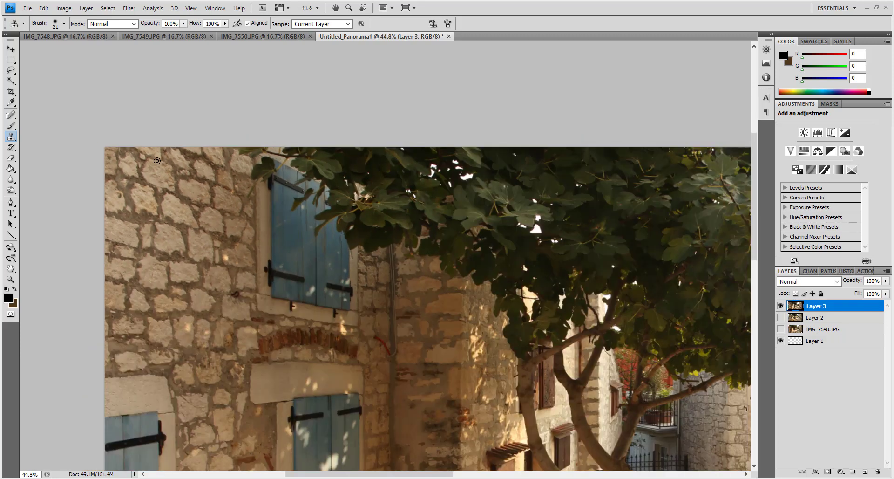
scroll(157, 160, down, 2)
Stamp the visible image into Layer 4 plus copies Layers 5 and 6, hiding Layers 3, 1 and 6
key(ctrl+shift+alt+e)
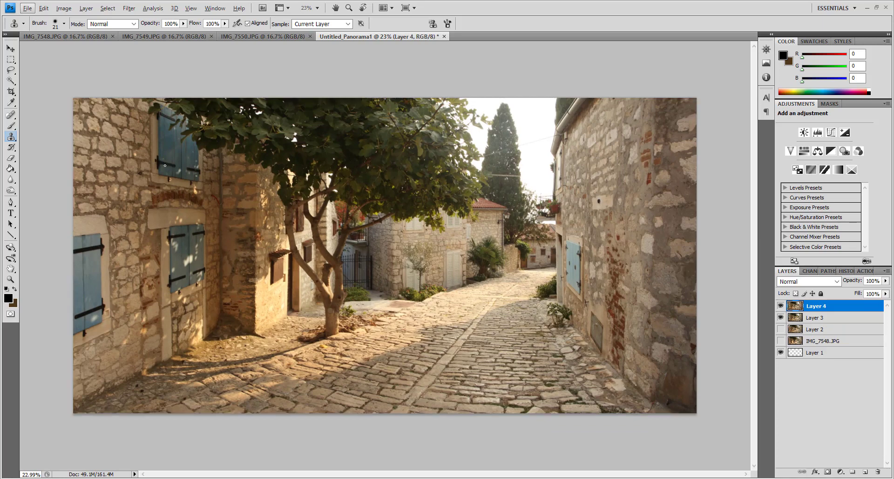
click(781, 317)
click(780, 353)
key(ctrl+shift+alt+e)
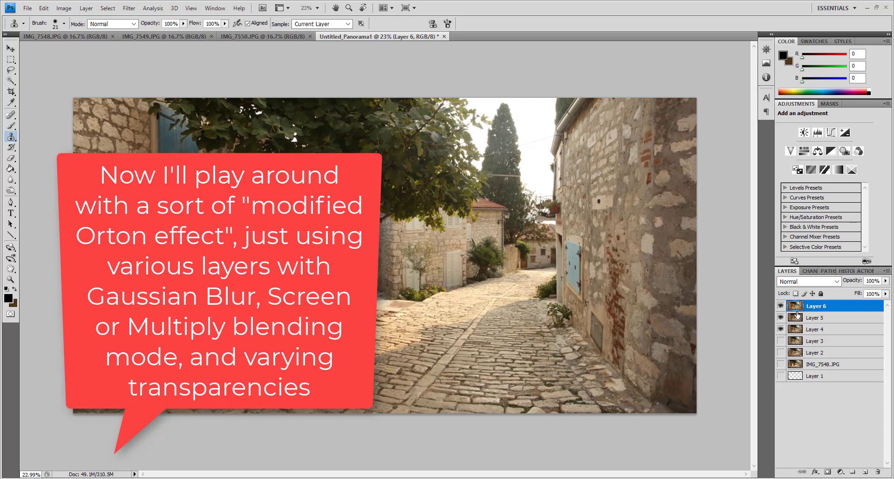
key(ctrl+shift+alt+e)
click(780, 306)
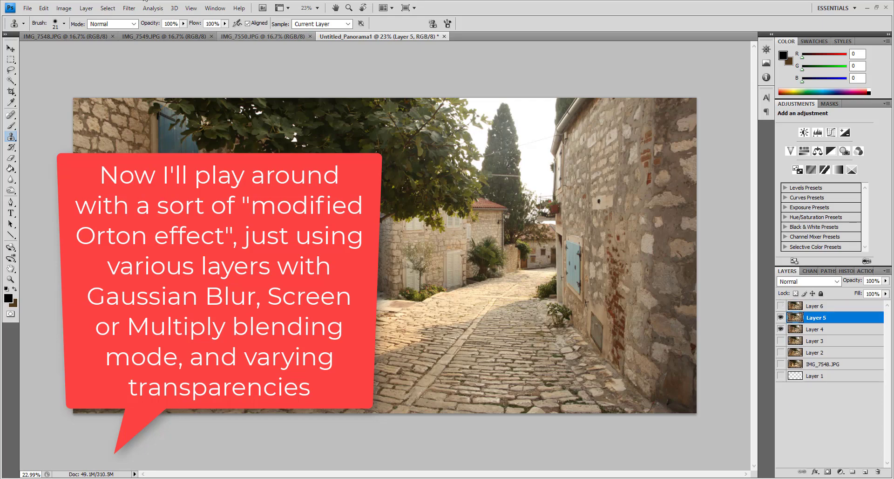
Apply a 20-pixel Gaussian Blur to Layer 5
click(129, 8)
click(186, 149)
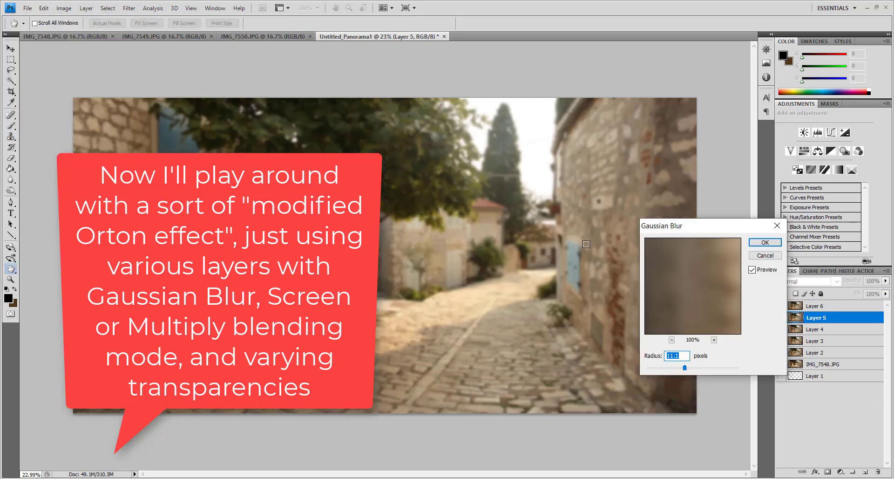
text(20)
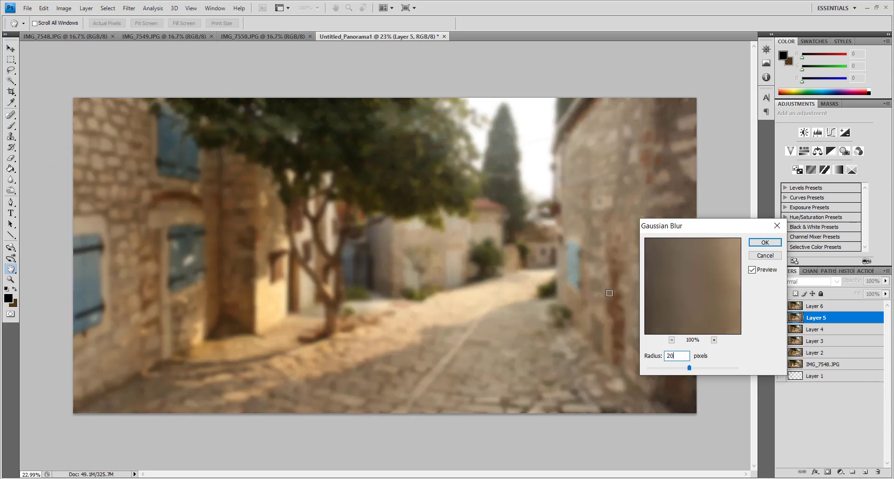
click(765, 242)
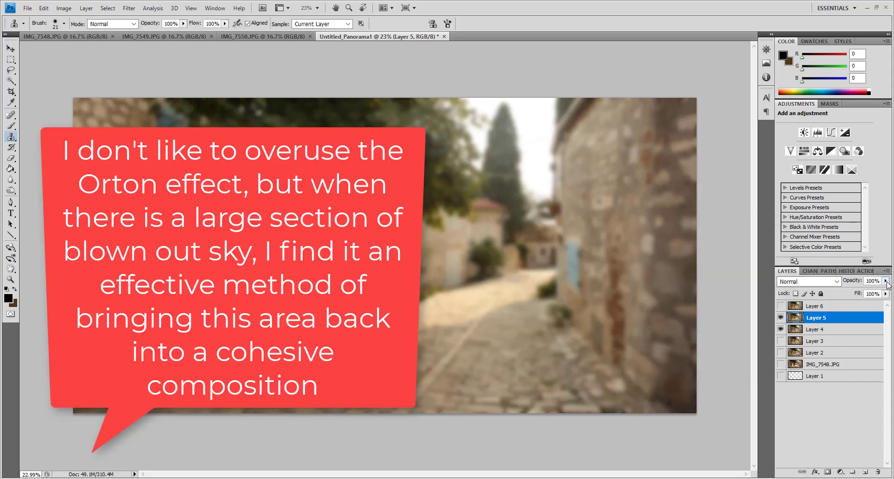
Set Layer 5 to Multiply and show Layer 6 in Screen blend mode
click(837, 281)
click(806, 100)
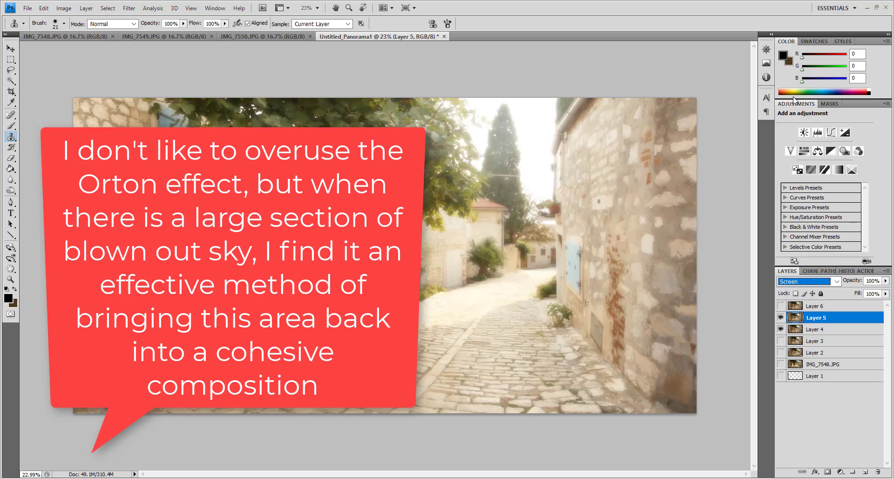
click(805, 307)
click(781, 305)
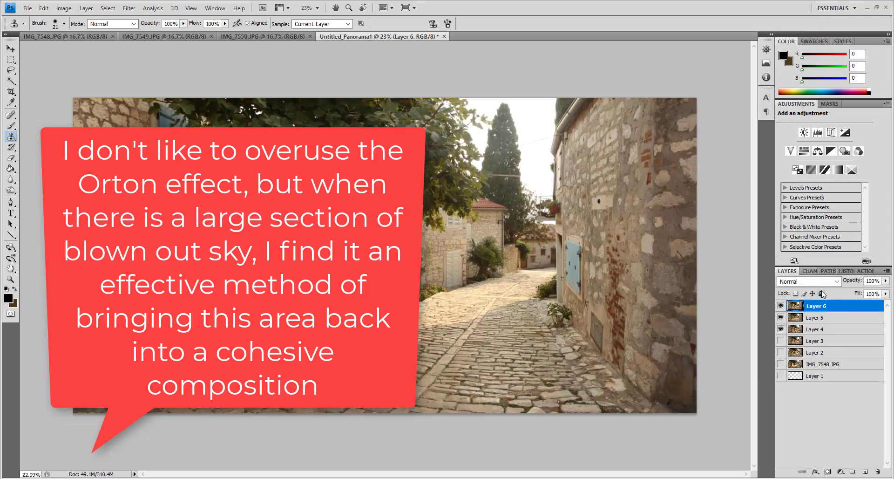
click(837, 281)
click(798, 51)
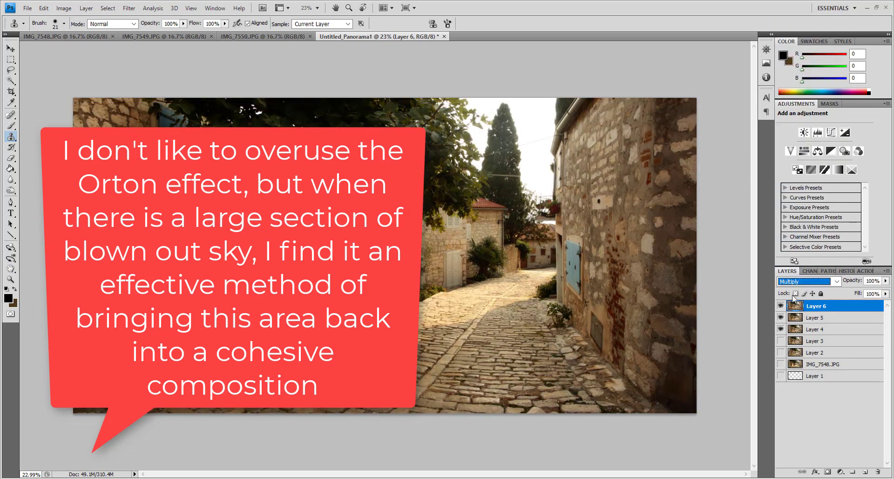
click(838, 281)
click(806, 100)
click(814, 317)
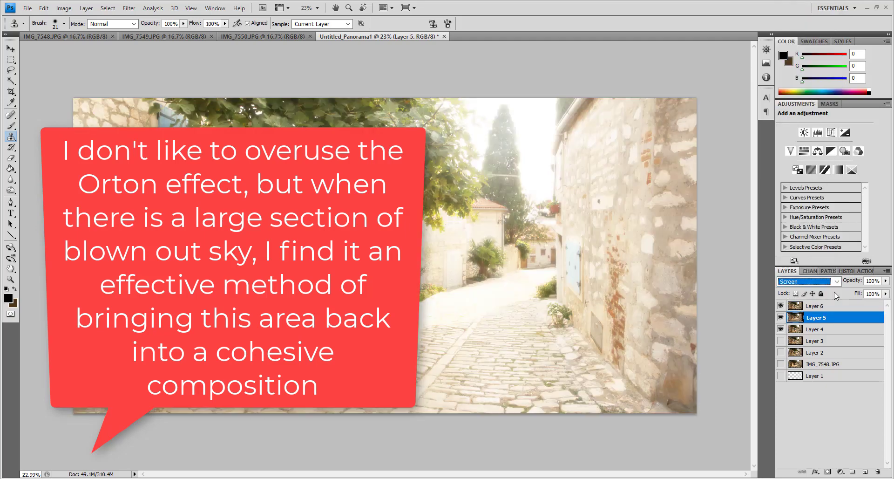
click(837, 281)
click(813, 50)
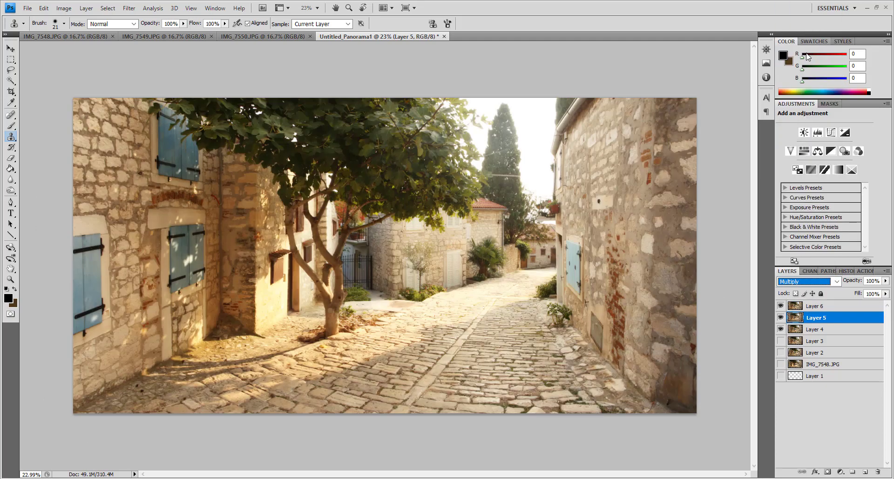
Lower Layer 6's opacity below 100% for a softer glow
click(815, 305)
mouse_move(885, 281)
mouse_down()
mouse_move(873, 292)
mouse_move(884, 292)
mouse_up()
click(809, 318)
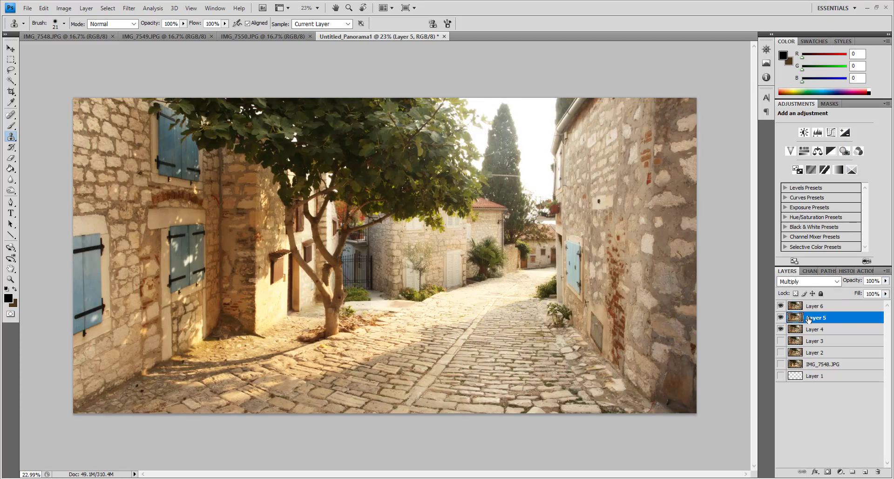
Duplicate Layer 5 as Layer 5 copy in Screen mode, hiding Layer 6
right_click(808, 324)
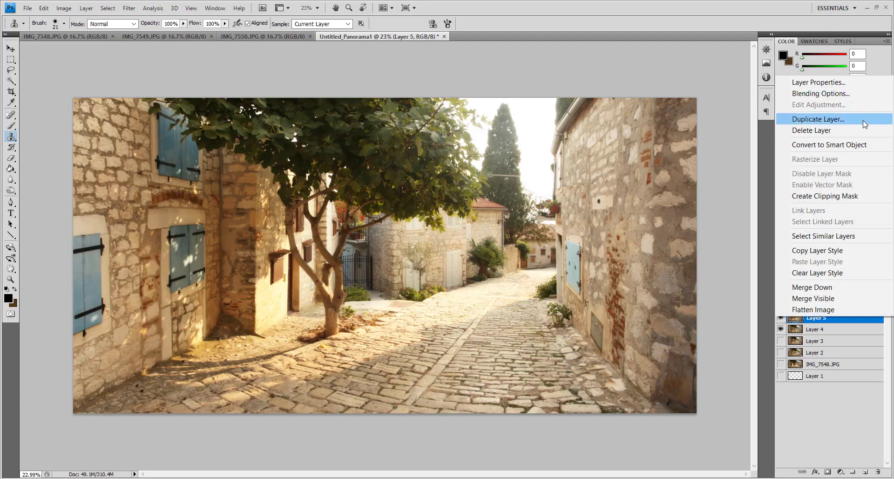
click(828, 119)
key(Return)
click(781, 306)
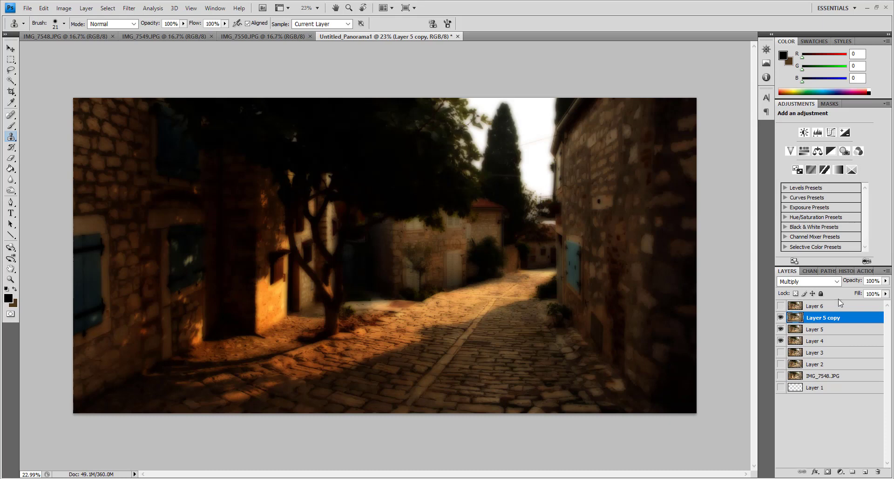
click(837, 281)
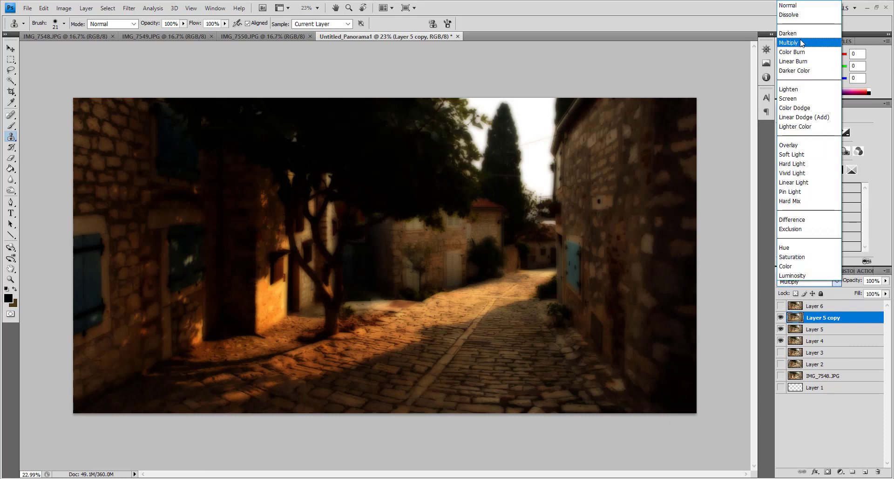
click(787, 98)
Stamp visible layers into Layer 7 above Layer 5 and set it to Multiply
click(810, 342)
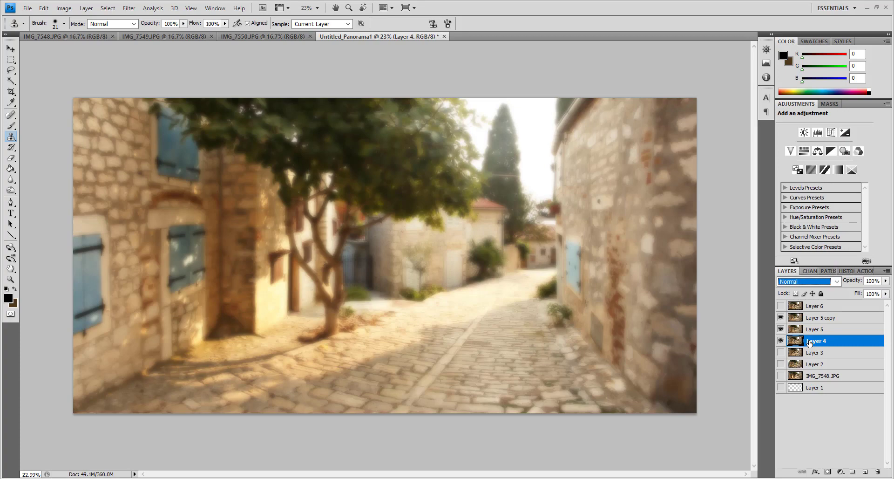
key(ctrl+shift+alt+e)
drag(812, 341, 824, 328)
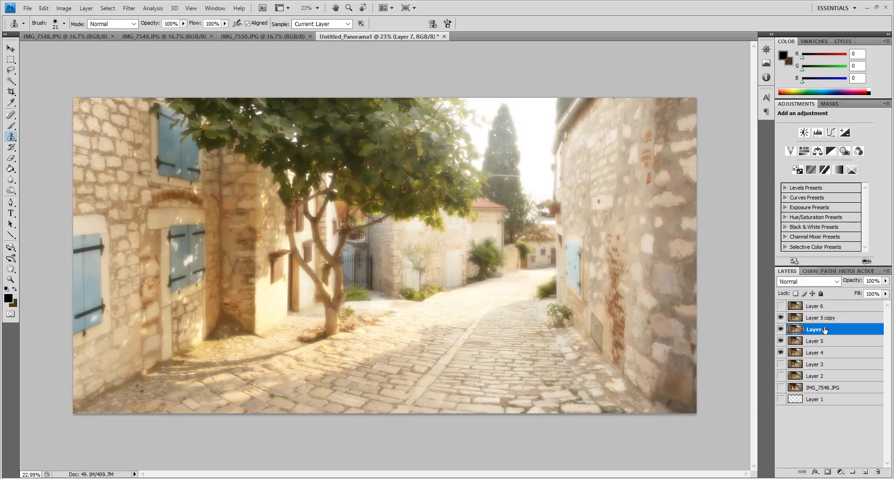
click(832, 318)
click(820, 329)
click(810, 281)
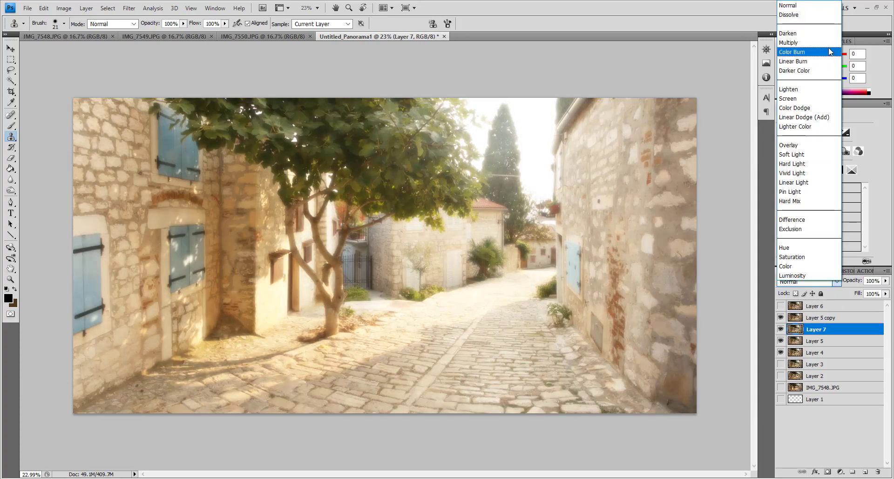
click(825, 40)
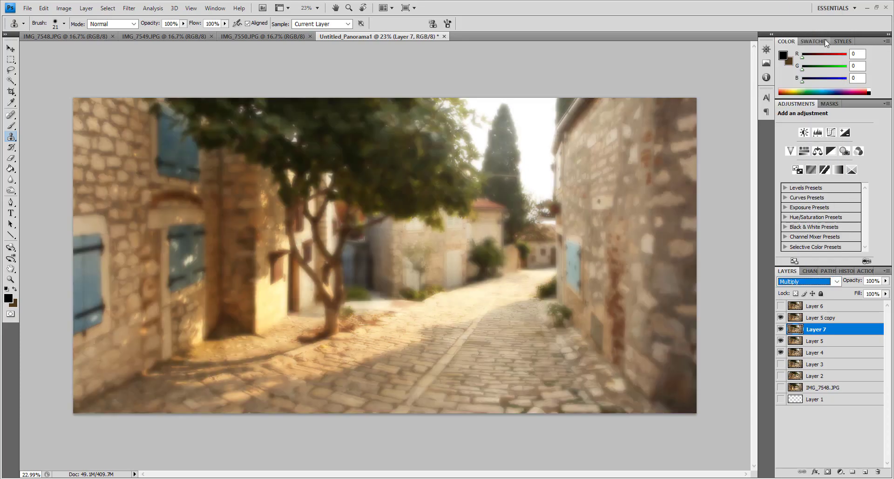
click(781, 317)
Hide Layers 5 and 7 and reduce Layer 5 copy's opacity
click(815, 341)
click(781, 340)
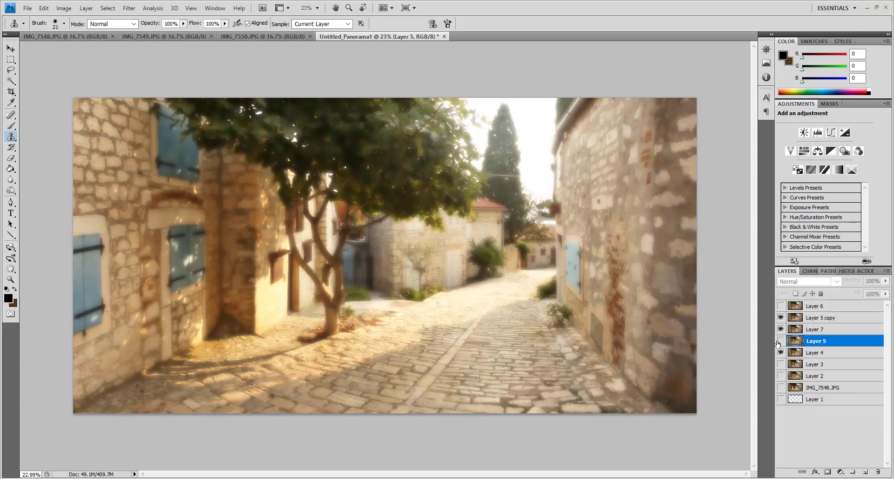
click(780, 329)
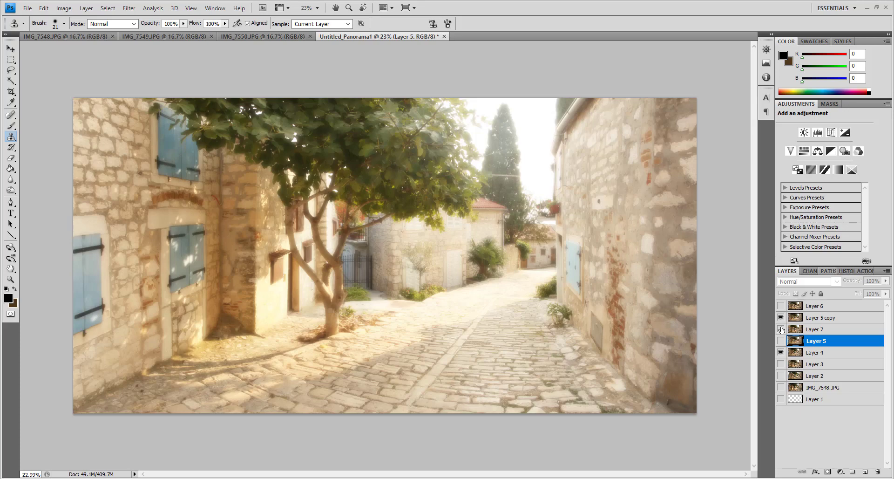
click(835, 320)
click(813, 355)
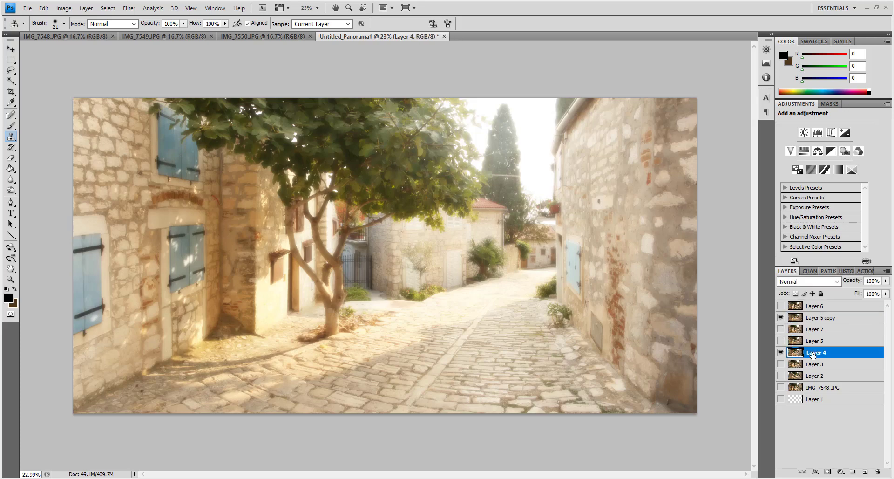
click(820, 317)
click(885, 280)
drag(884, 290, 869, 289)
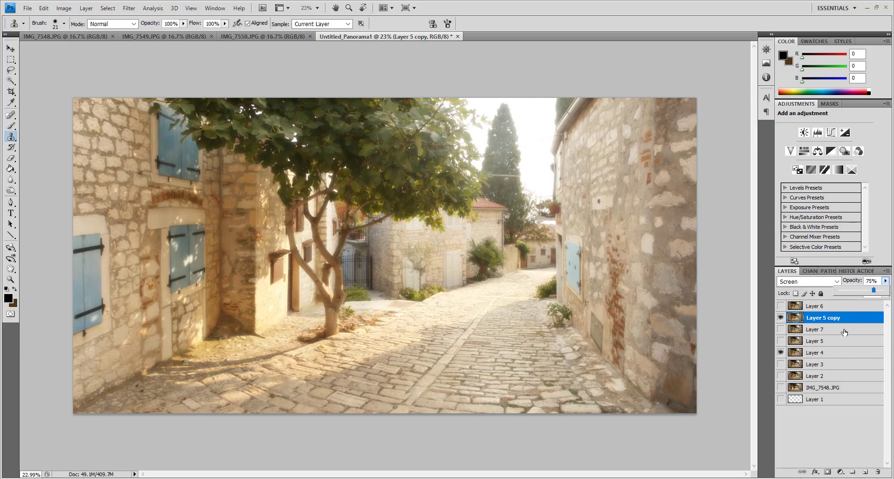
Test a lower-opacity Layer 6, then keep Layer 5 copy in Screen at 87% opacity
click(820, 306)
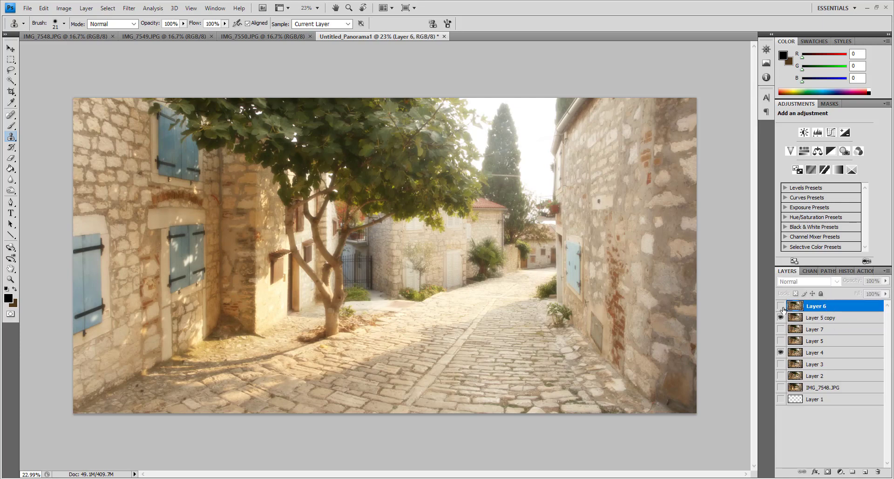
click(781, 306)
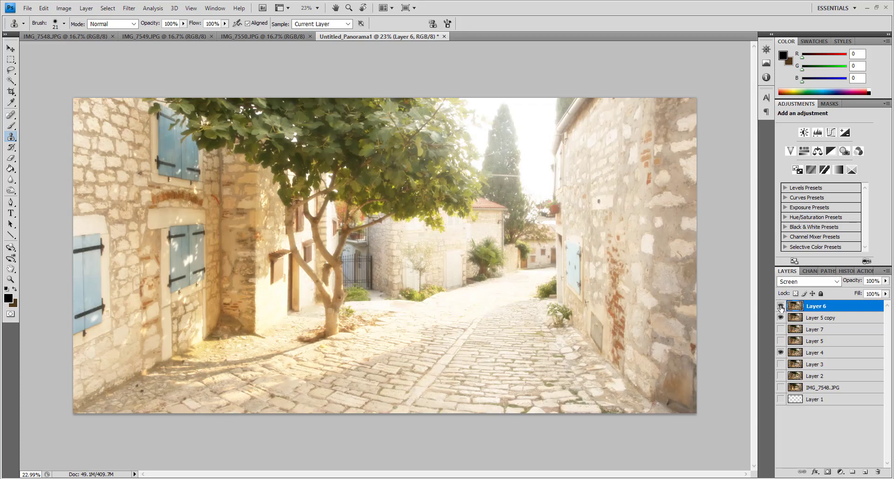
click(885, 281)
drag(884, 289, 847, 291)
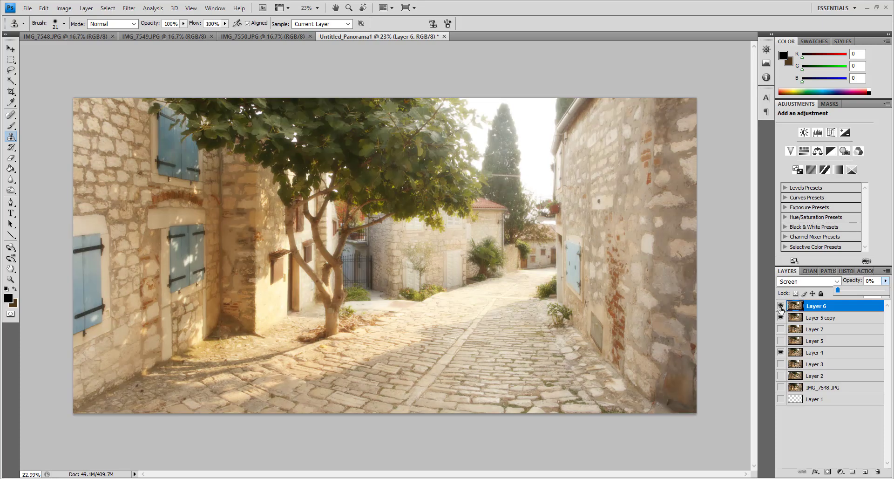
click(781, 306)
click(814, 318)
click(885, 281)
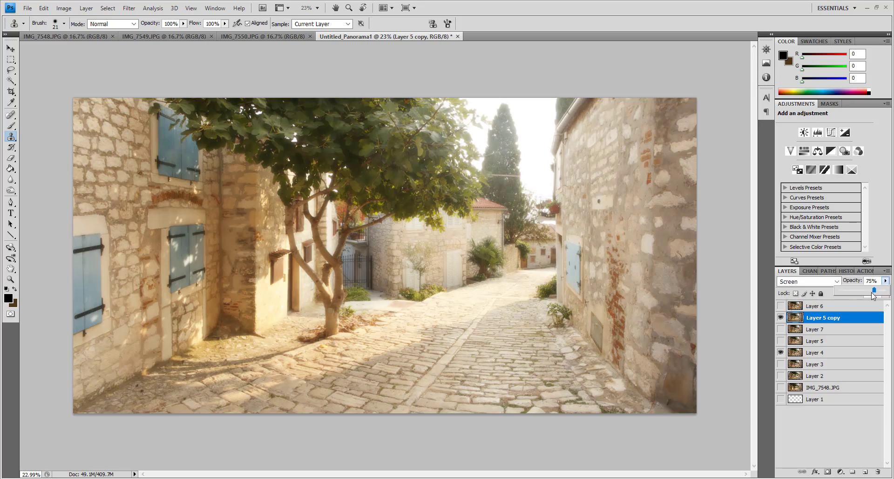
mouse_move(875, 291)
mouse_down()
mouse_move(867, 292)
mouse_move(884, 292)
mouse_up()
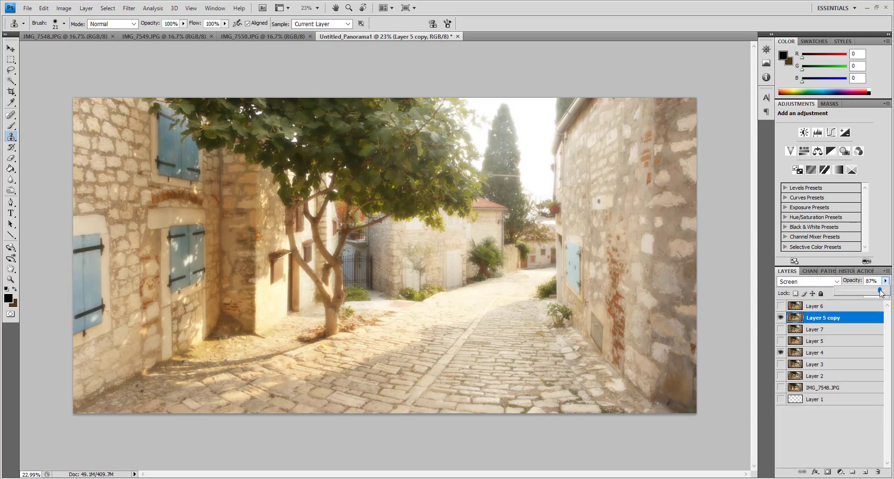
click(809, 281)
click(792, 47)
click(836, 282)
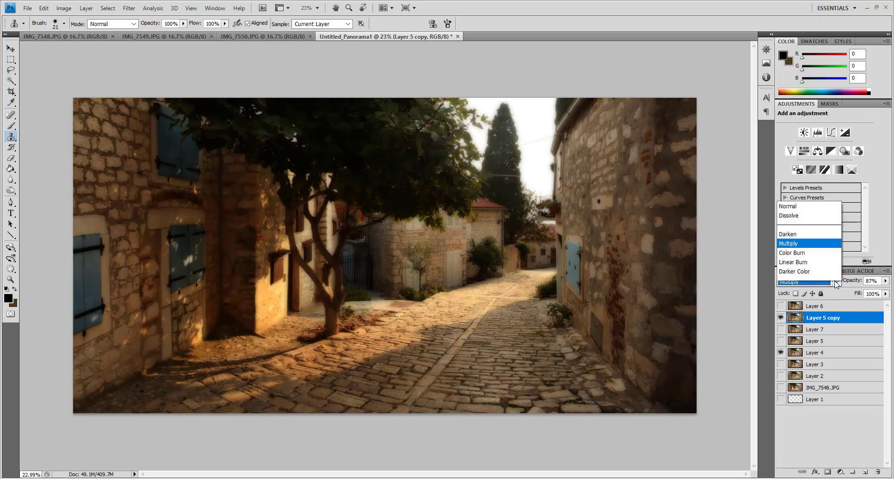
click(787, 101)
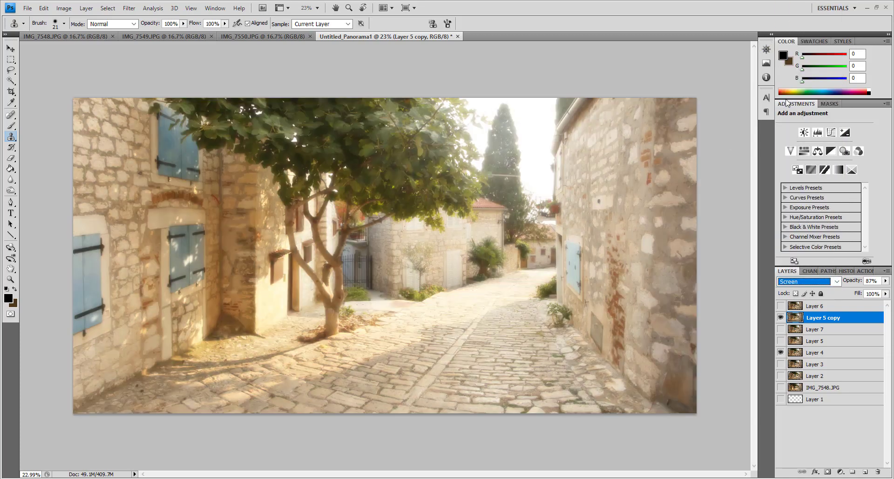
Show Layer 5 and lower its Multiply opacity to 21%
click(813, 354)
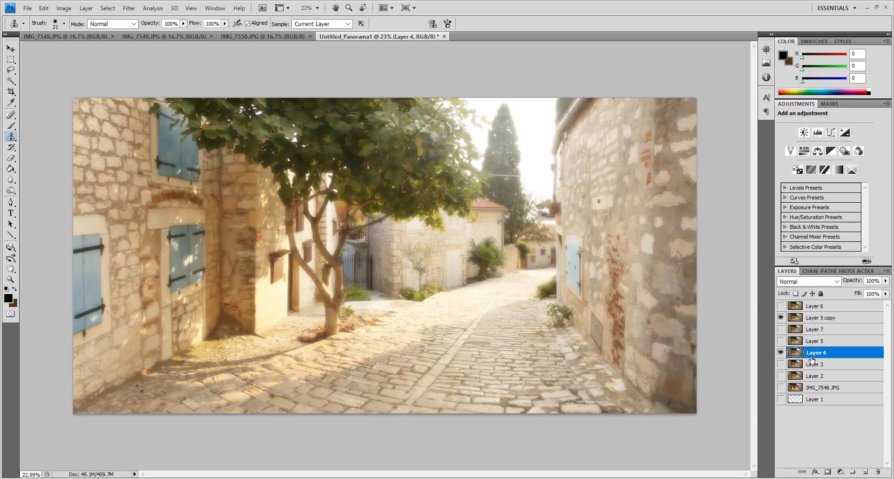
click(815, 329)
click(815, 340)
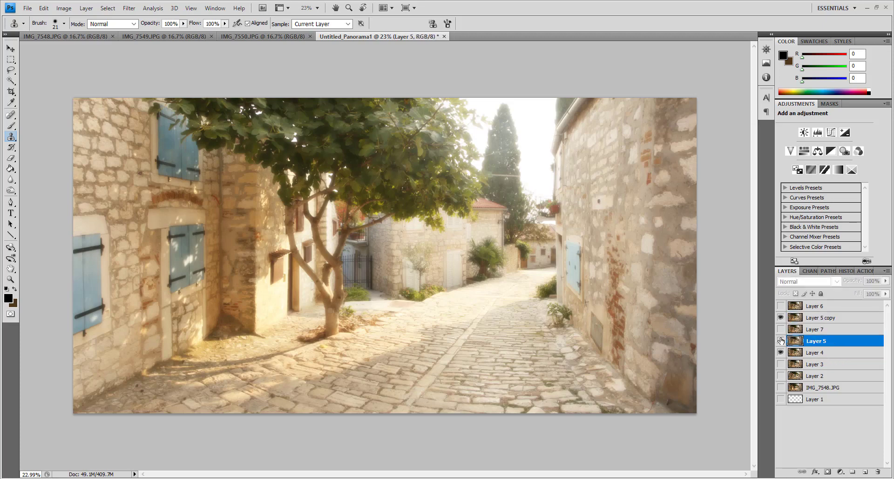
click(781, 340)
mouse_move(885, 281)
mouse_down()
mouse_move(870, 293)
mouse_move(848, 288)
mouse_up()
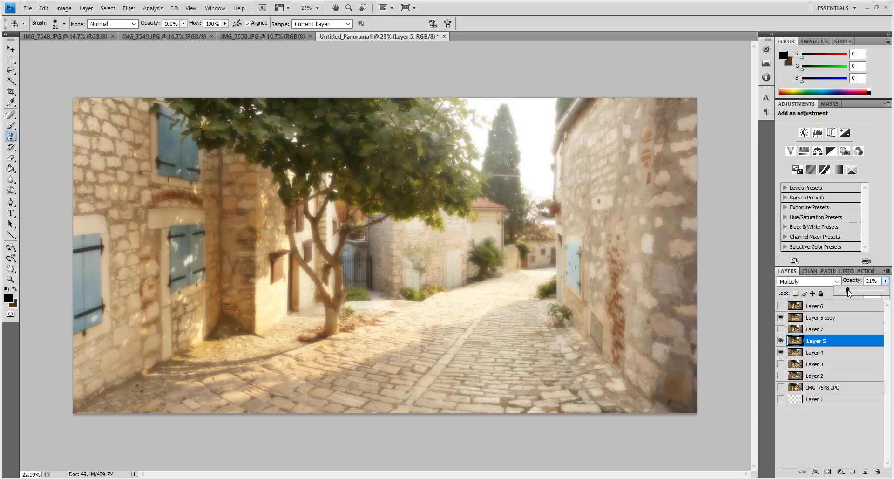
Darken Layer 5 copy's midtones with Curves, pulling the midpoint to about 134/111
click(64, 8)
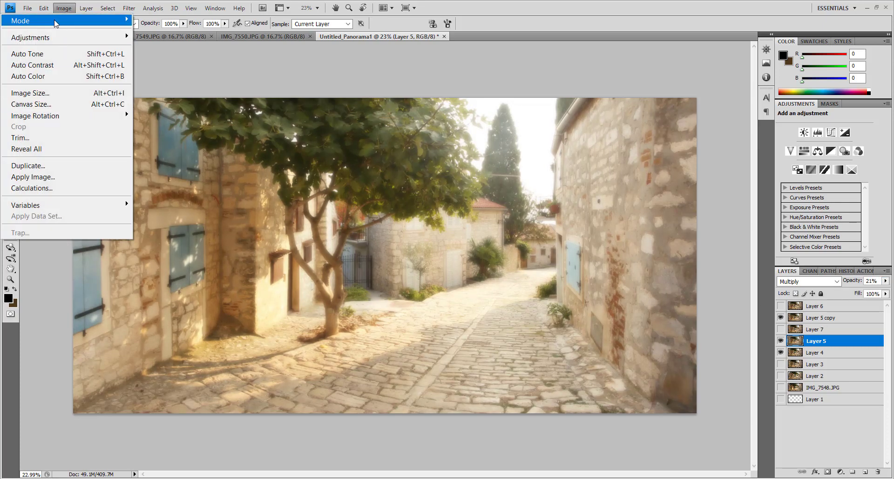
click(175, 60)
drag(694, 341, 693, 347)
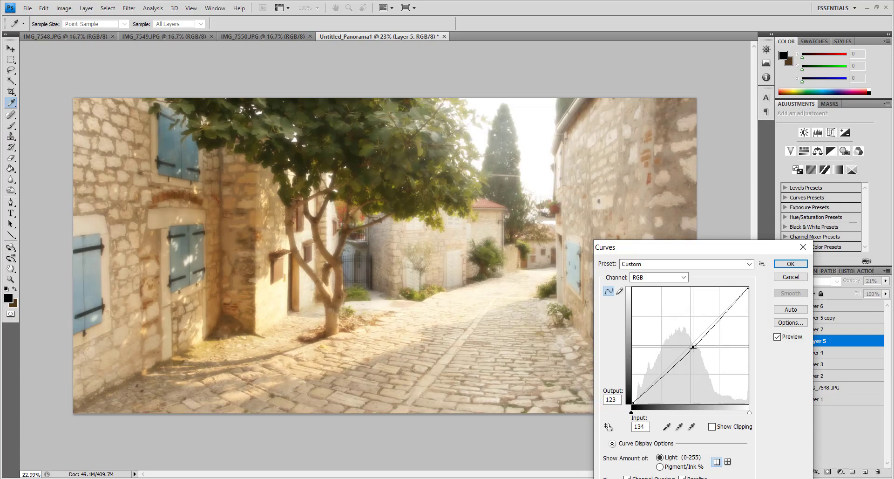
click(790, 277)
click(834, 317)
click(63, 8)
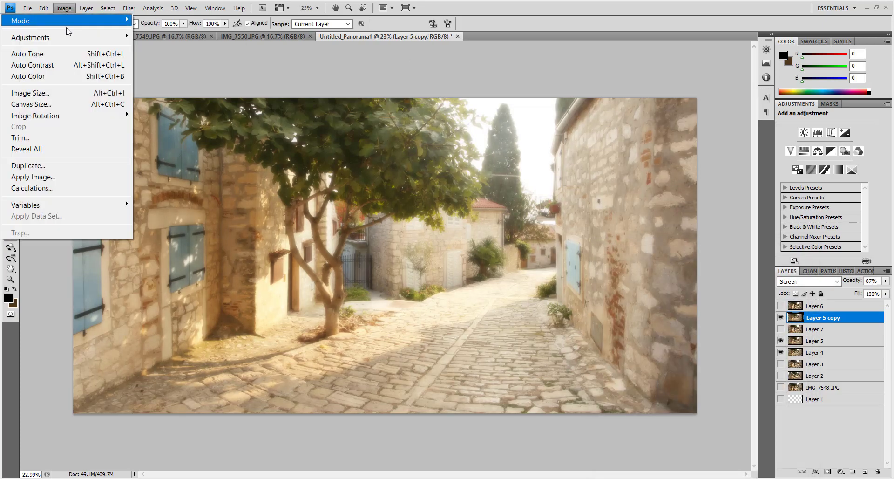
click(175, 60)
drag(694, 345, 693, 353)
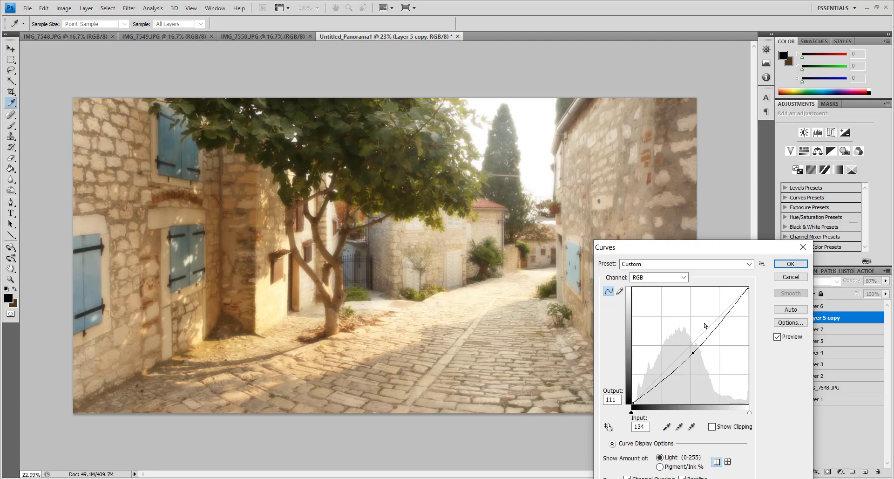
click(800, 266)
click(87, 8)
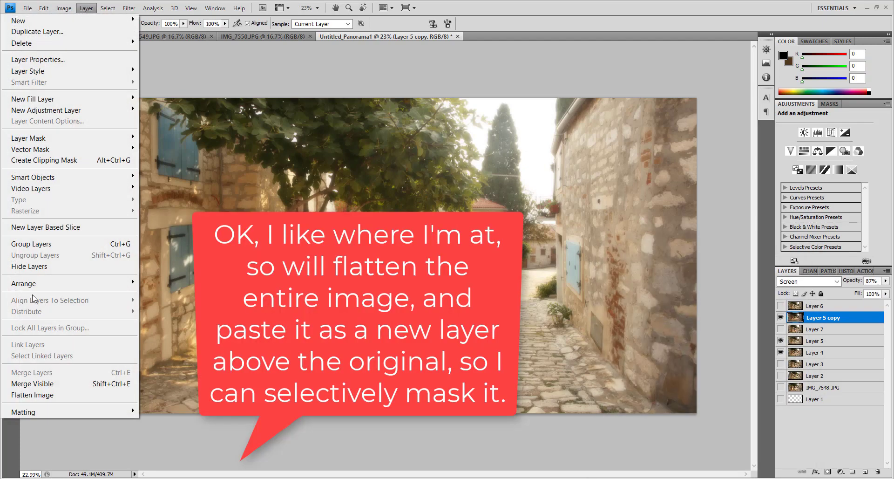
Flatten the image, copy it, and paste the merged result as new top Layer 8
click(56, 394)
click(413, 187)
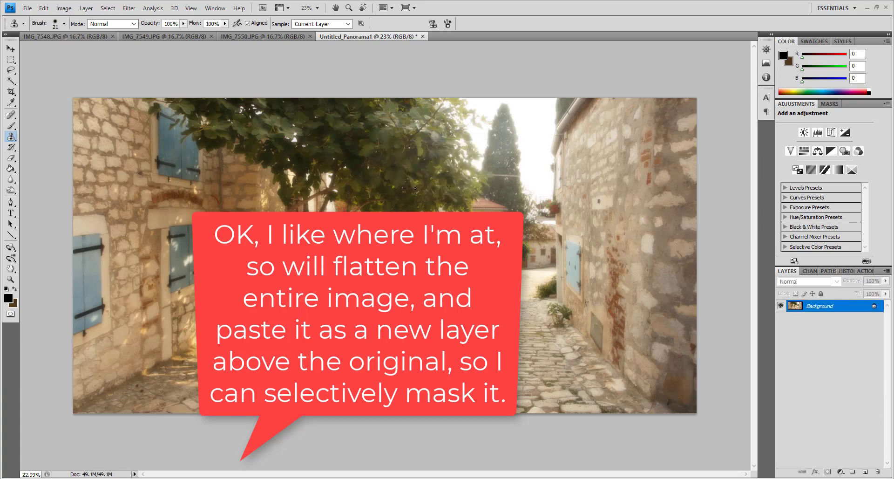
key(ctrl+a)
key(ctrl+alt+z)
key(ctrl+alt+z)
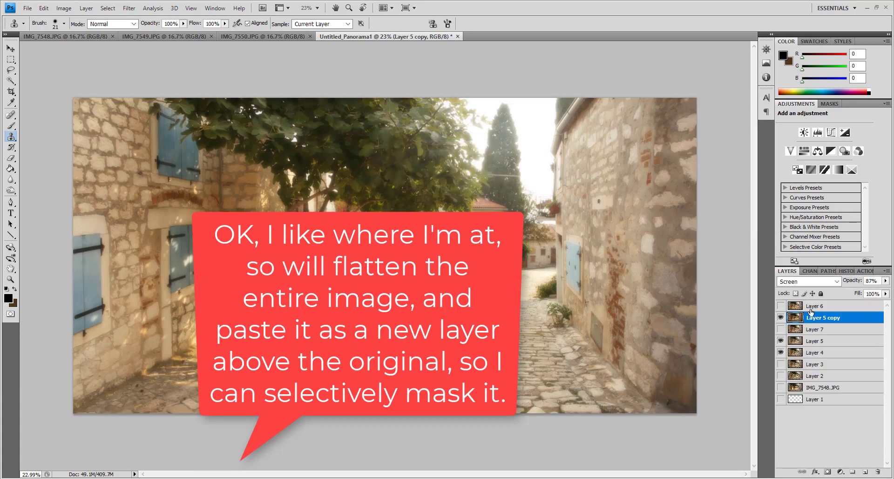
click(813, 306)
key(ctrl+v)
Delete Layers 6, 5 copy, 7 and 5, leaving Layer 8 above Layer 4
click(781, 328)
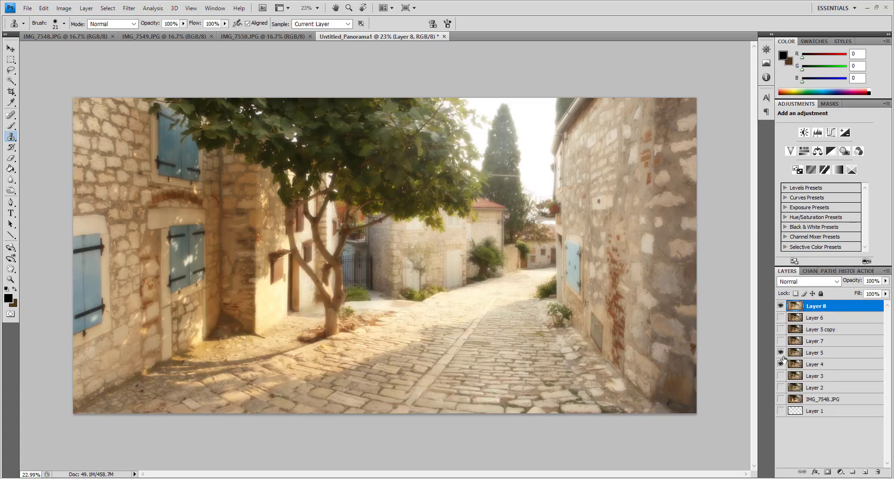
click(780, 354)
click(780, 306)
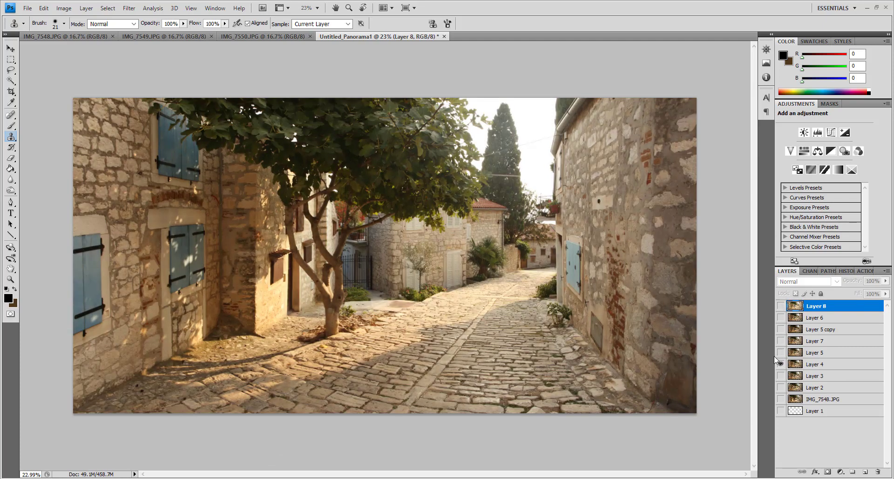
click(827, 365)
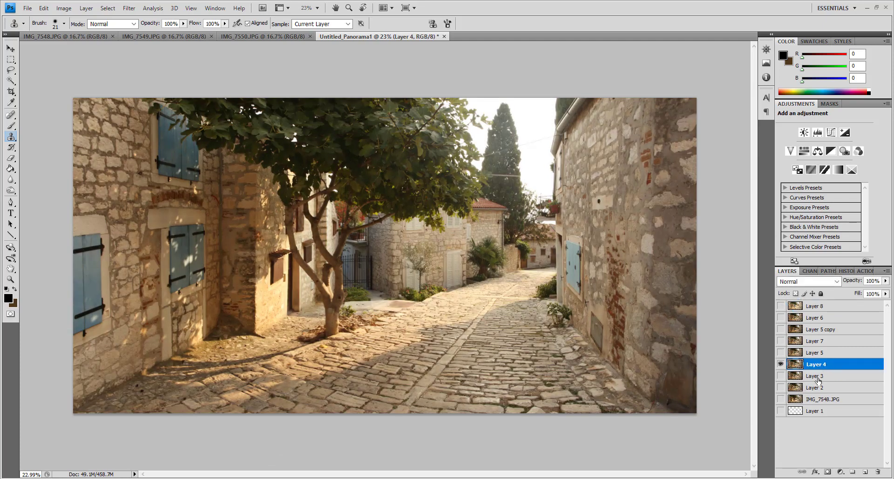
click(781, 364)
click(819, 317)
shift+click(814, 354)
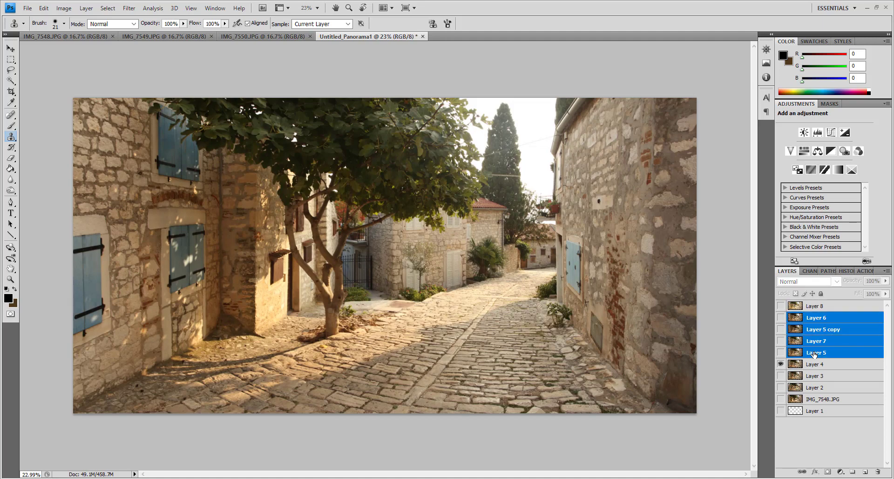
key(Delete)
click(781, 305)
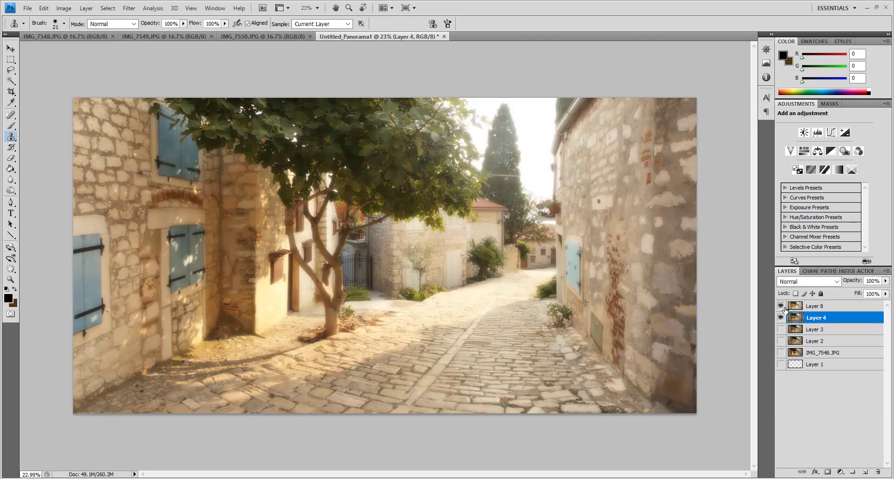
click(811, 307)
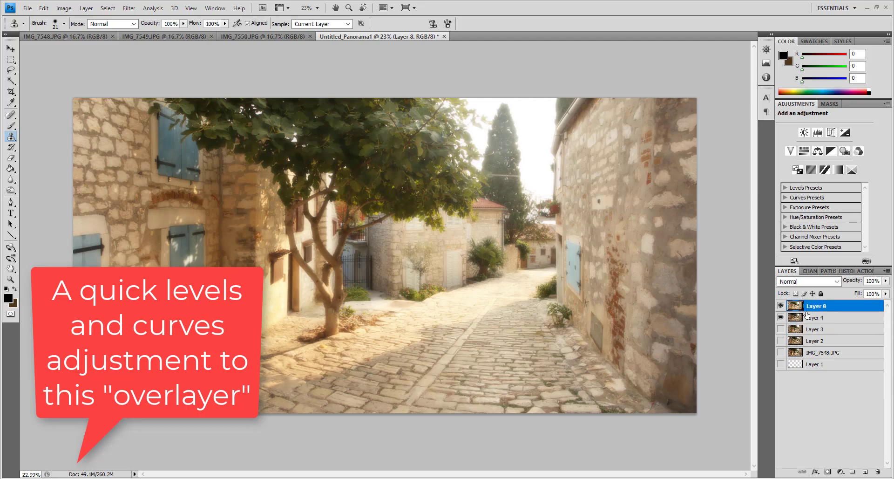
Duplicate the image into a new Layer 9 and apply Levels with input black 10, white 235
key(ctrl+a)
key(ctrl+j)
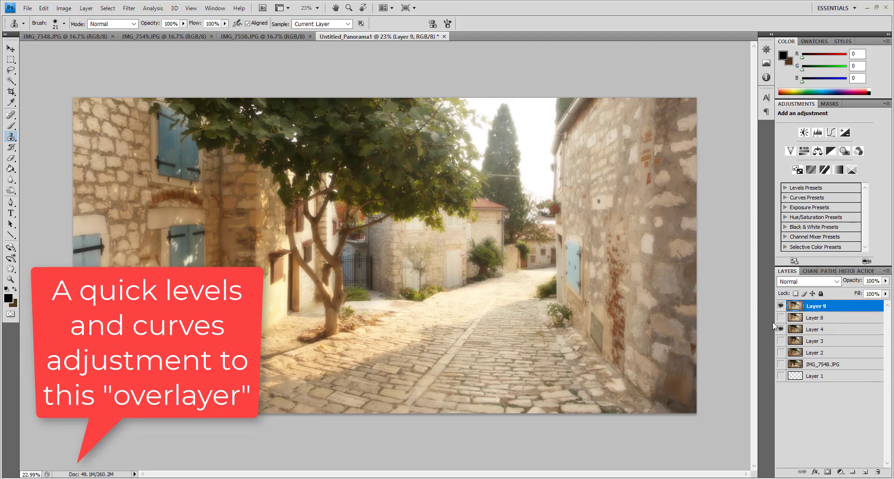
click(64, 8)
mouse_move(31, 37)
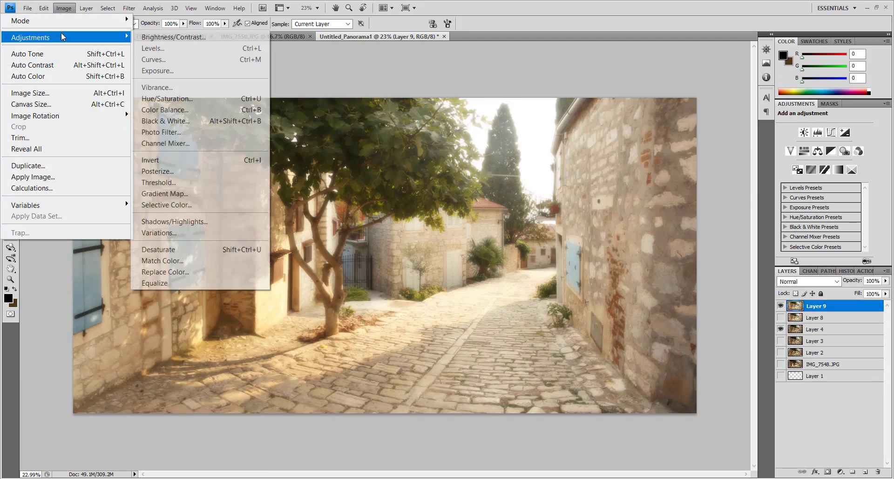
click(153, 48)
drag(816, 300, 808, 302)
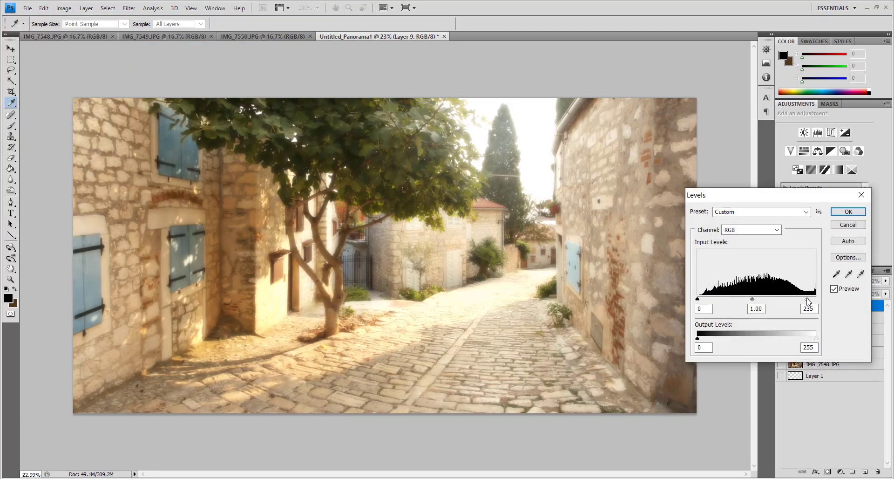
drag(697, 299, 702, 299)
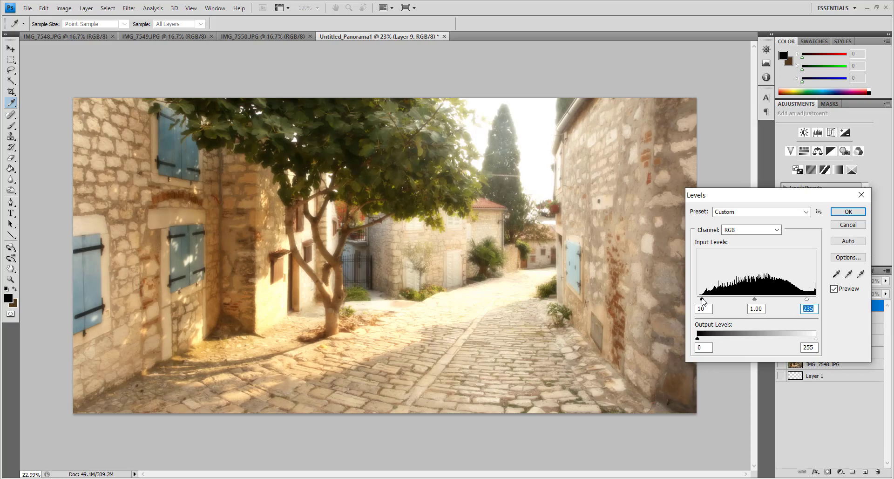
click(704, 300)
click(848, 212)
Darken Layer 9's midtones slightly with a Curves adjustment
click(64, 8)
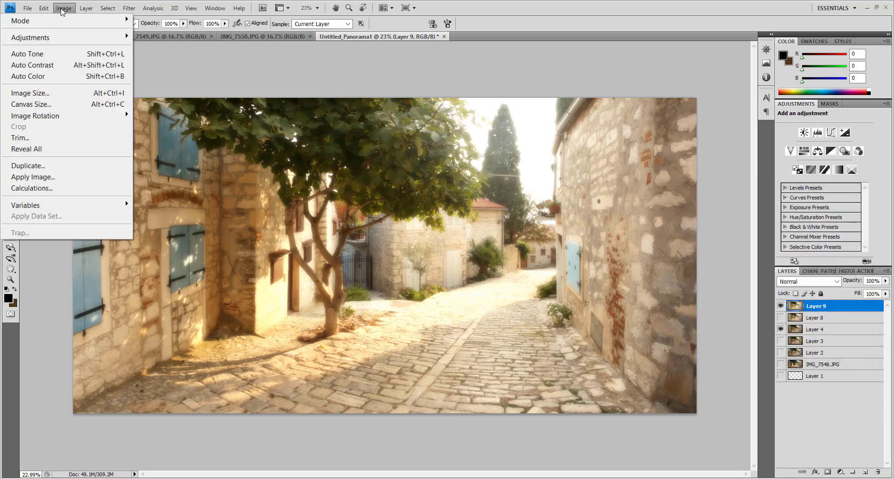
click(150, 59)
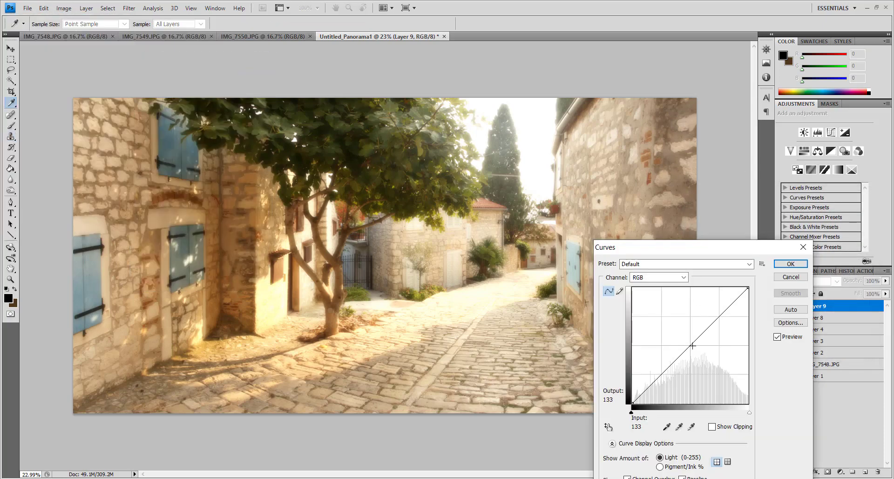
drag(693, 346, 693, 347)
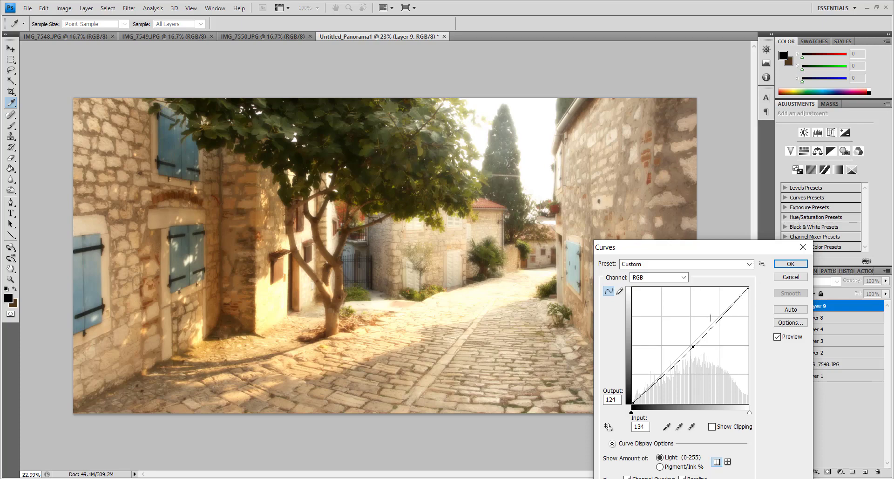
click(788, 264)
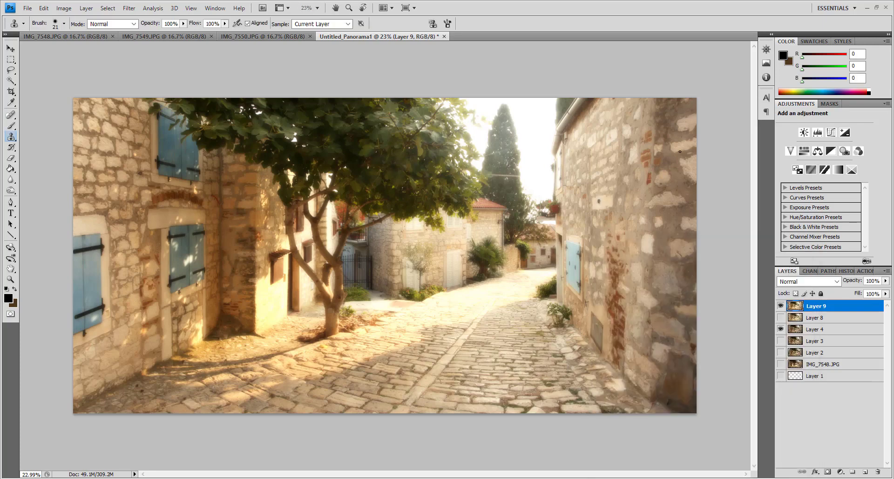
Apply a second Curves that lowers the top highlights to dim the sky, point 218→210
click(63, 8)
click(154, 60)
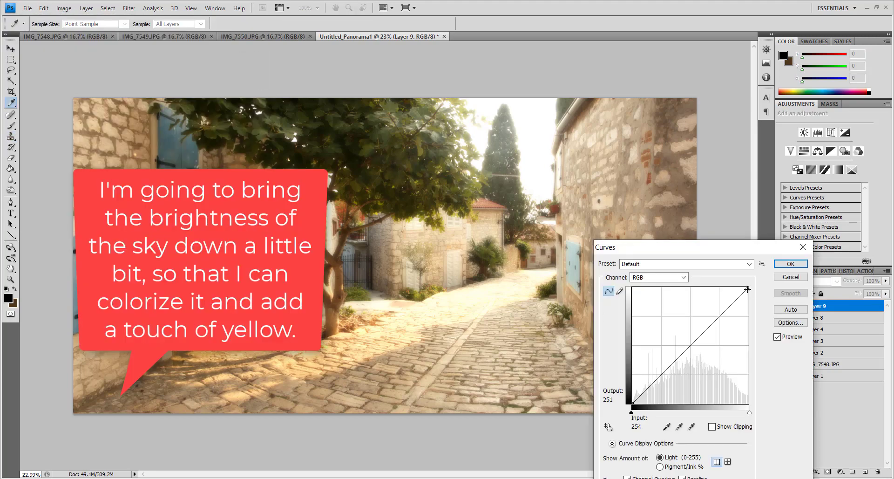
drag(746, 289, 747, 293)
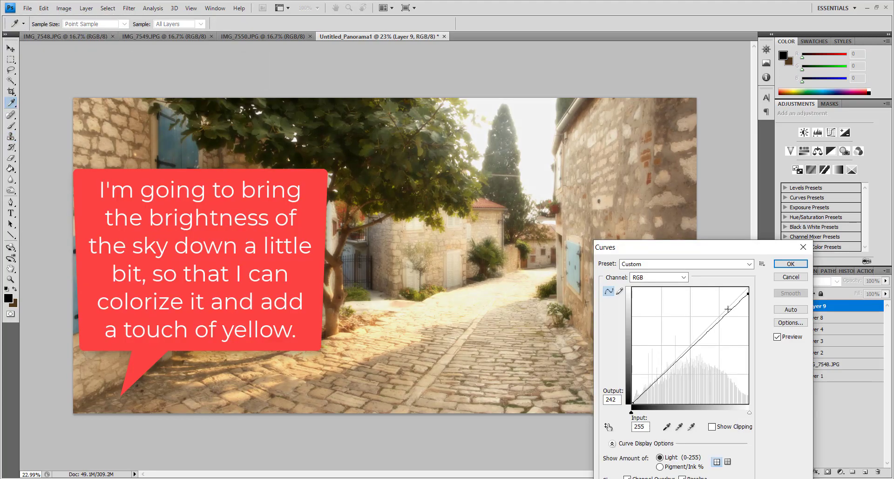
click(731, 308)
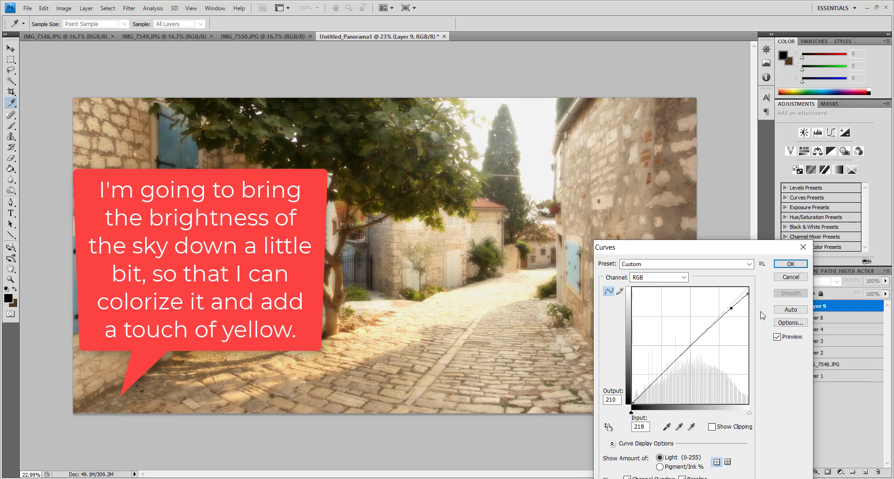
click(777, 336)
click(777, 336)
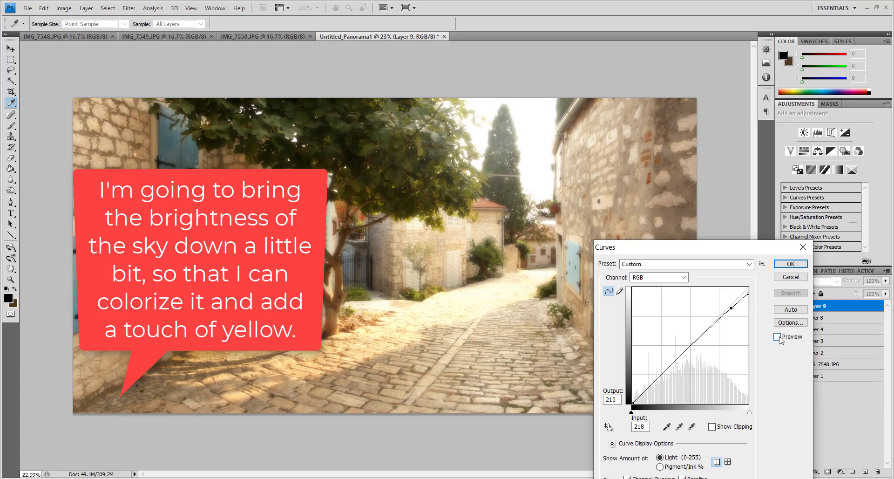
click(777, 336)
click(790, 263)
key(s)
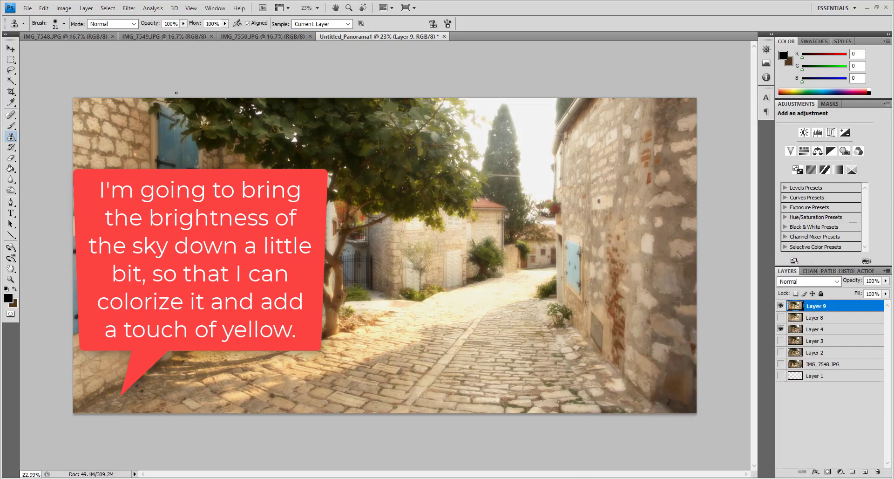
click(10, 80)
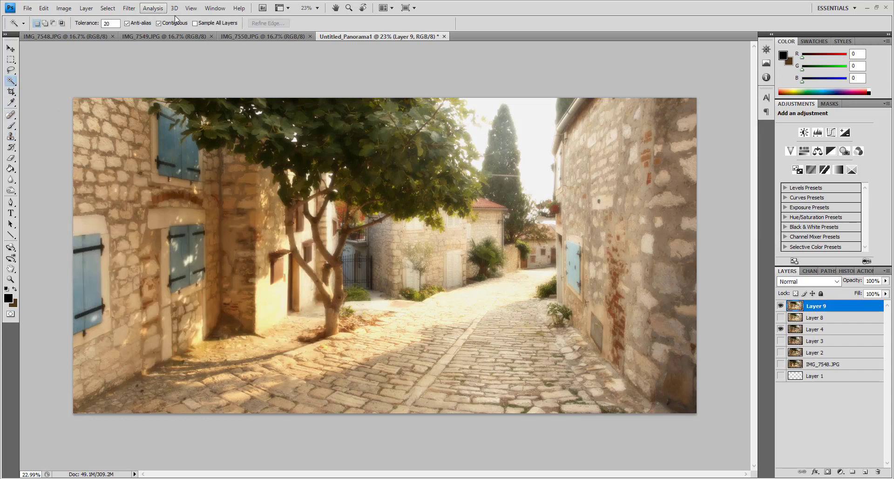
Select the sky with a non-contiguous Magic Wand, subtract the road, and feather it 20 px
click(158, 23)
click(536, 139)
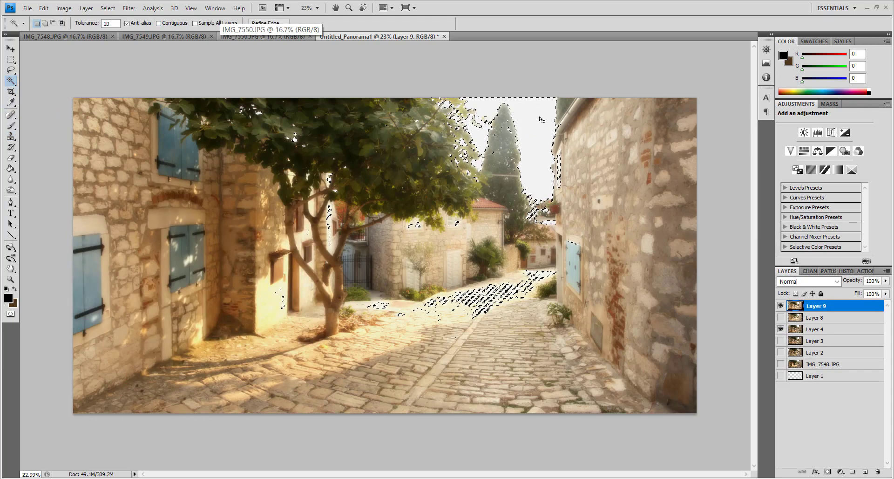
key(l)
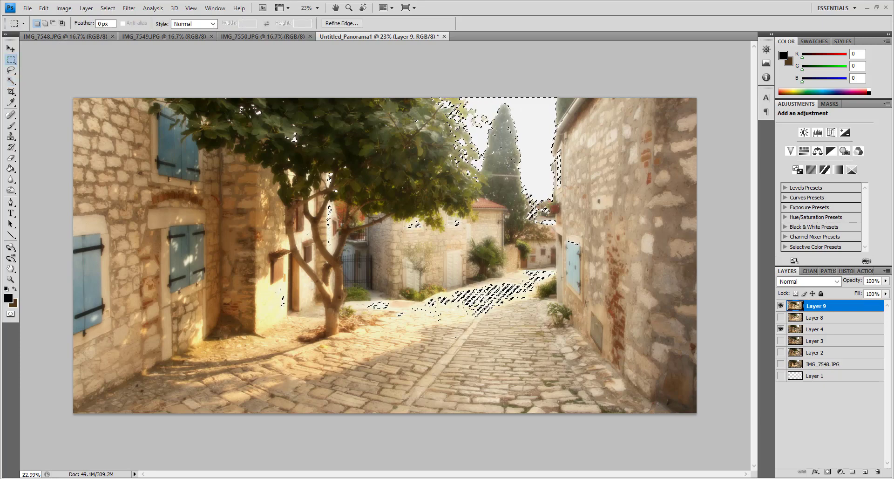
drag(372, 90, 580, 225)
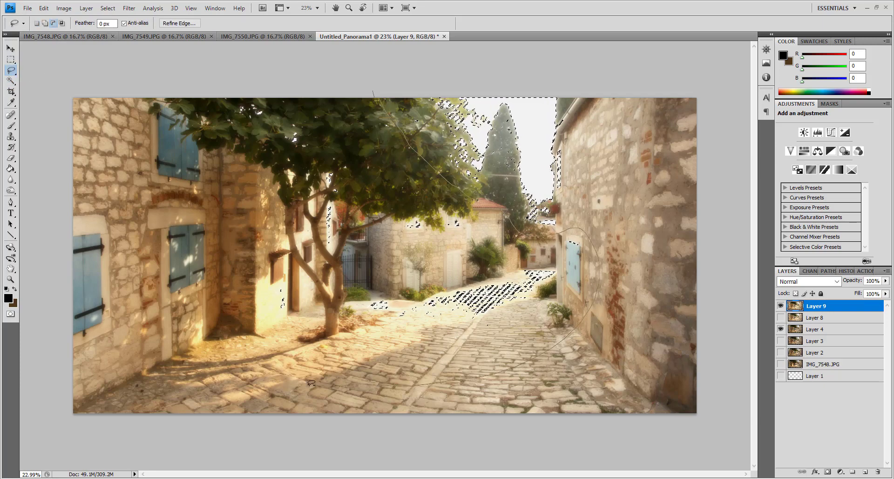
drag(580, 224, 367, 326)
key(shift+F6)
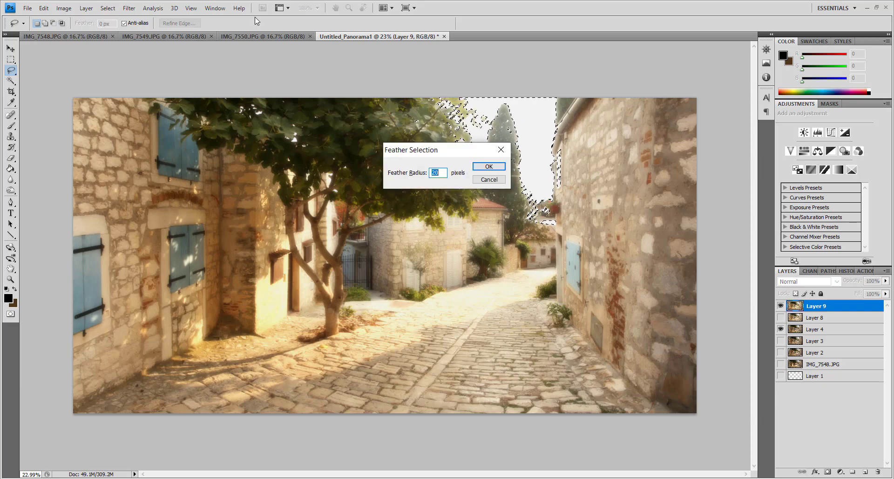
key(Return)
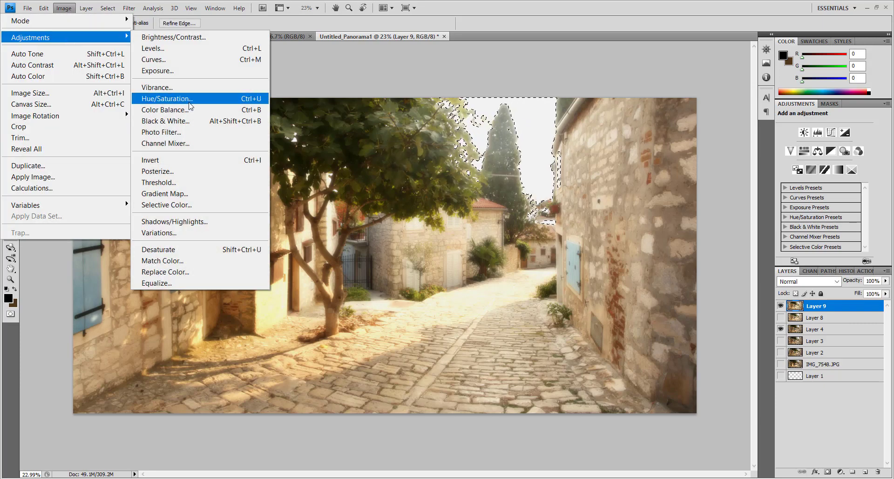
Colorize the sky warm yellow with hue 49, saturation 73, lightness +41, then deselect
click(190, 105)
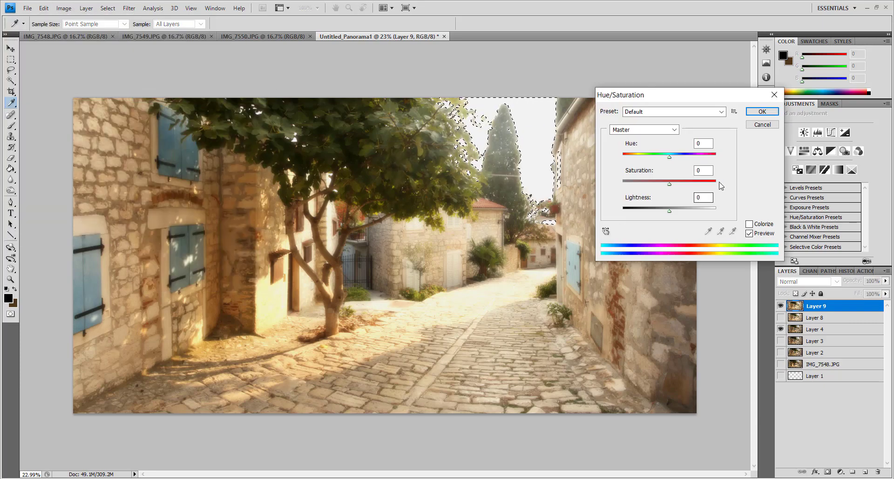
click(748, 223)
mouse_move(623, 156)
mouse_down()
mouse_move(718, 182)
mouse_move(674, 183)
mouse_move(681, 210)
mouse_move(749, 186)
mouse_up()
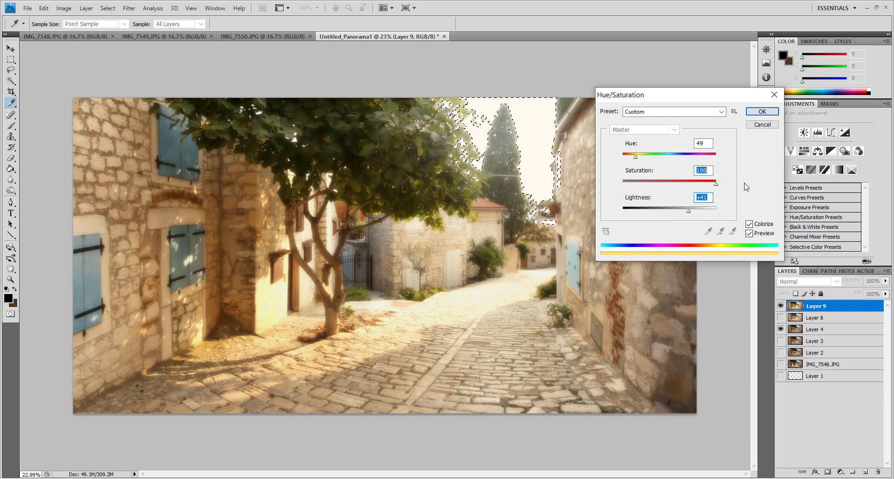
text(73)
click(749, 233)
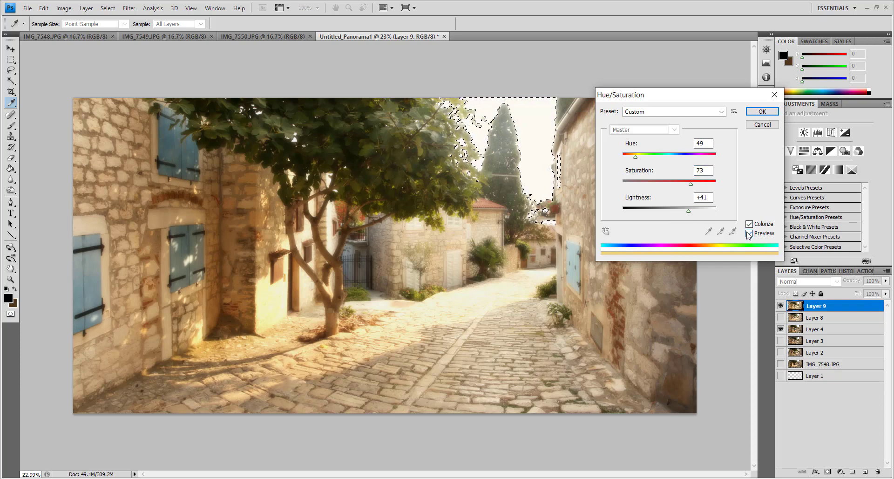
click(762, 111)
key(ctrl+d)
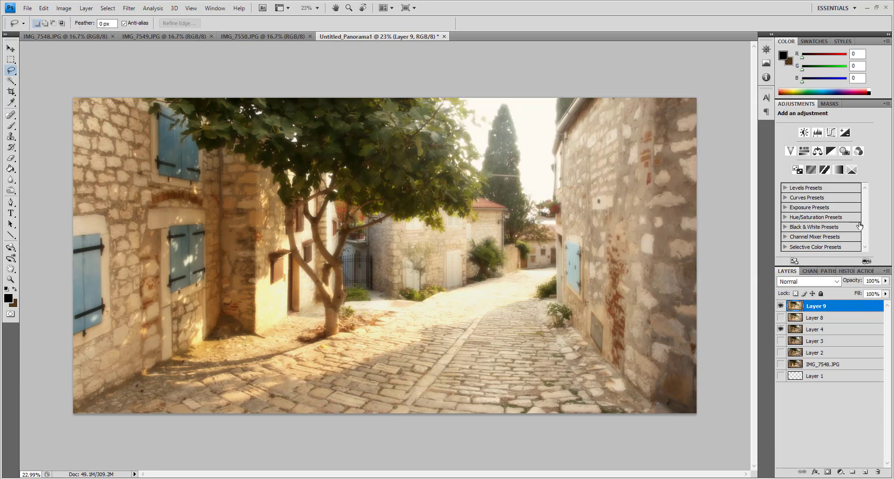
Review the earlier curves state in History, restore the latest state, and select Layer 4
click(846, 271)
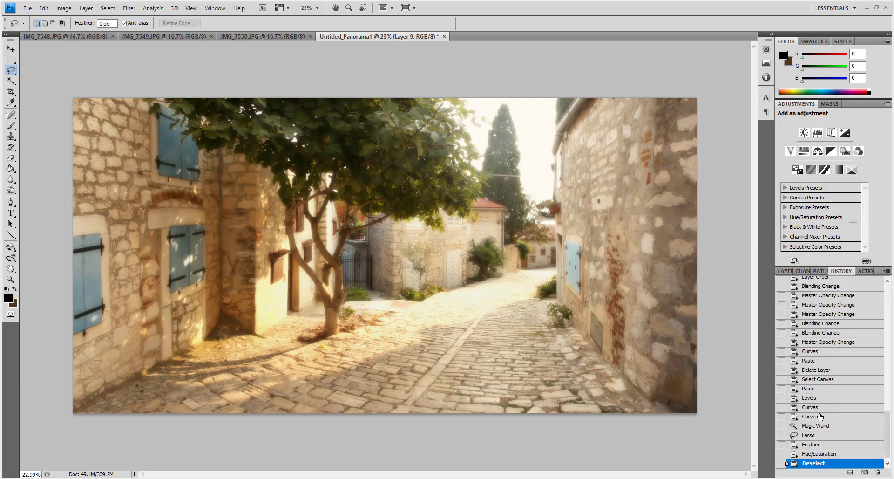
click(819, 416)
key(ctrl+z)
key(ctrl+z)
key(ctrl+z)
click(782, 271)
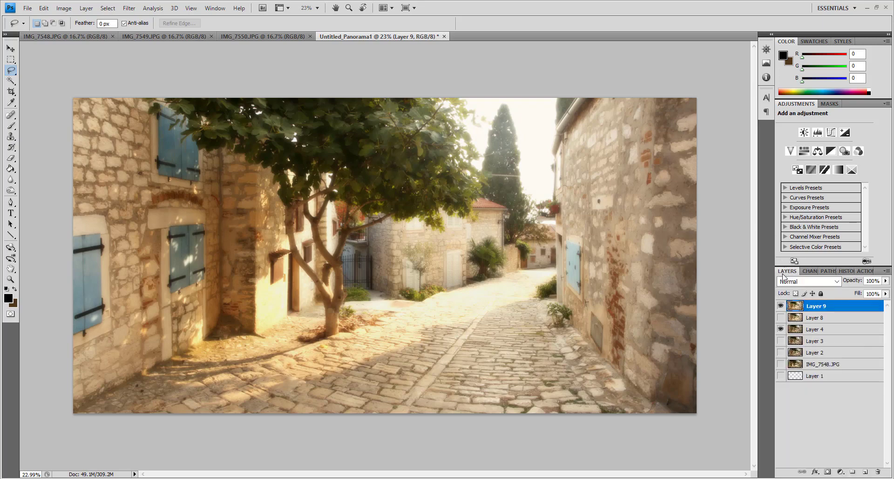
click(814, 328)
Load the RGB channel highlights, feather them, and apply them as Layer 9's reveal-selection mask
click(781, 305)
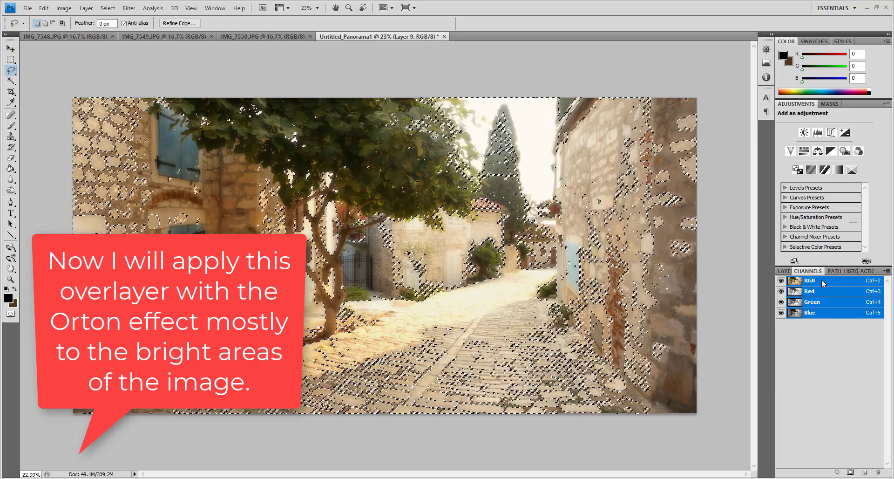
key(shift+F6)
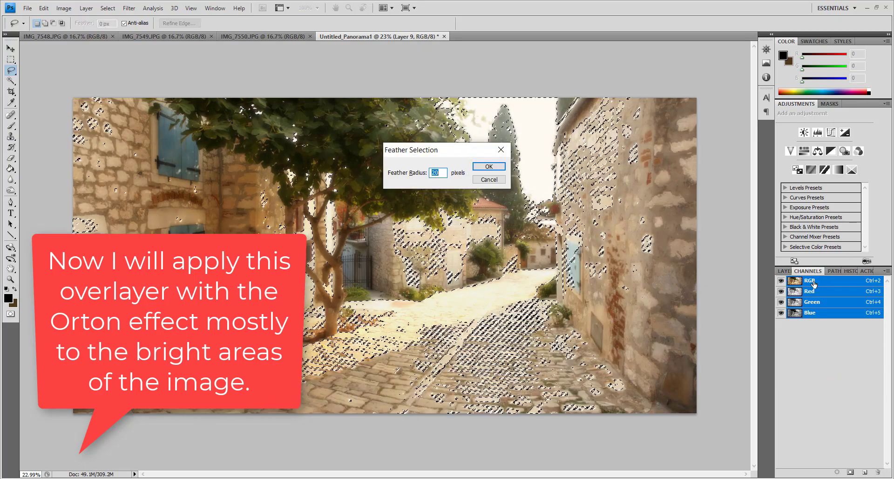
key(Return)
click(787, 270)
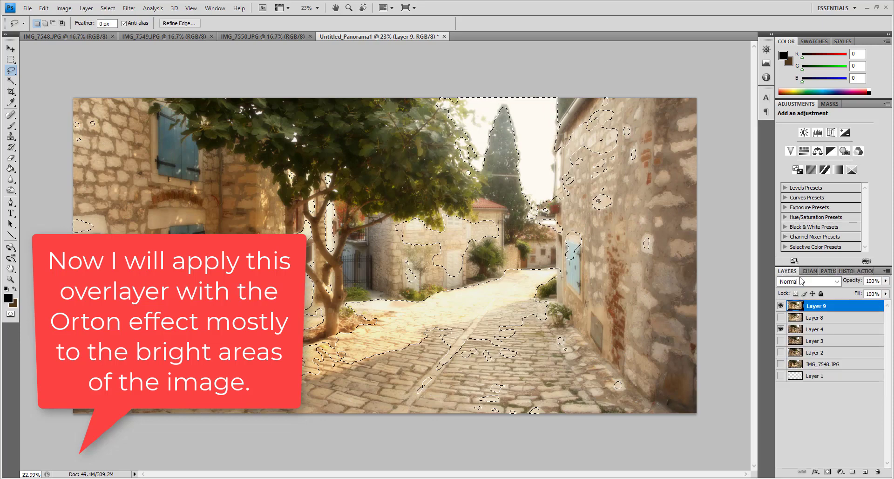
click(86, 8)
click(164, 160)
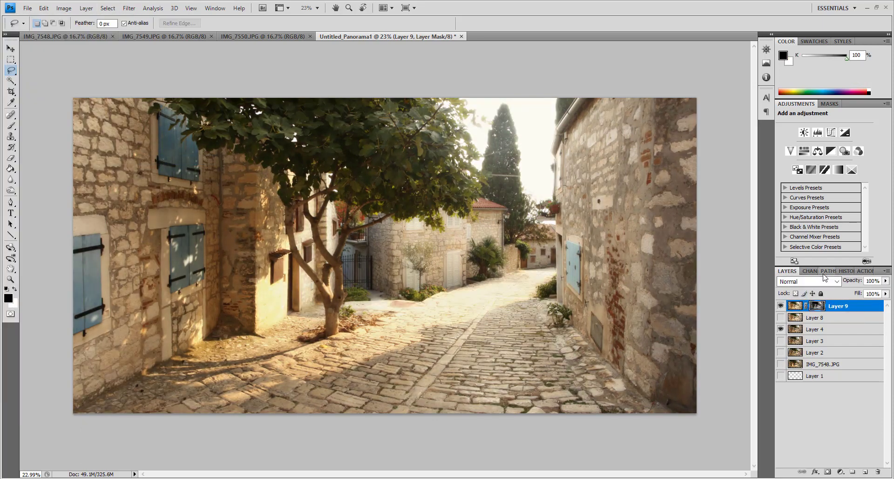
Duplicate Layer 9 and delete the layer mask from Layer 9 copy
right_click(812, 305)
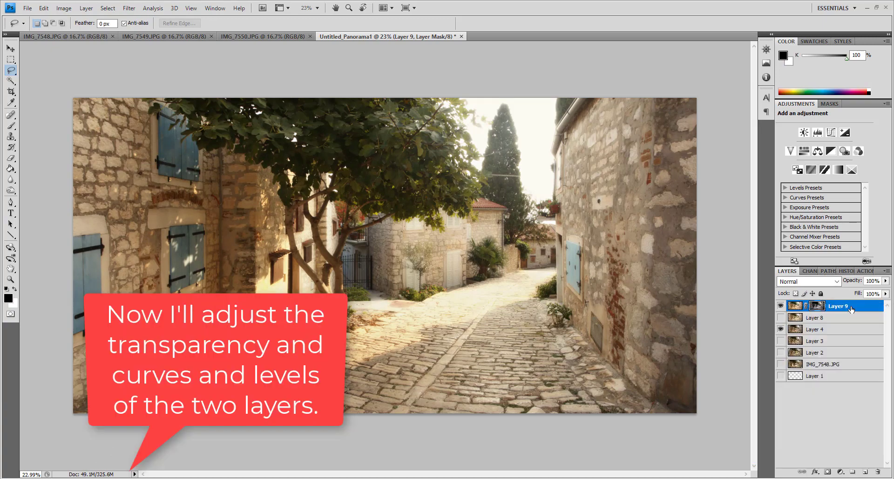
right_click(849, 308)
click(797, 109)
key(Return)
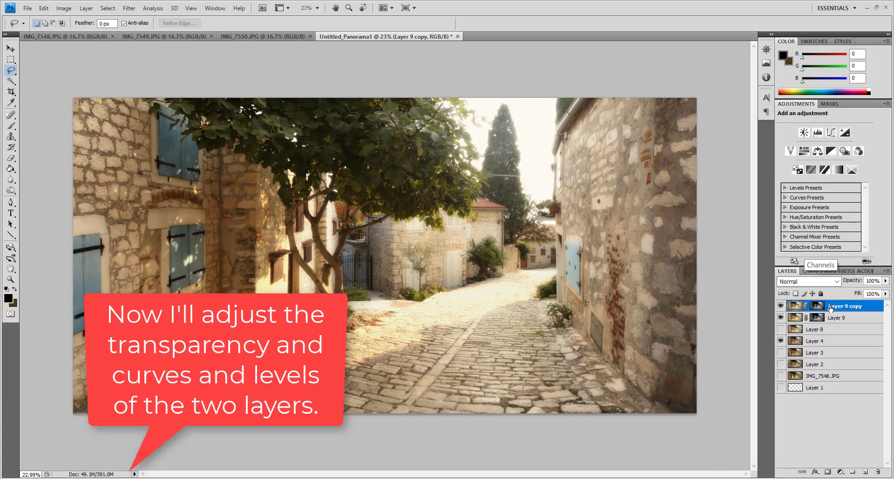
right_click(814, 317)
click(816, 307)
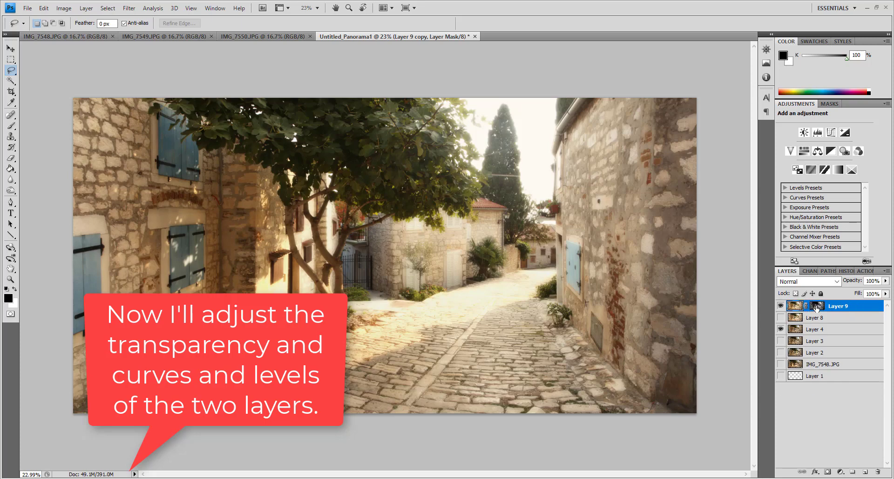
right_click(815, 309)
click(791, 323)
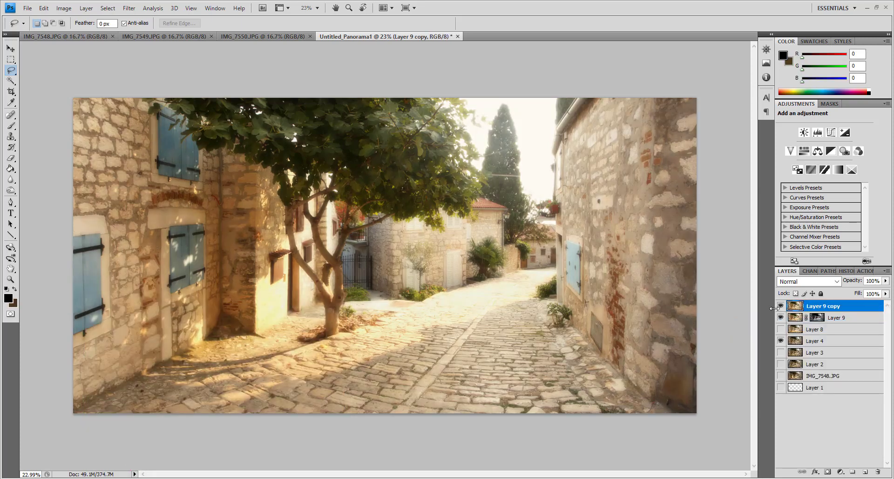
Toggle Layer 9 copy and Layer 9 visibility to compare the glows, leaving Layer 9 copy hidden
click(781, 306)
click(781, 306)
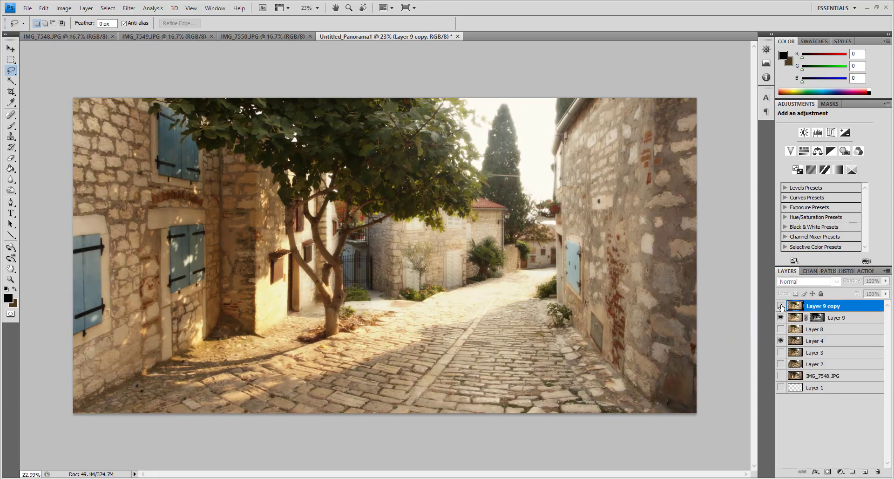
click(781, 306)
click(780, 318)
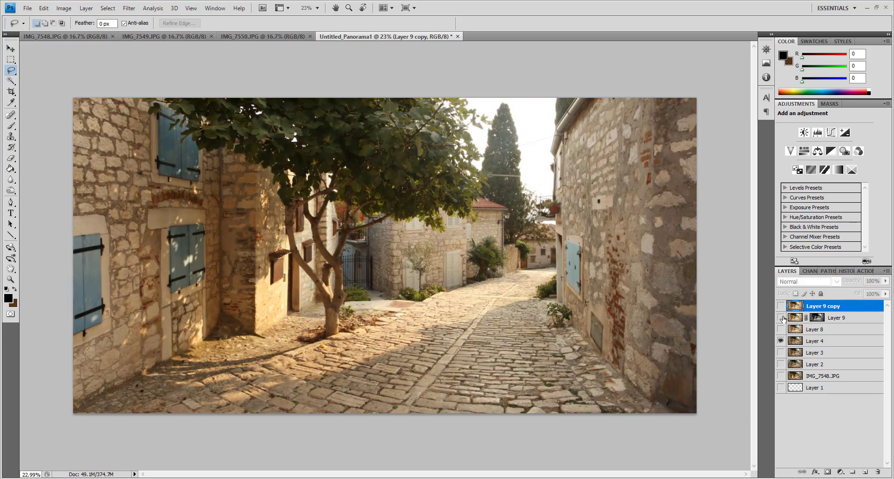
click(780, 317)
click(781, 317)
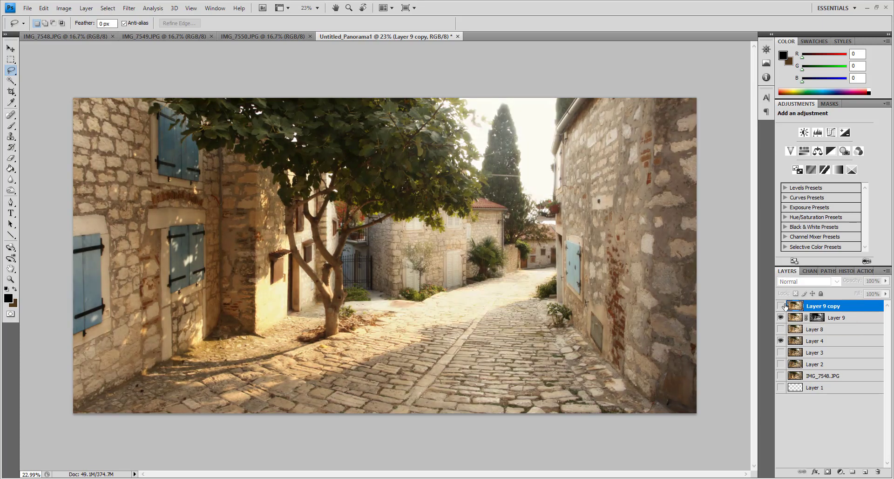
click(781, 317)
click(781, 317)
On Layer 4, set Levels input black point to 9 and white point to 238, checking the preview
click(816, 341)
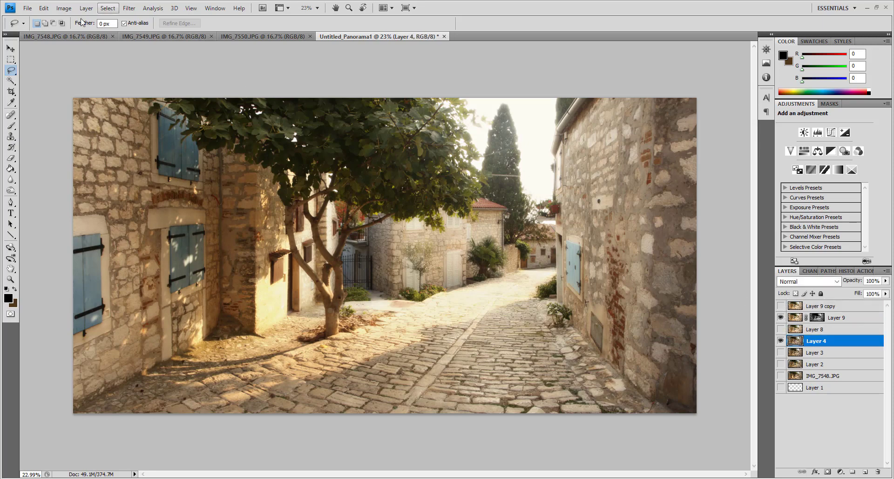
click(64, 8)
click(153, 48)
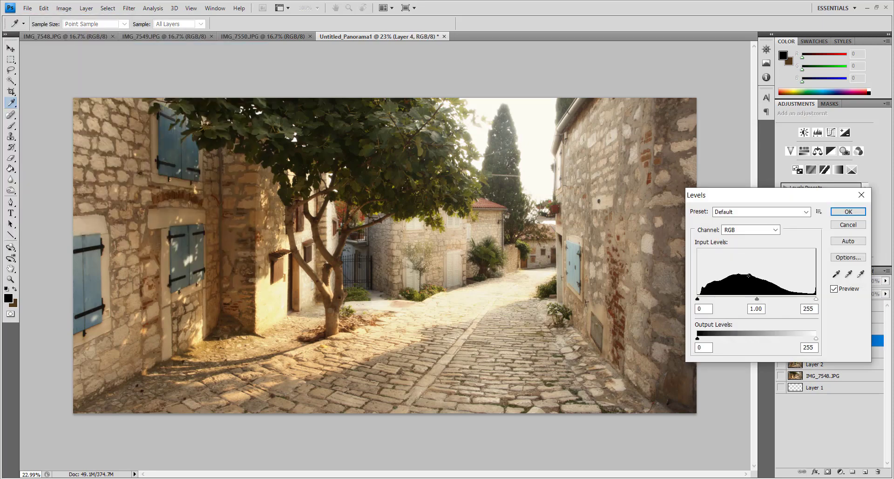
mouse_move(815, 298)
mouse_down()
mouse_move(800, 298)
mouse_move(807, 299)
mouse_up()
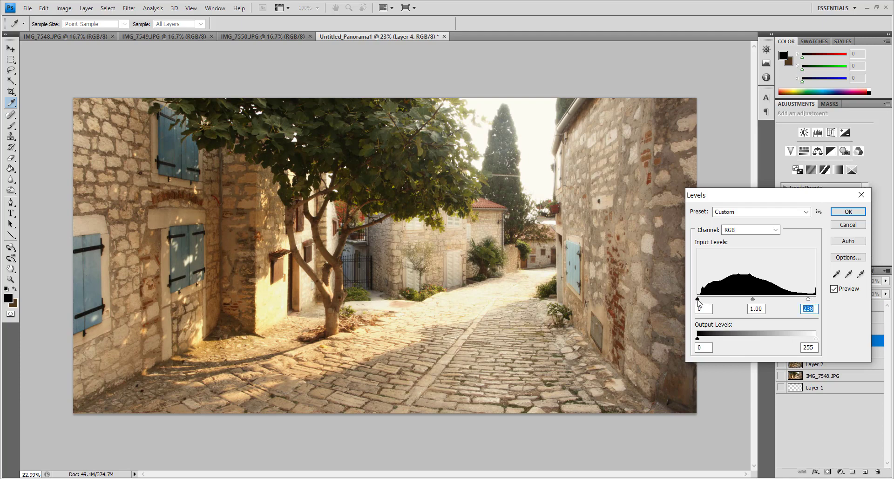
drag(697, 299, 701, 299)
click(834, 289)
Confirm Layer 4's Levels, then lift its shadows with Shadows/Highlights at 3%, comparing the tree
click(848, 211)
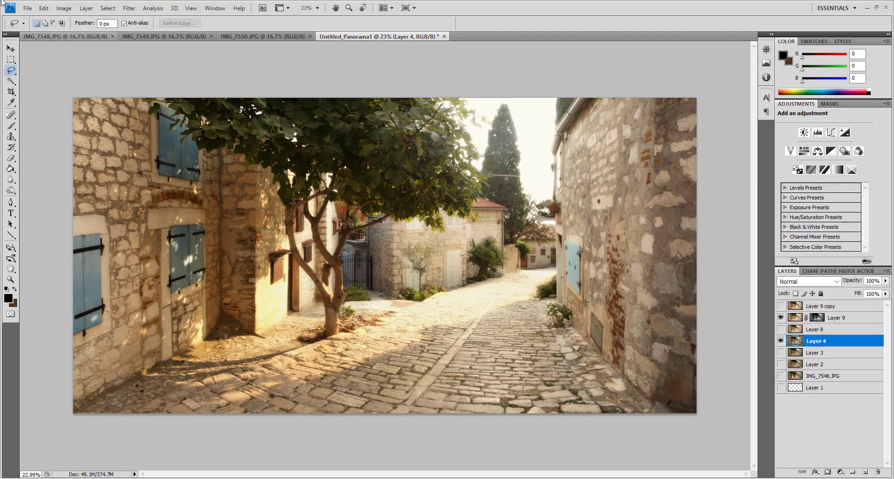
click(63, 8)
click(177, 222)
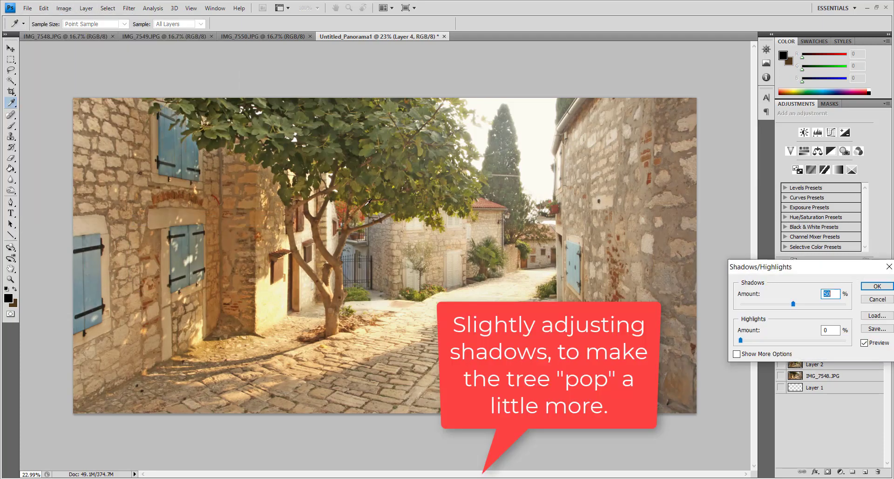
text(1)
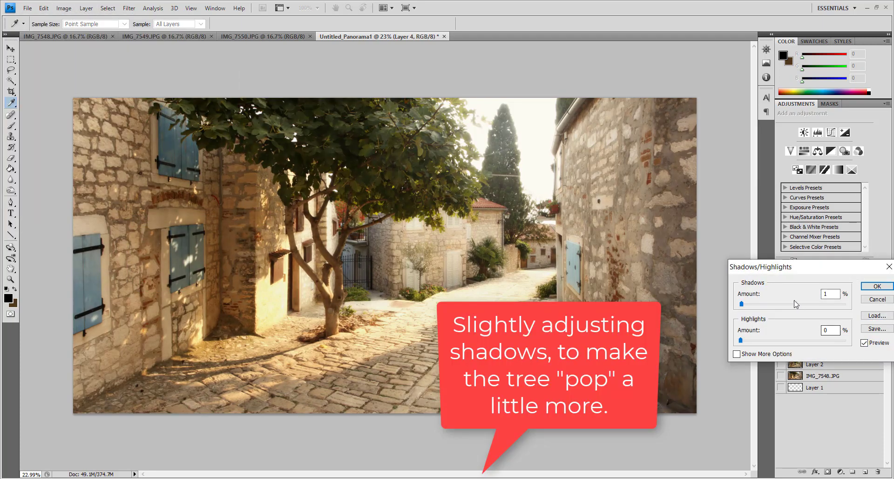
text(5)
click(864, 343)
click(864, 343)
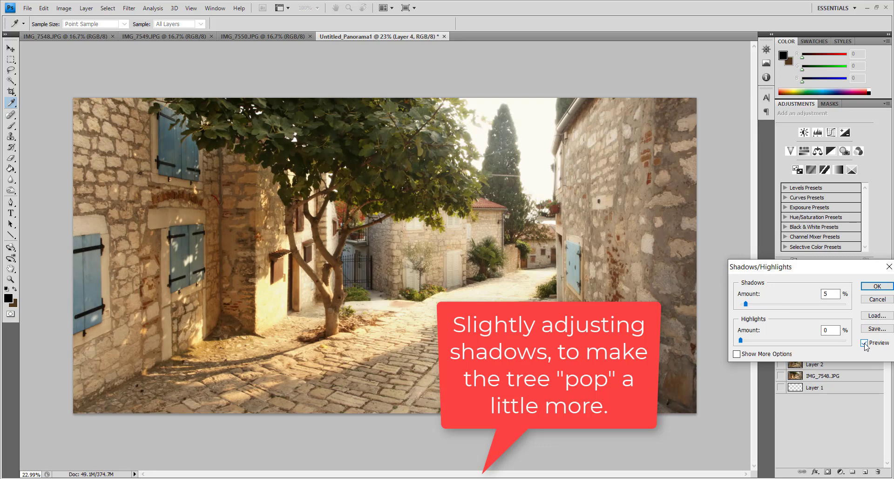
click(864, 343)
click(864, 343)
click(864, 343)
click(864, 343)
click(864, 343)
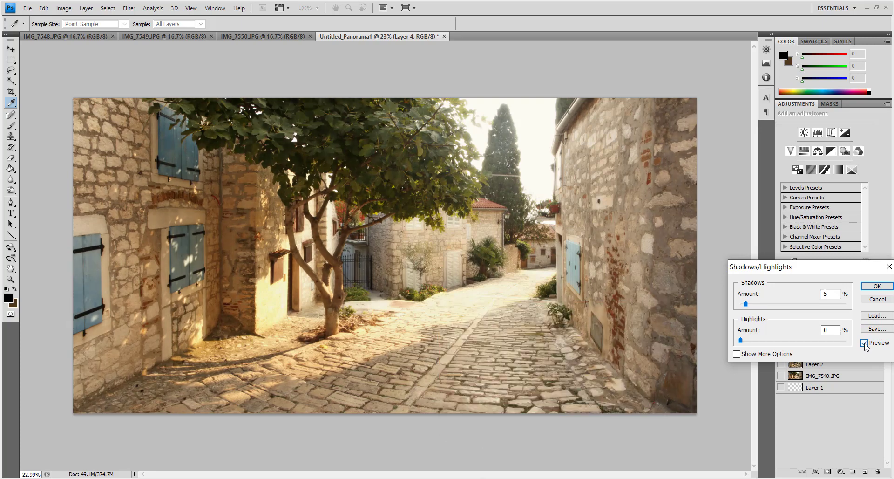
key(shift+Tab)
key(shift+Tab)
key(Down)
key(Down)
key(Down)
click(865, 343)
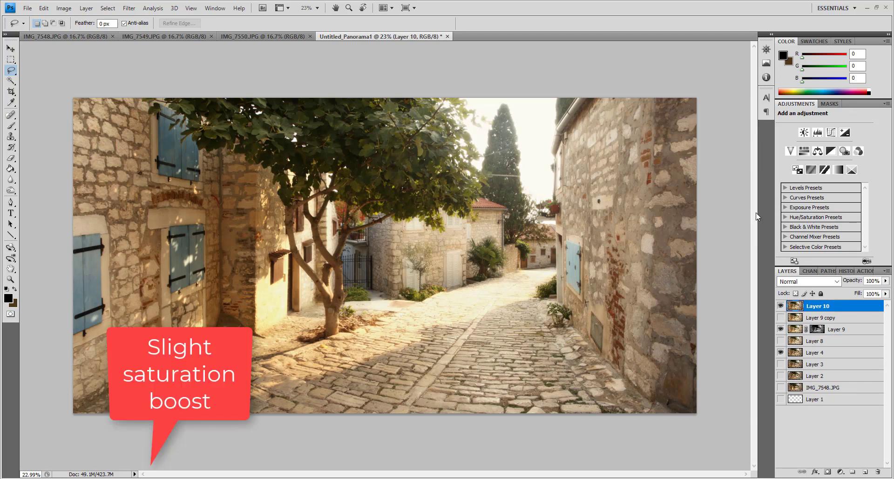
Boost Layer 10's saturation by +5 and stamp all visible layers into Layer 11
click(28, 8)
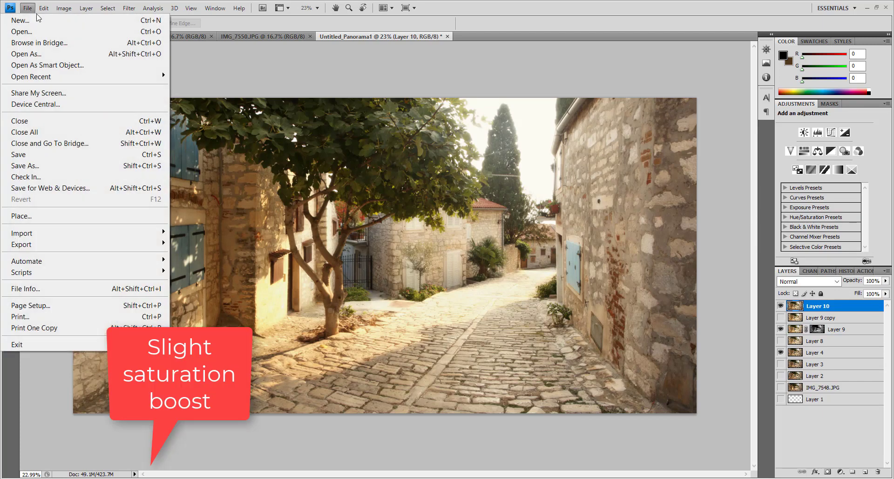
click(64, 8)
mouse_move(67, 38)
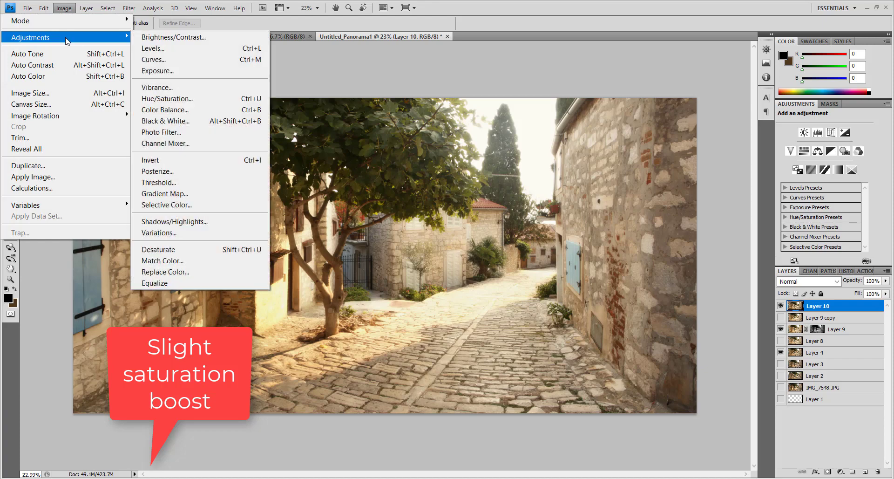
click(199, 102)
double_click(698, 170)
text(20)
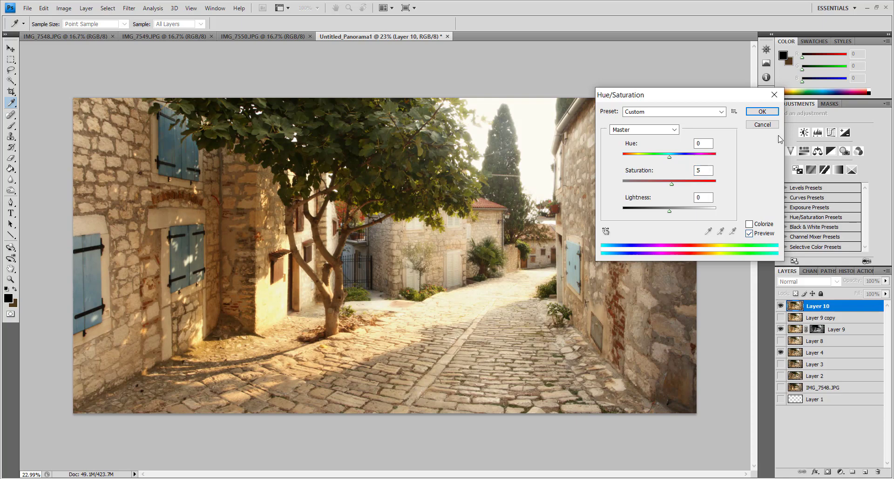
click(762, 124)
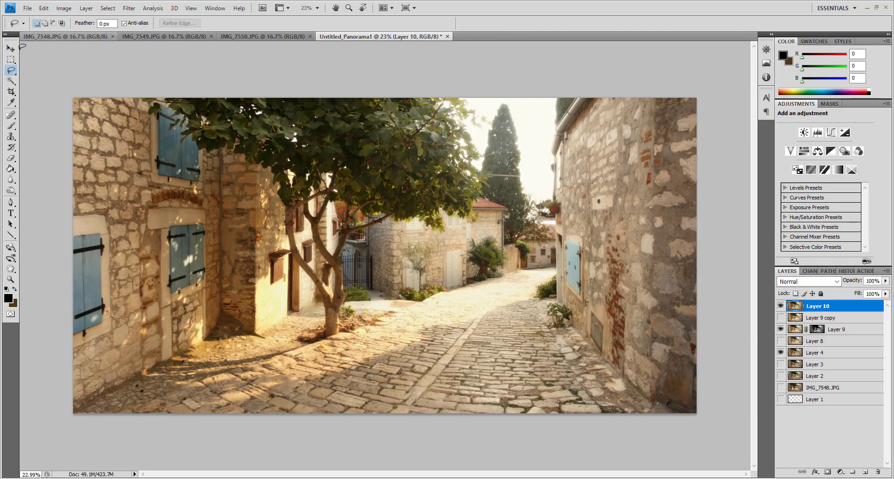
key(ctrl+shift+alt+e)
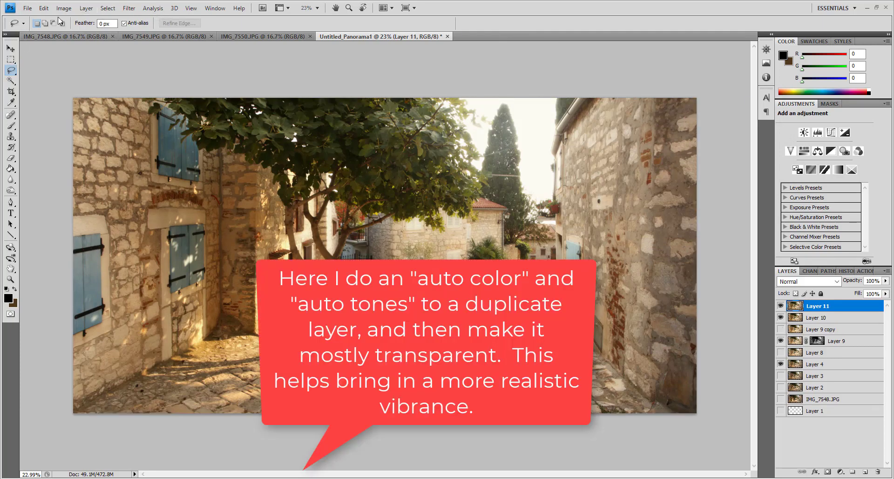
Apply Auto Tone and Auto Color corrections to Layer 11
click(64, 8)
click(56, 55)
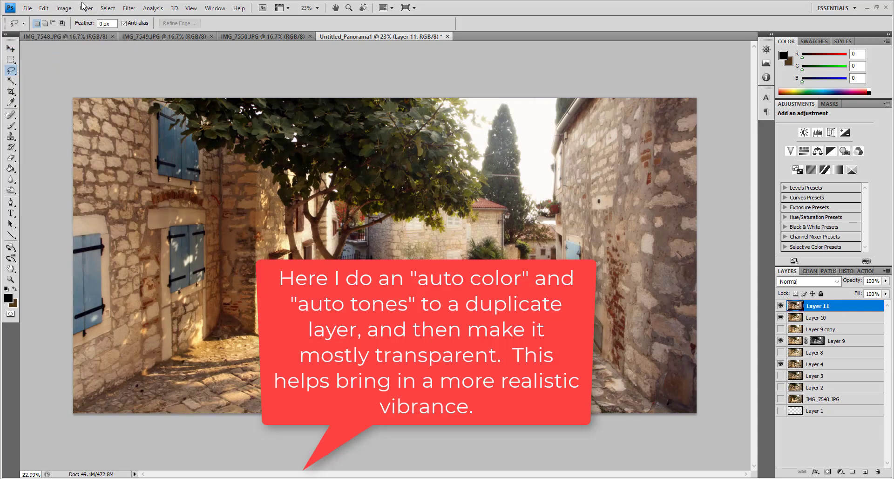
click(64, 8)
click(56, 70)
click(64, 8)
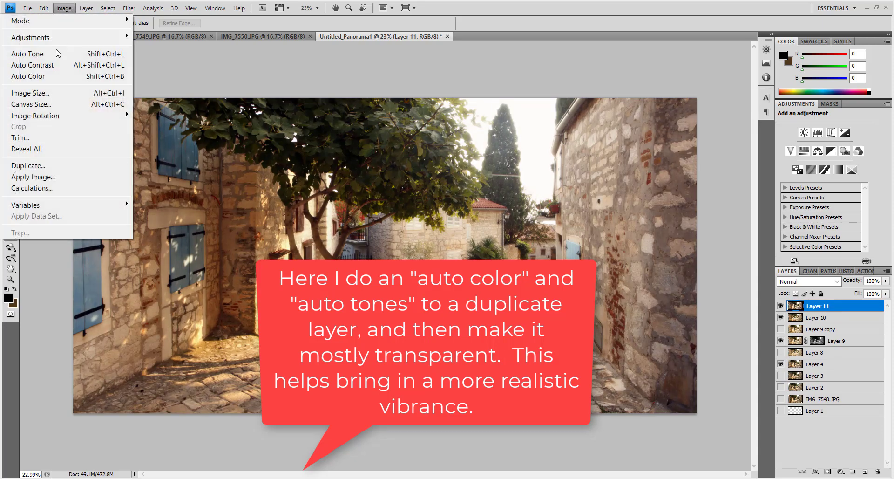
click(41, 75)
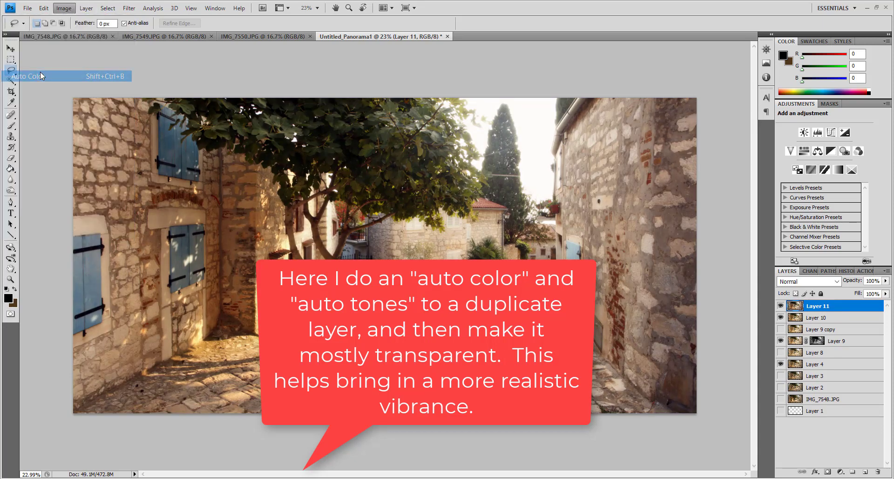
Compare Layer 11 on and off, then set its opacity to 20%
click(781, 306)
click(781, 306)
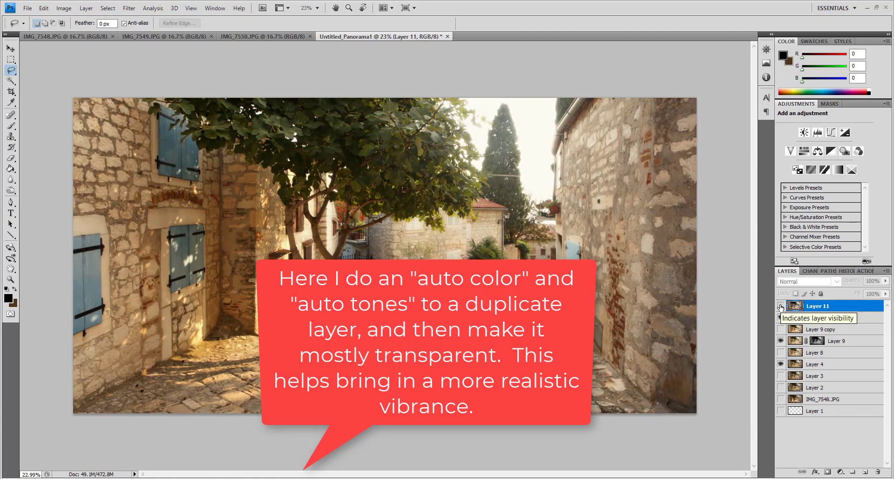
click(781, 306)
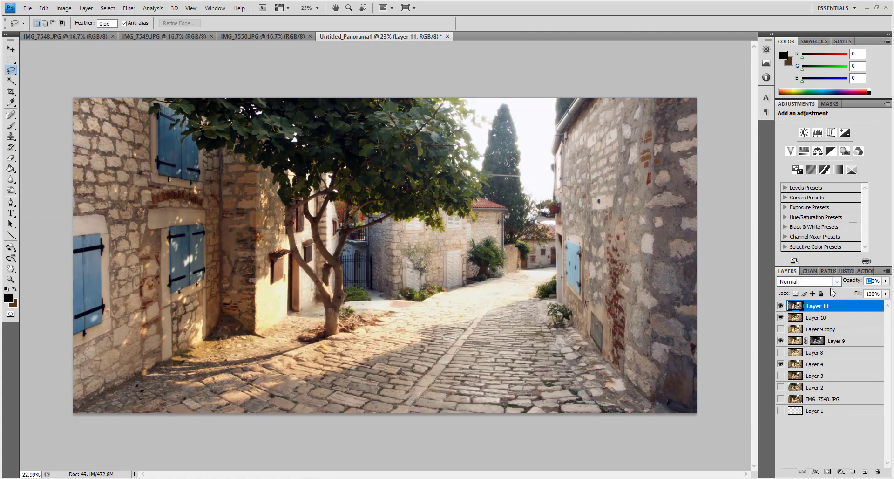
click(873, 280)
text(15)
click(781, 306)
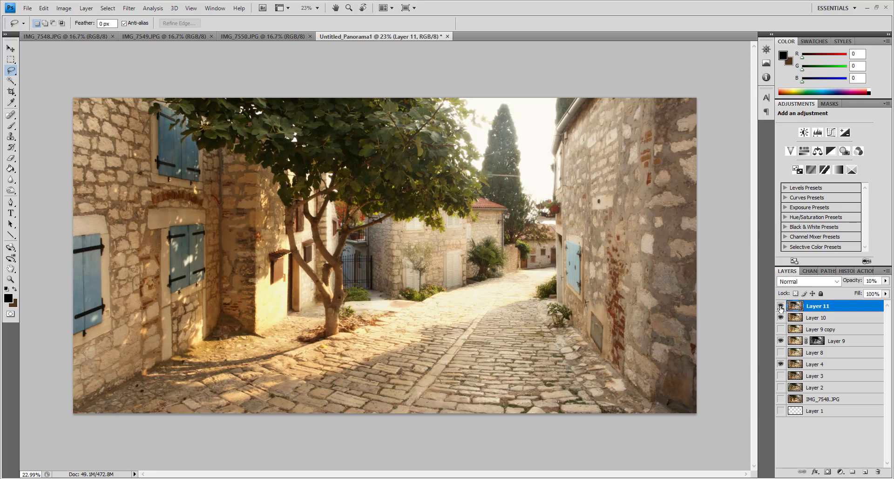
key(2)
click(28, 8)
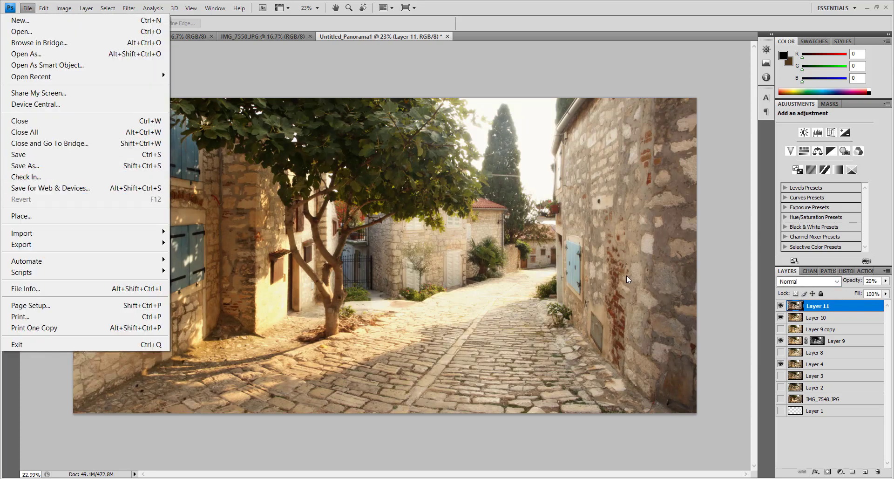
Delete the unused hidden layers: Layer 9 copy, Layer 8, Layer 3 and Layer 2
click(842, 336)
key(Delete)
click(838, 340)
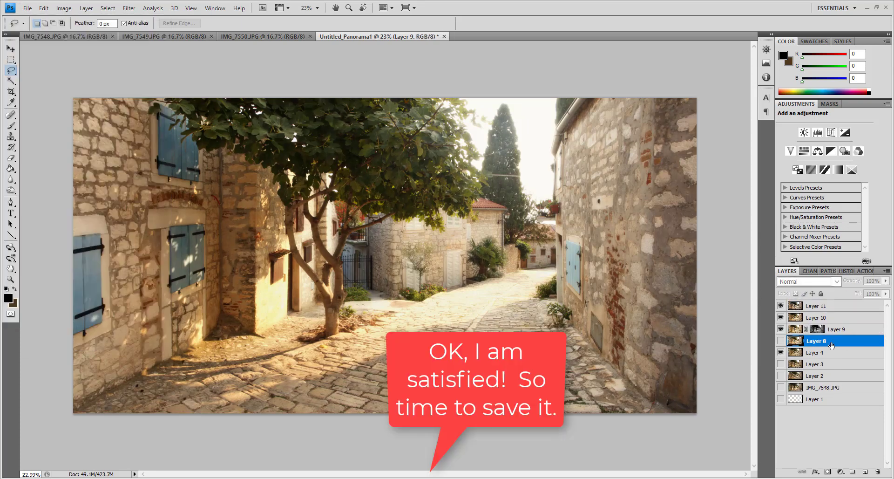
key(Delete)
click(834, 352)
key(Delete)
key(Delete)
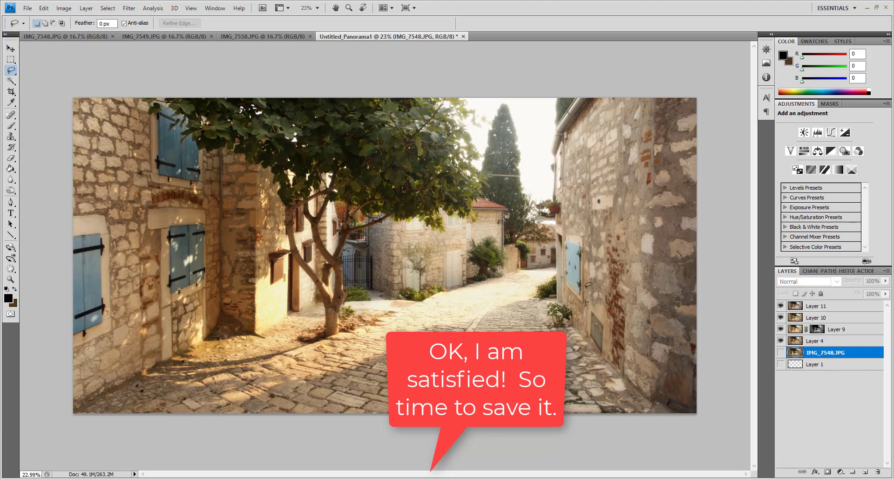
Start Save As for the panorama, selecting the current file name for replacement
click(27, 8)
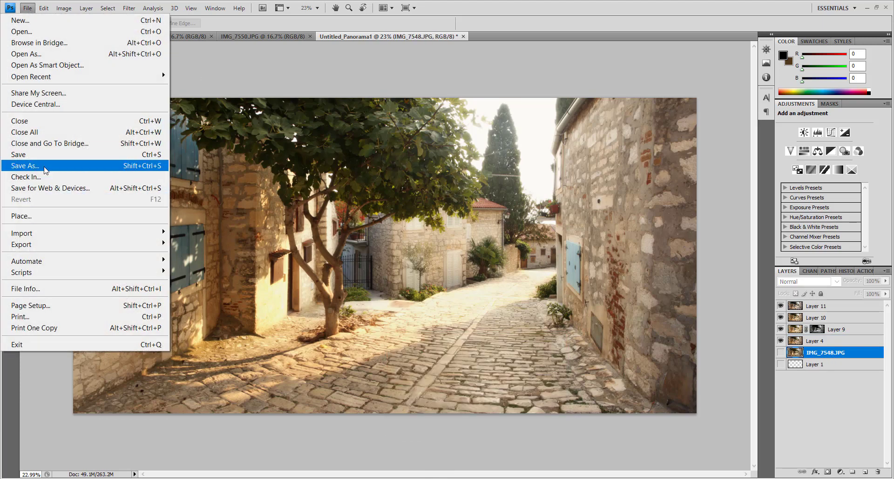
click(46, 167)
click(693, 299)
Save the panorama as rovinj_street, a layered PSD in the 2016_09 Croatia folder
text(rovinj_street)
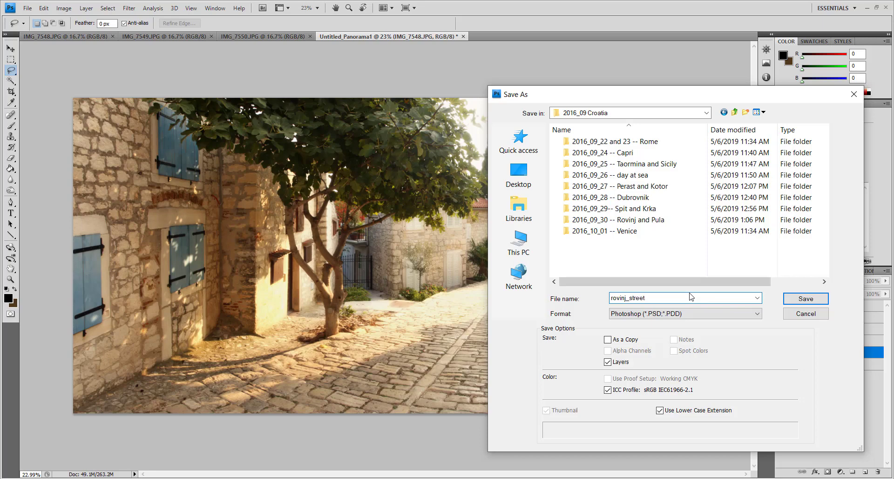
key(Return)
key(Return)
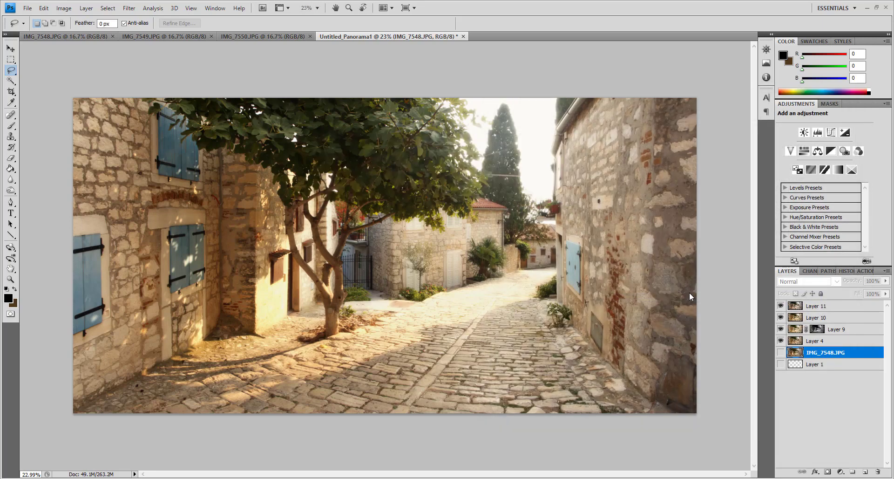